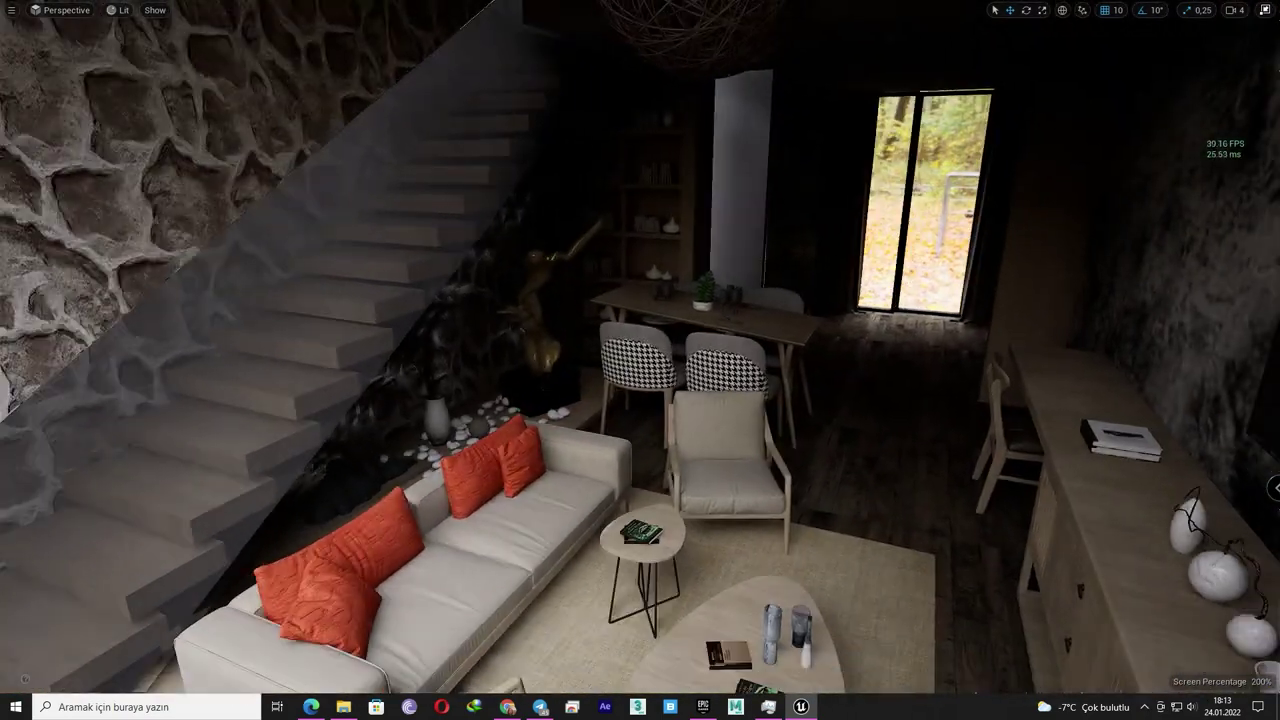
Step: Leave the fullscreen preview and set the viewport Screen Percentage to 100
{"action": "key", "text": "F11"}
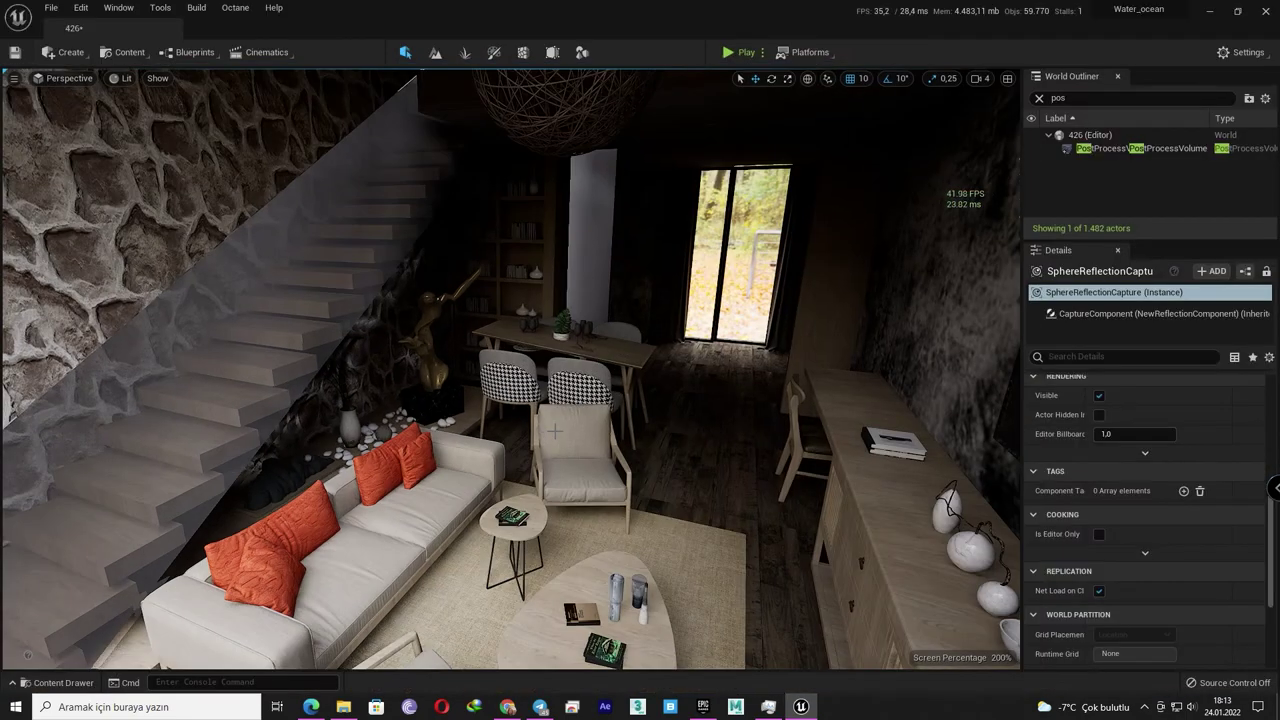
{"action": "left_click", "coordinate": [15, 79]}
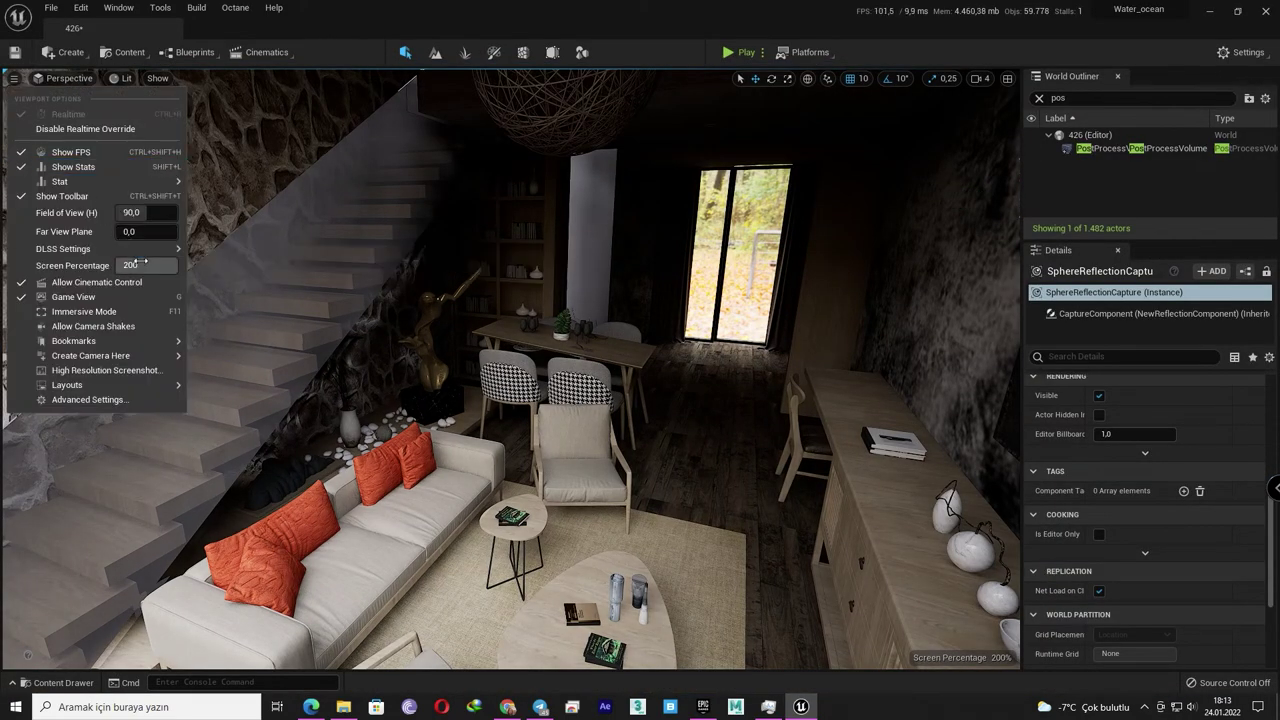
{"action": "key", "text": "Return"}
{"action": "left_click", "coordinate": [213, 644]}
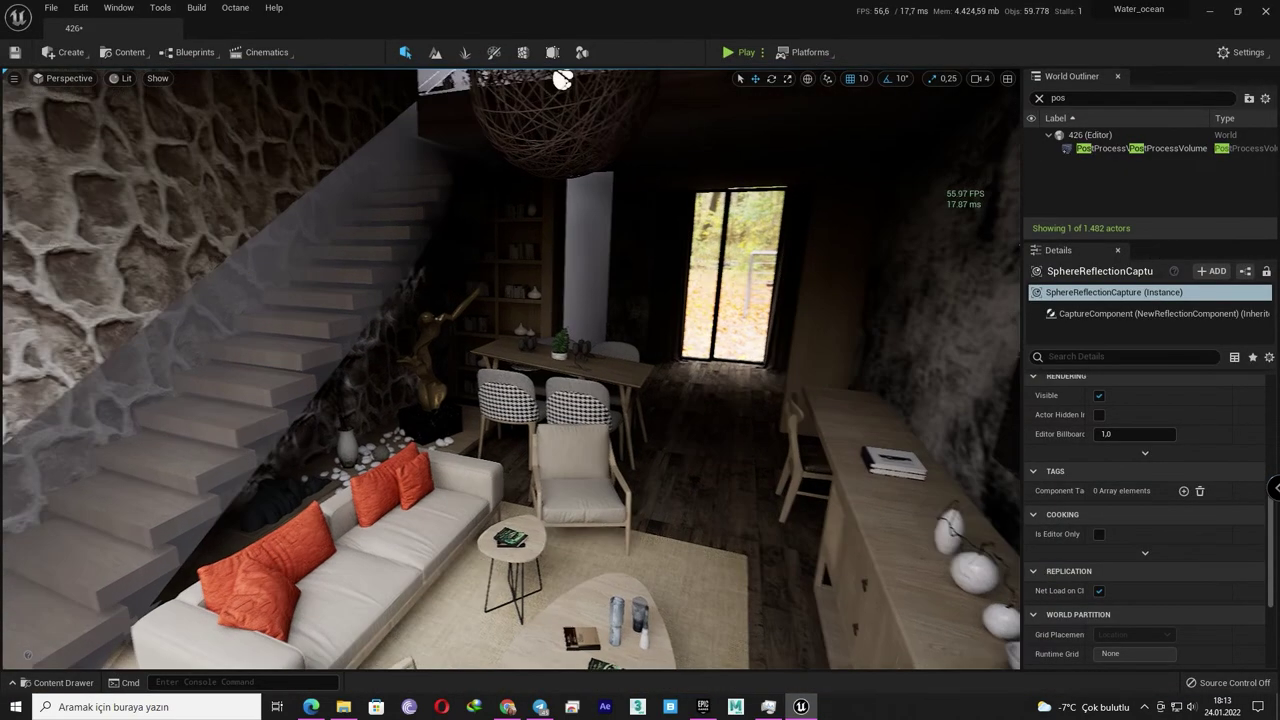
Step: Run r.RayTracing.GlobalIllumination 1 in the console
{"action": "left_click", "coordinate": [216, 681]}
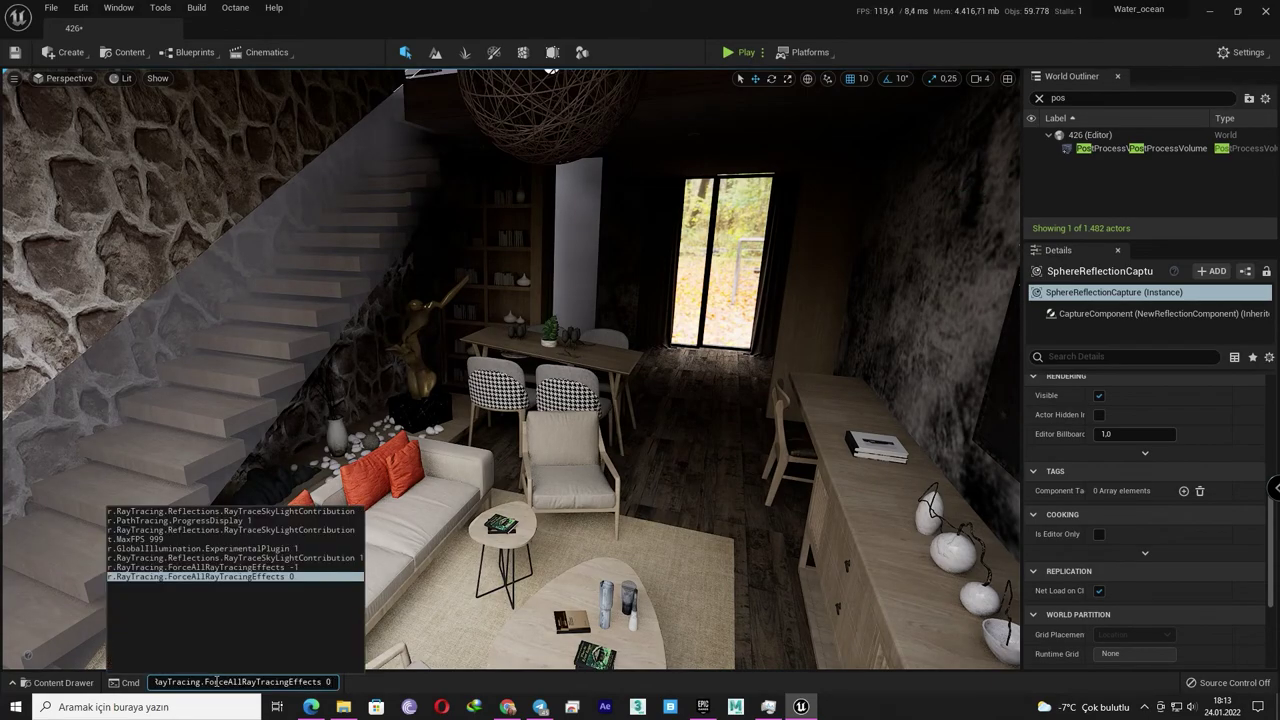
{"action": "type", "text": "r.RayTracing.GlobalIllumination 1"}
{"action": "key", "text": "Return"}
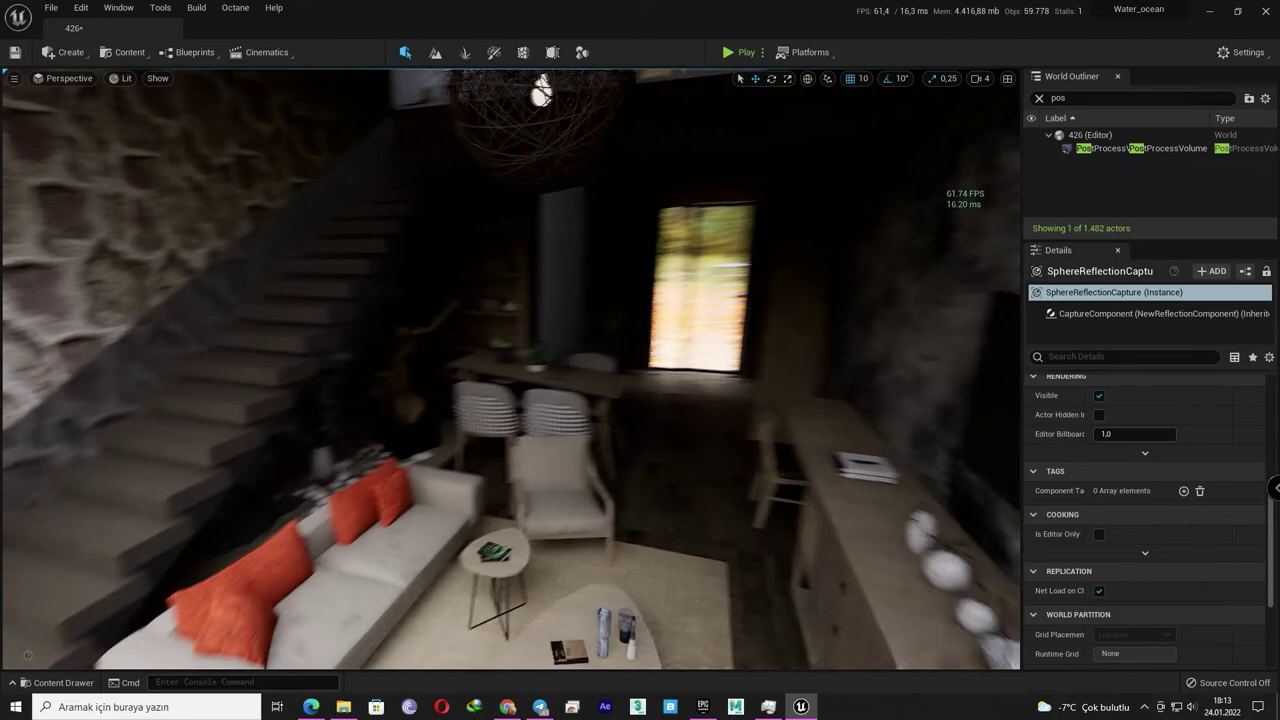
Step: Fly the camera into the living room and select the PostProcessVolume
{"action": "right_click_drag", "start_coordinate": [710, 128], "coordinate": [710, 128]}
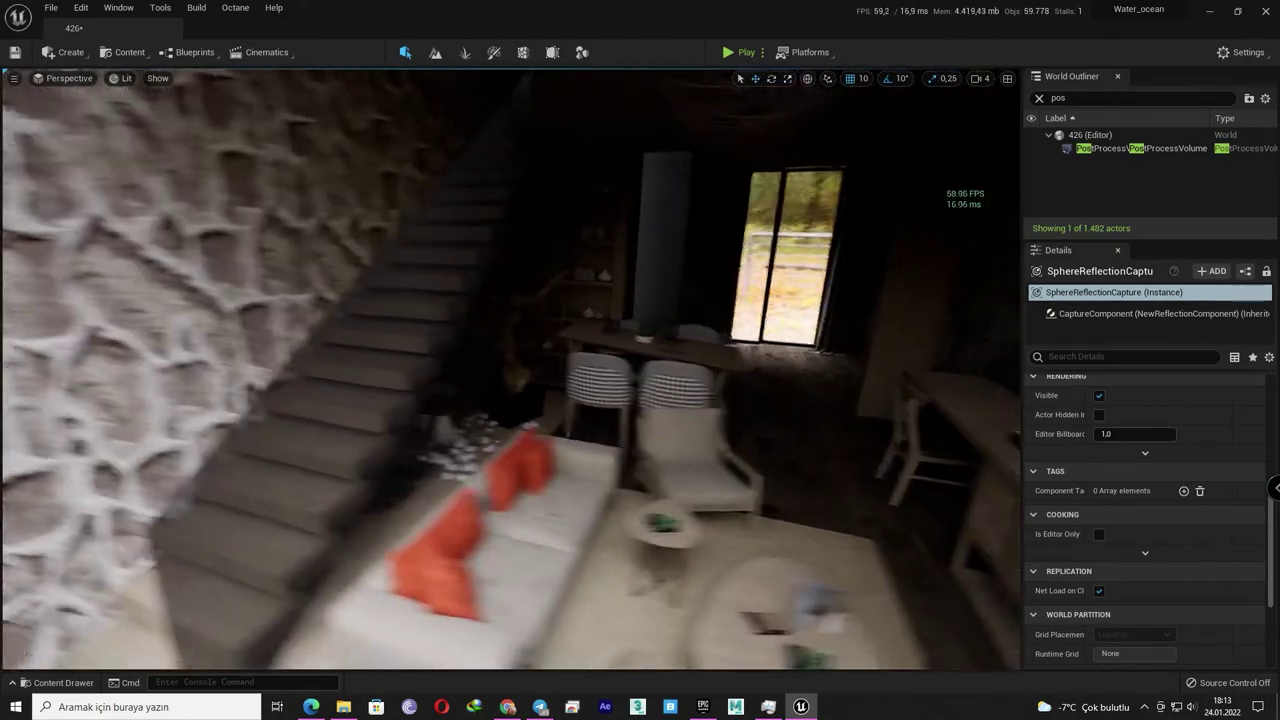
{"action": "right_click_drag", "start_coordinate": [843, 328], "coordinate": [843, 328]}
{"action": "left_click", "coordinate": [1140, 148]}
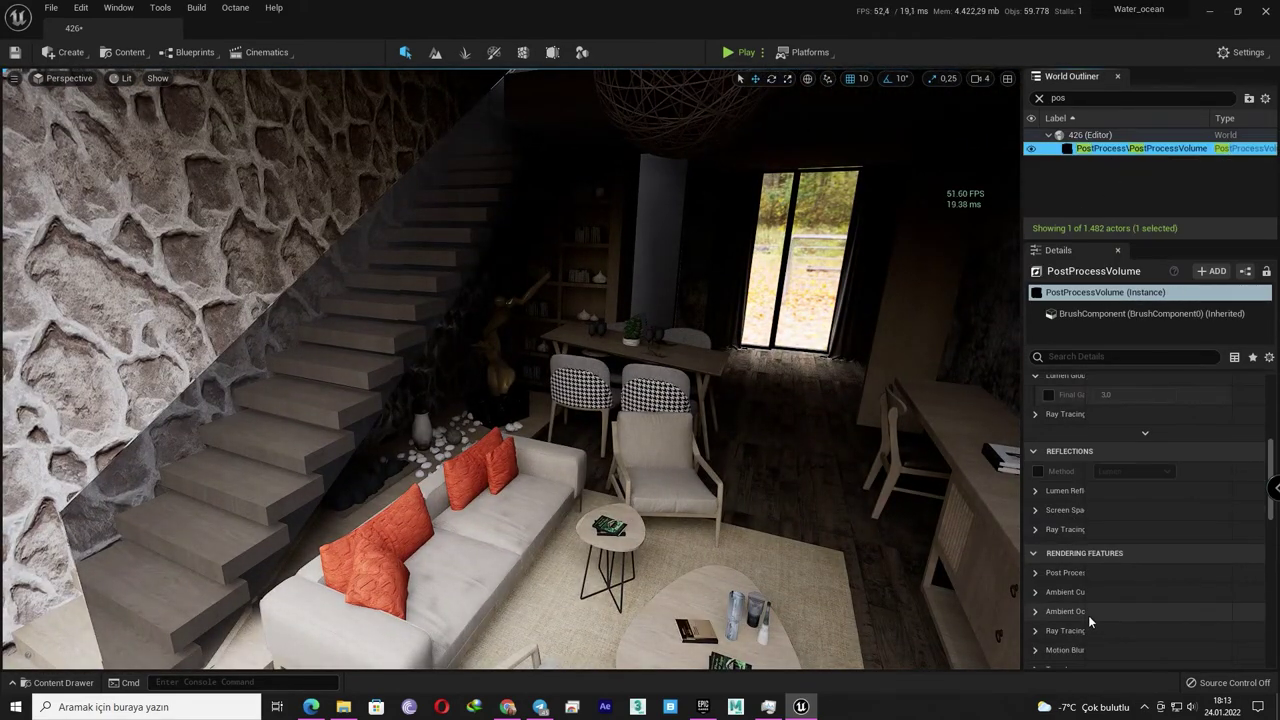
Step: Expand Translucency and set its Type to Ray Tracing
{"action": "scroll", "coordinate": [1098, 453], "scroll_direction": "up", "scroll_amount": 3}
{"action": "left_click", "coordinate": [1054, 479]}
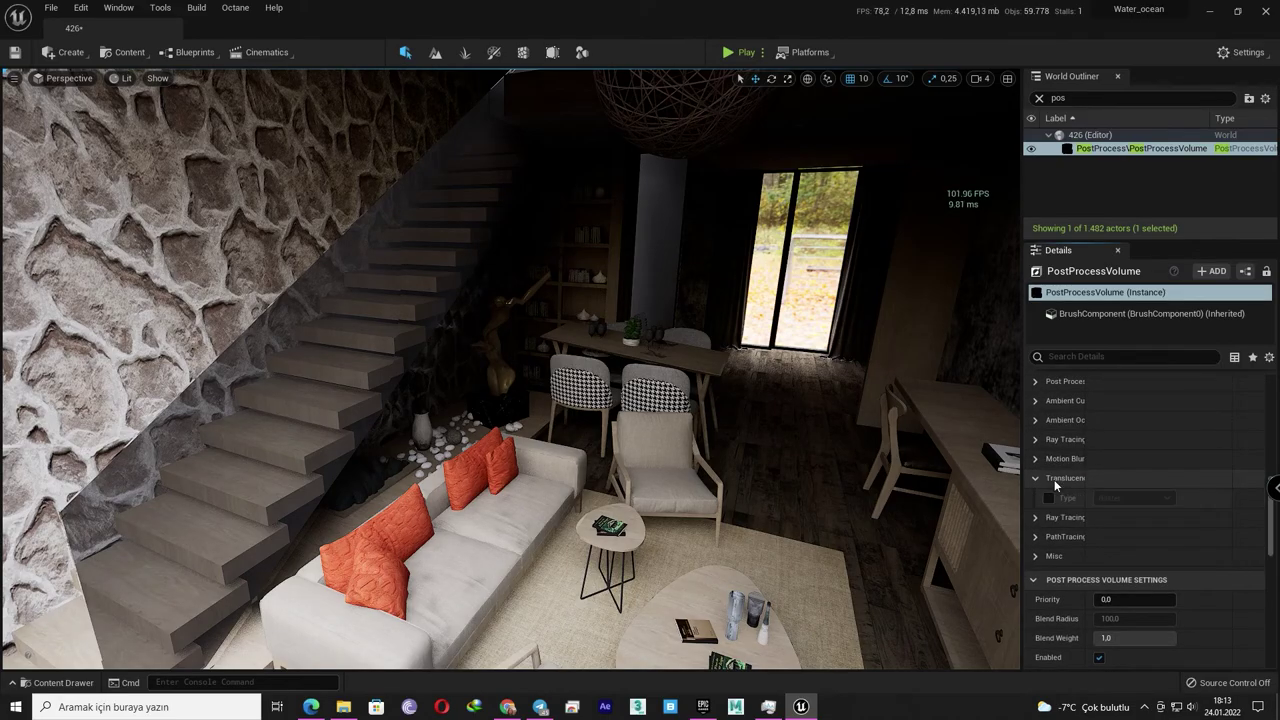
{"action": "left_click", "coordinate": [1135, 498]}
{"action": "left_click", "coordinate": [1118, 524]}
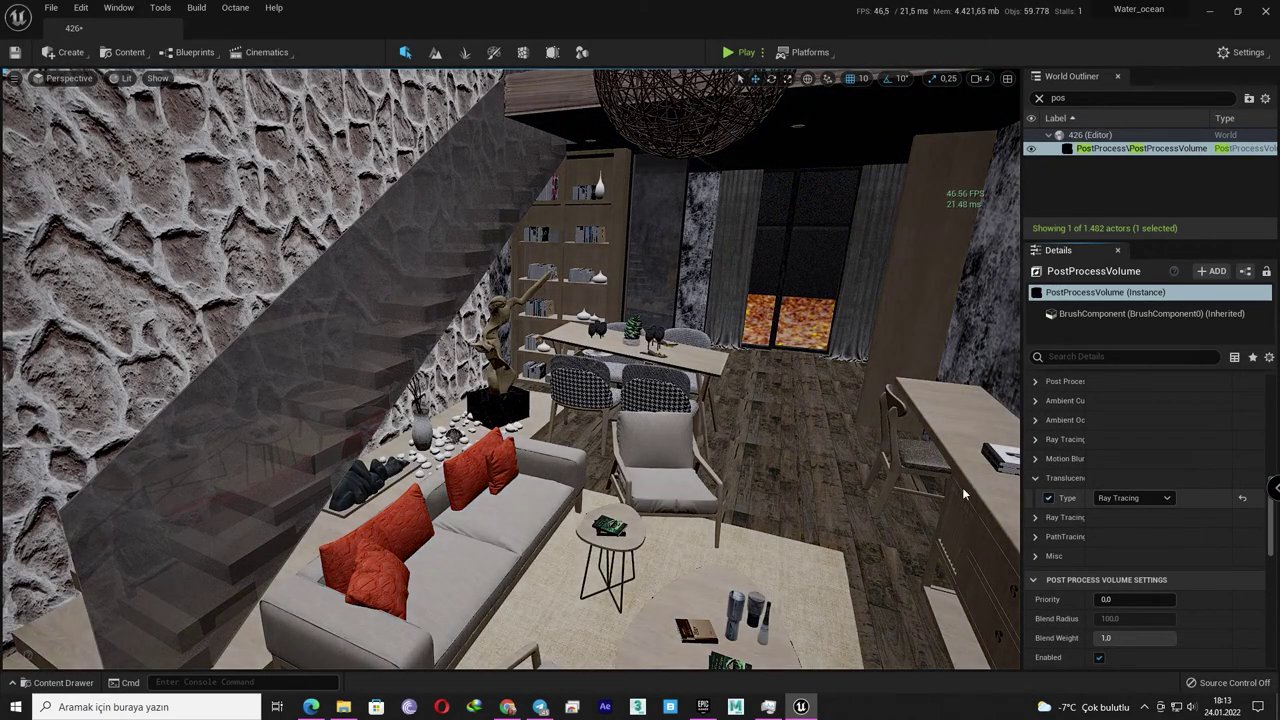
Step: Inspect the shelves and dining table, then uncheck the Translucency Type override
{"action": "right_click_drag", "start_coordinate": [962, 487], "coordinate": [900, 470]}
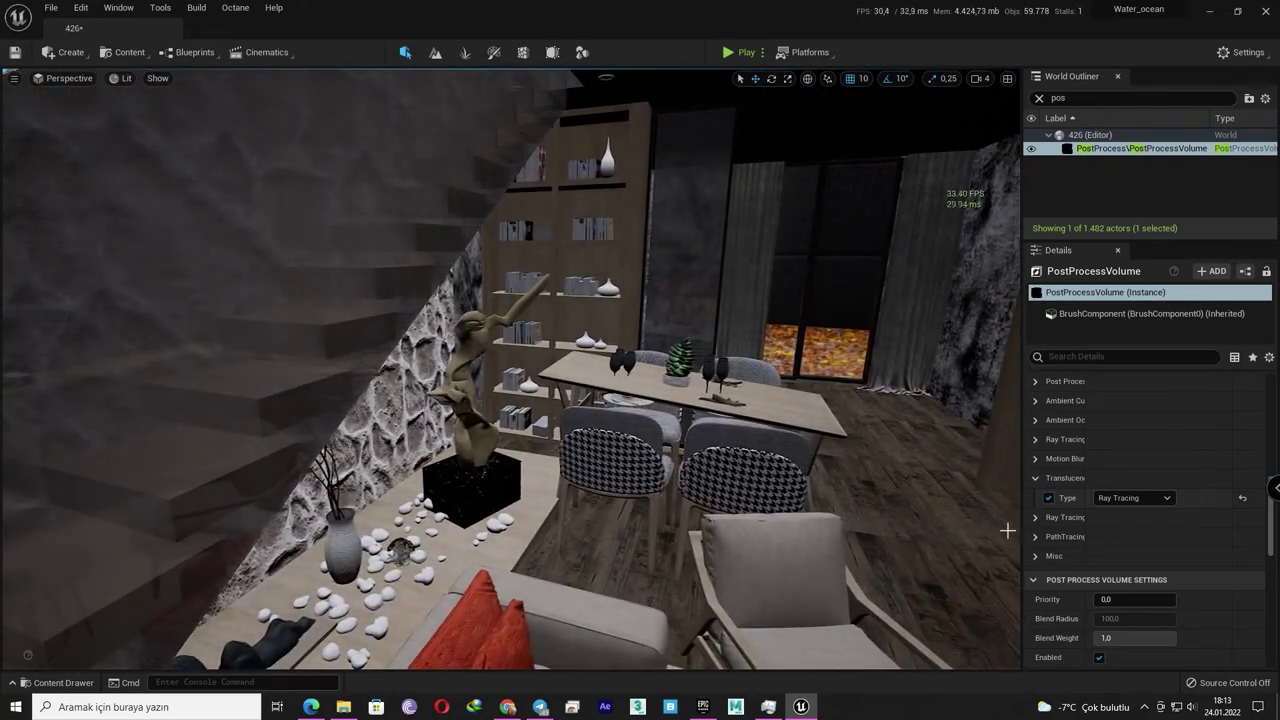
{"action": "left_click", "coordinate": [1048, 498]}
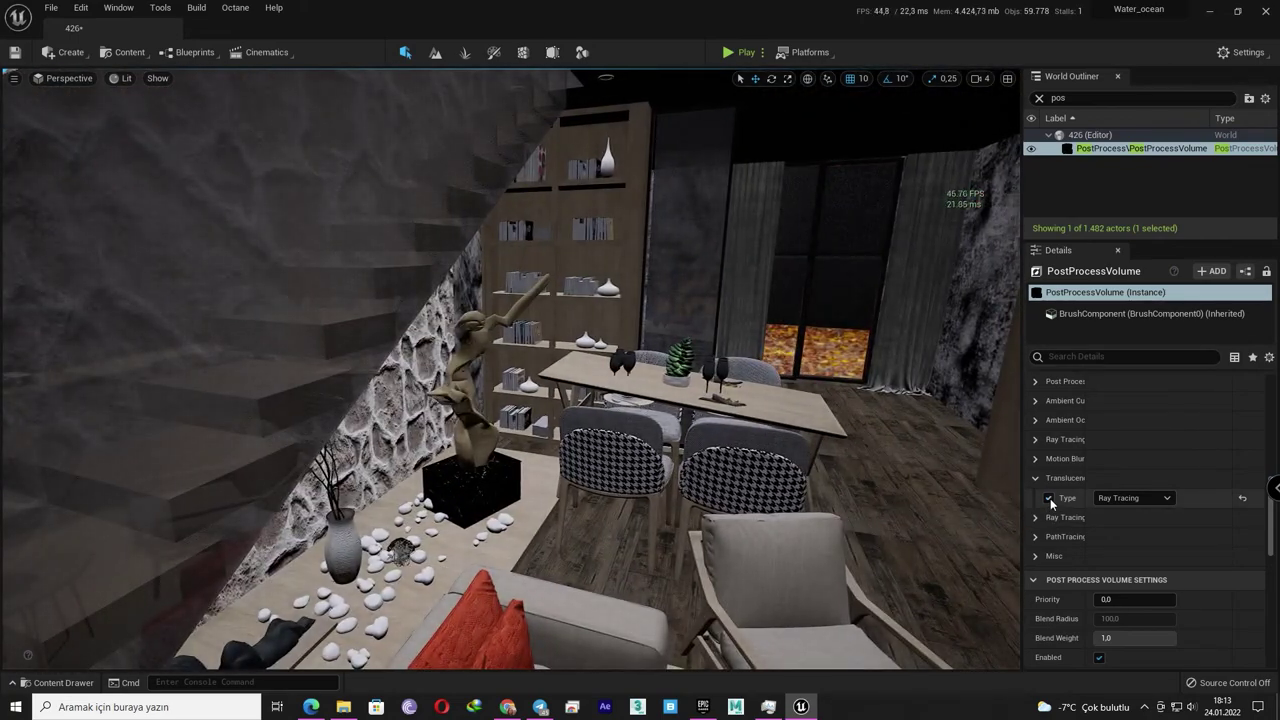
{"action": "right_click_drag", "start_coordinate": [823, 477], "coordinate": [823, 477]}
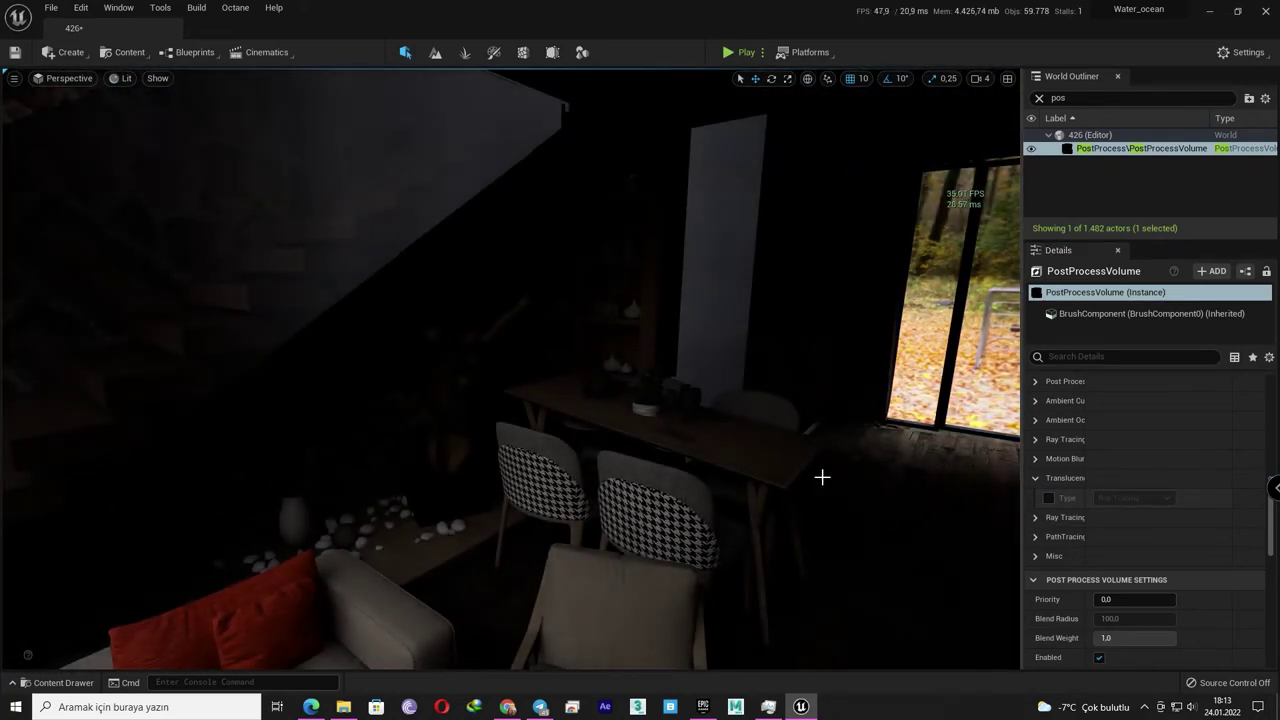
Step: Override the Reflections Method to Lumen and enable the Lumen Reflections Quality override
{"action": "scroll", "coordinate": [1052, 460], "scroll_direction": "up", "scroll_amount": 2}
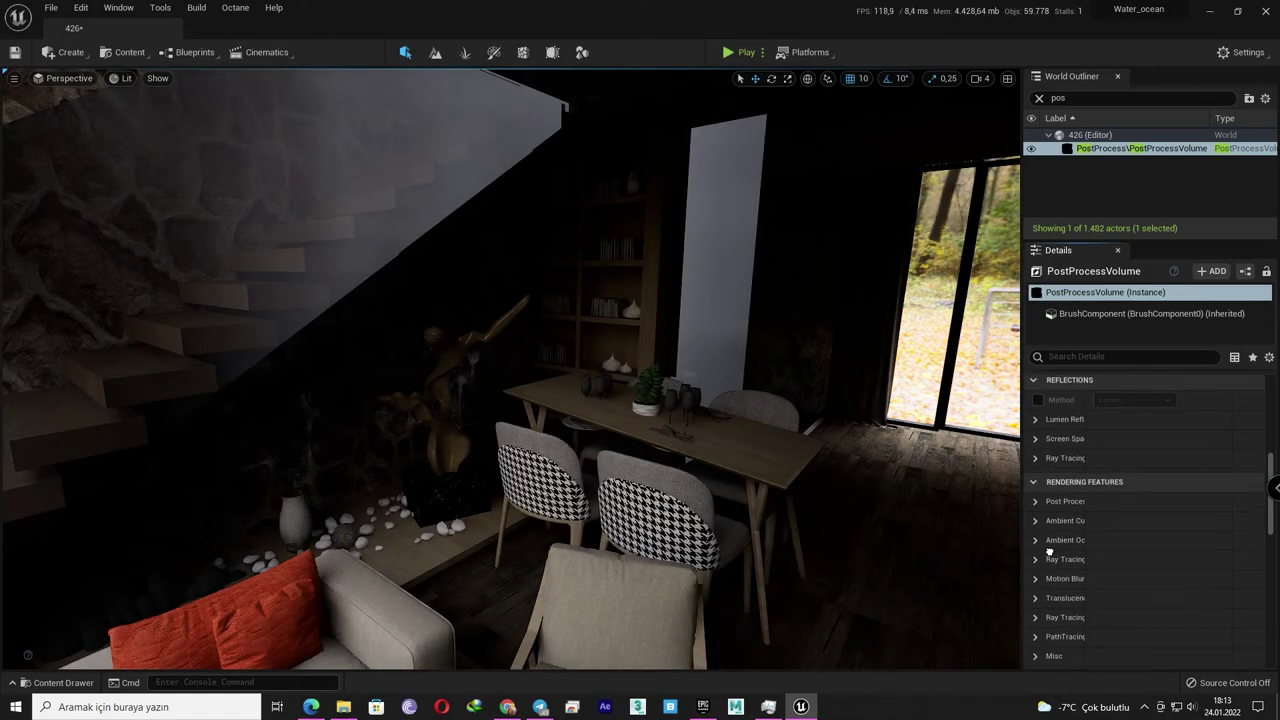
{"action": "scroll", "coordinate": [1060, 480], "scroll_direction": "up", "scroll_amount": 2}
{"action": "left_click", "coordinate": [1060, 482]}
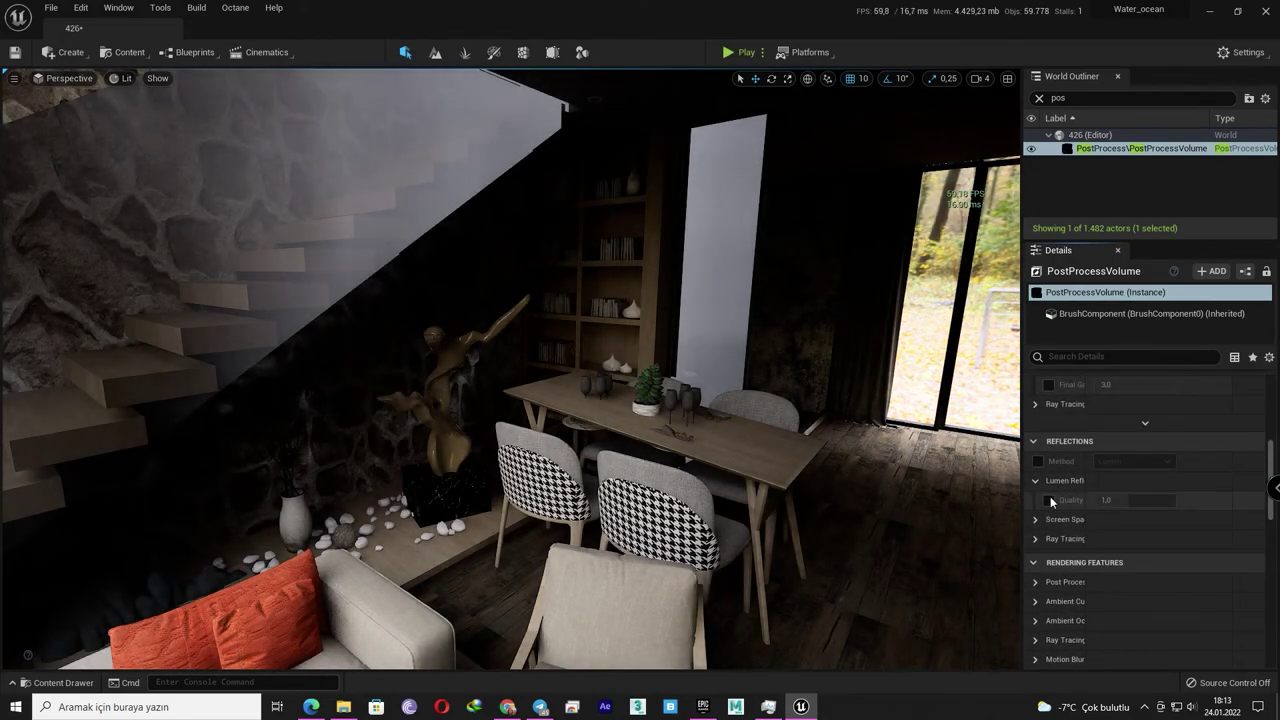
{"action": "left_click", "coordinate": [1038, 461]}
{"action": "left_click", "coordinate": [1048, 500]}
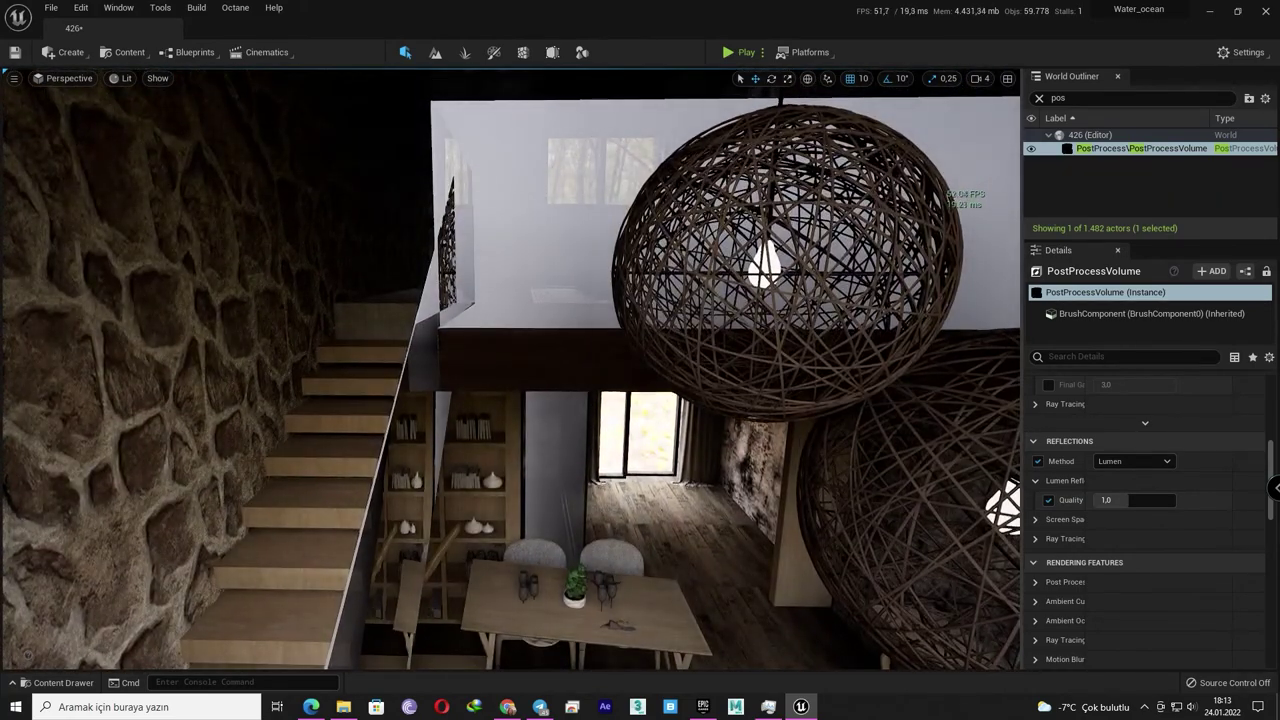
Step: Enable the Lumen Global Illumination Final Gather override and enter 10.0
{"action": "scroll", "coordinate": [1062, 430], "scroll_direction": "up", "scroll_amount": 1}
{"action": "scroll", "coordinate": [1060, 437], "scroll_direction": "up", "scroll_amount": 2}
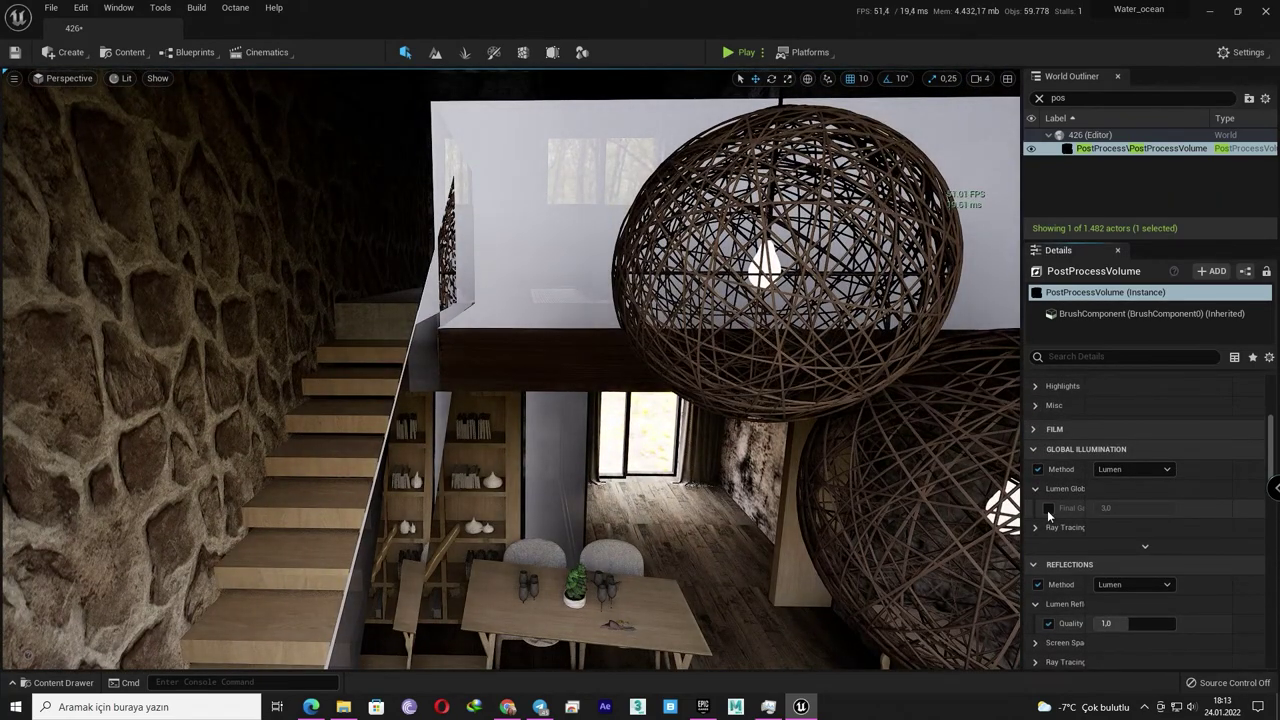
{"action": "left_click", "coordinate": [1047, 510]}
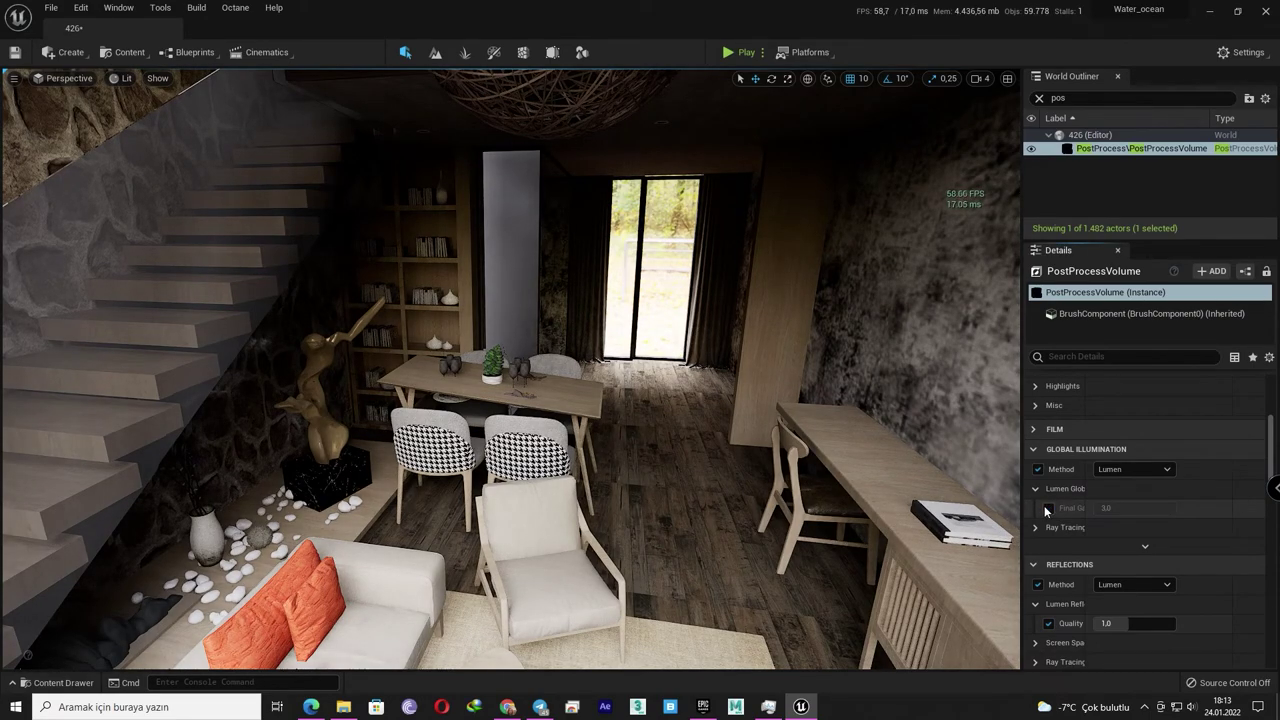
{"action": "left_click", "coordinate": [1120, 510]}
{"action": "type", "text": "10"}
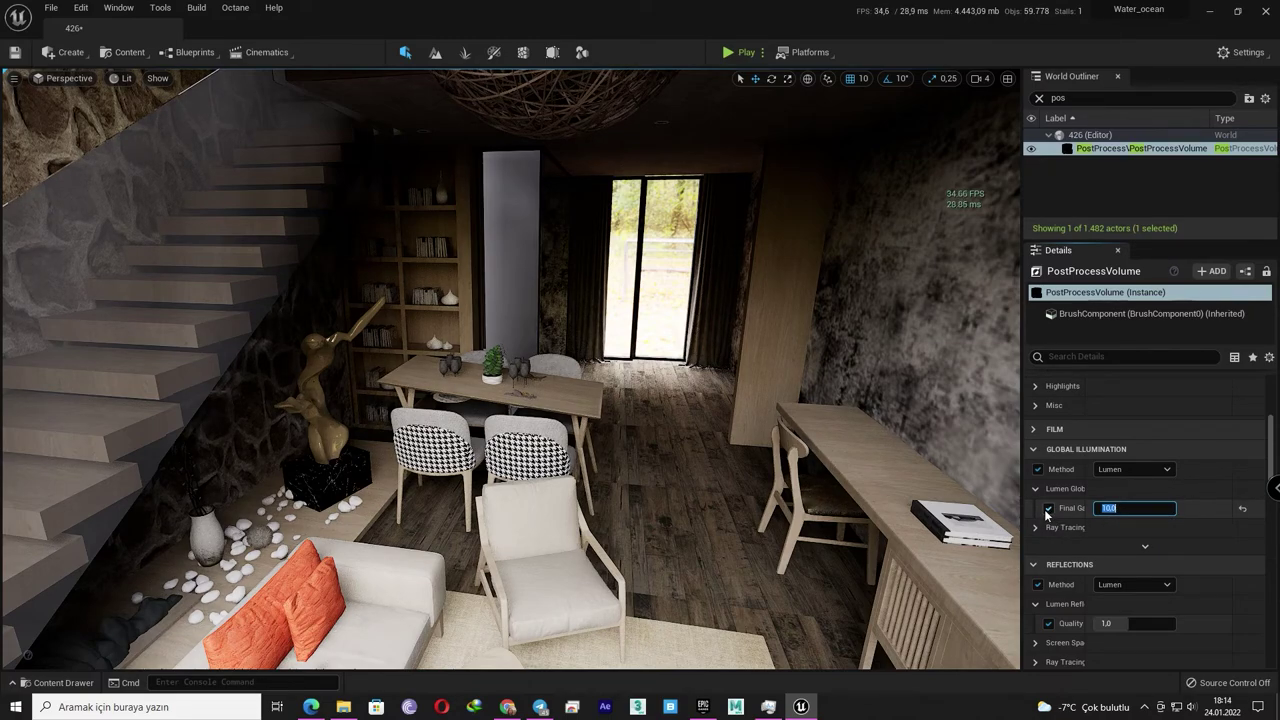
Step: Rerun r.RayTracing.ForceAllRayTracingEffects 0 and toggle the Final Gather override at 10.0
{"action": "right_click_drag", "start_coordinate": [745, 420], "coordinate": [388, 646]}
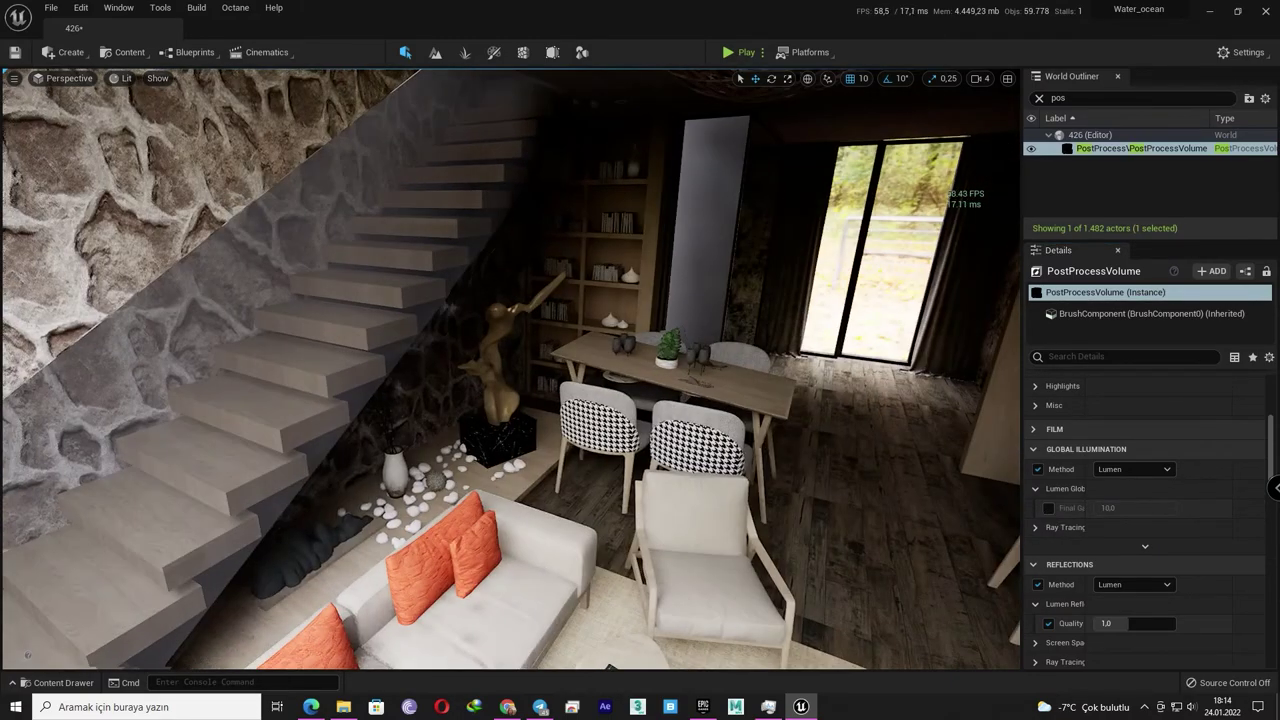
{"action": "left_click", "coordinate": [269, 685]}
{"action": "key", "text": "Up"}
{"action": "key", "text": "Up"}
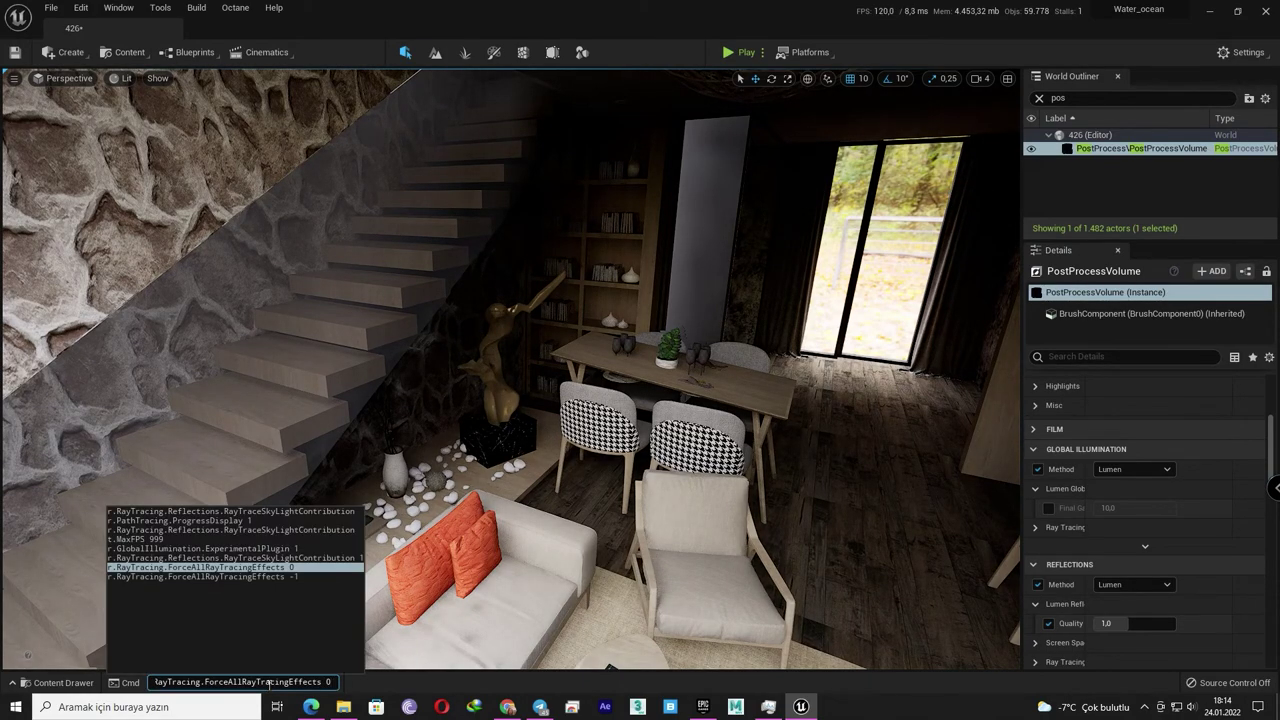
{"action": "key", "text": "Return"}
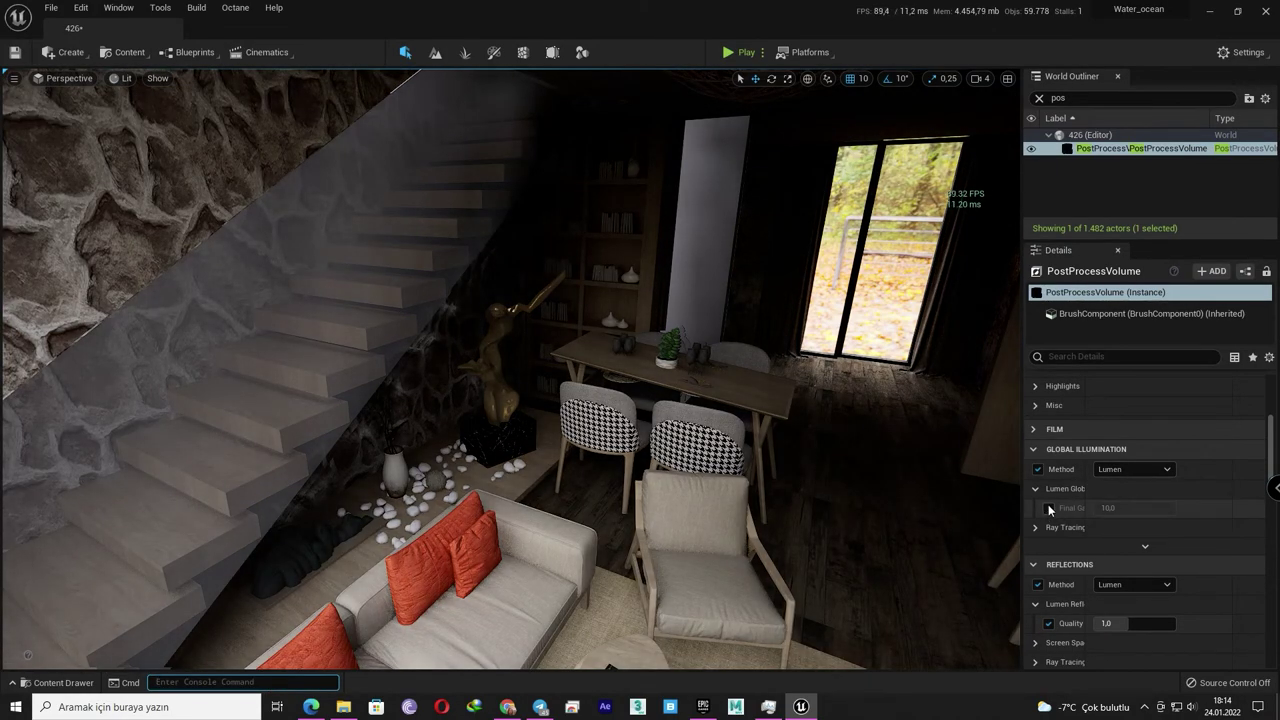
{"action": "left_click", "coordinate": [1049, 509]}
Step: Fly from the window past the stone staircase and dining area up to the bedroom
{"action": "right_click_drag", "start_coordinate": [813, 395], "coordinate": [813, 395]}
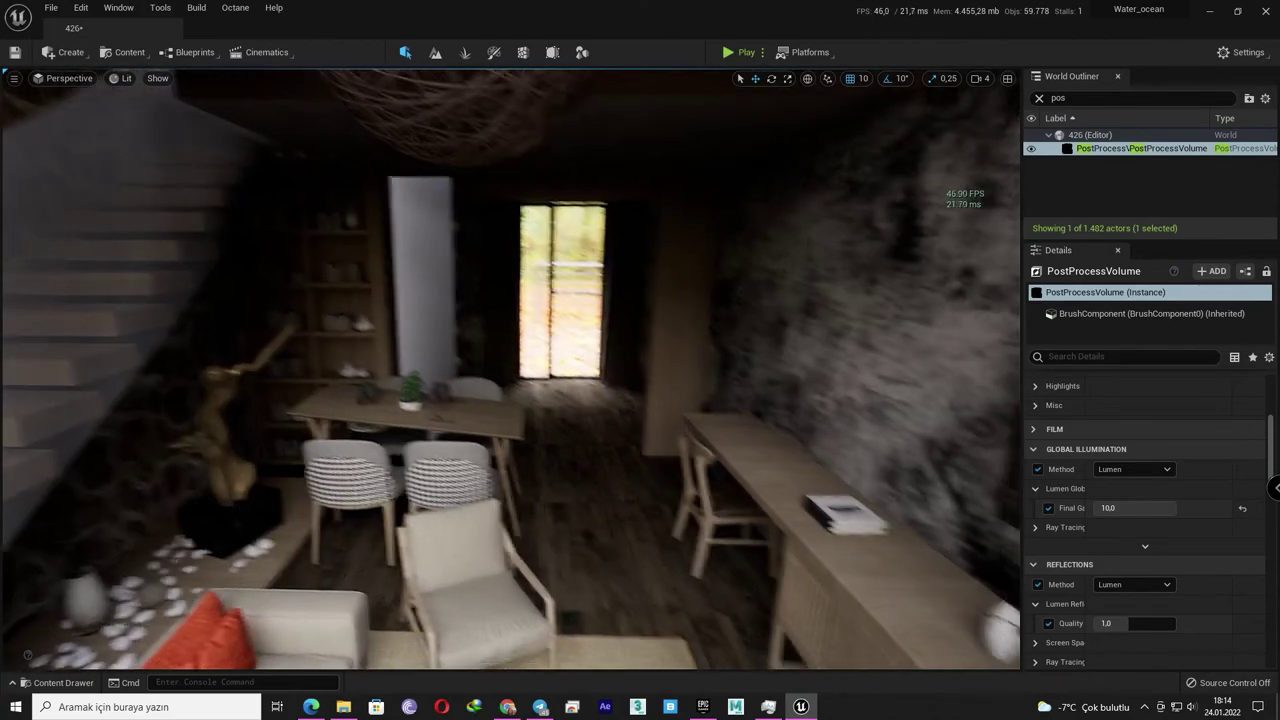
{"action": "left_click", "coordinate": [14, 80]}
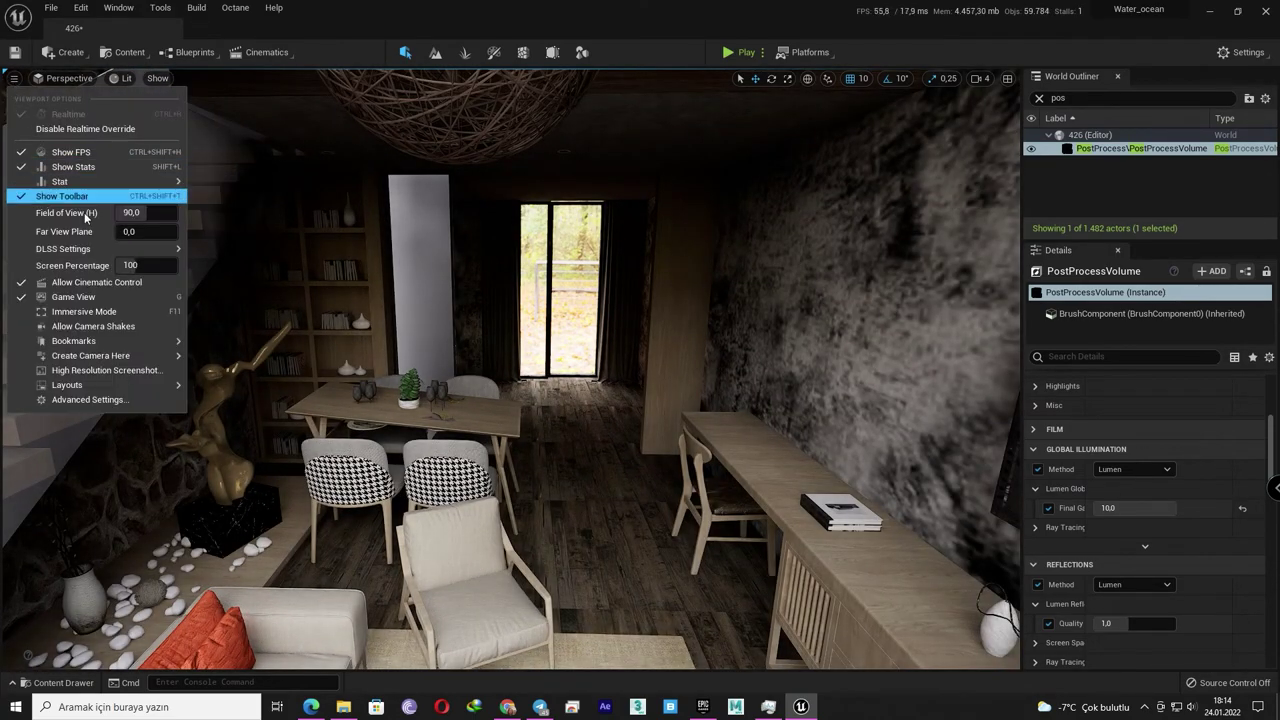
{"action": "mouse_move", "coordinate": [118, 249]}
{"action": "left_click", "coordinate": [306, 262]}
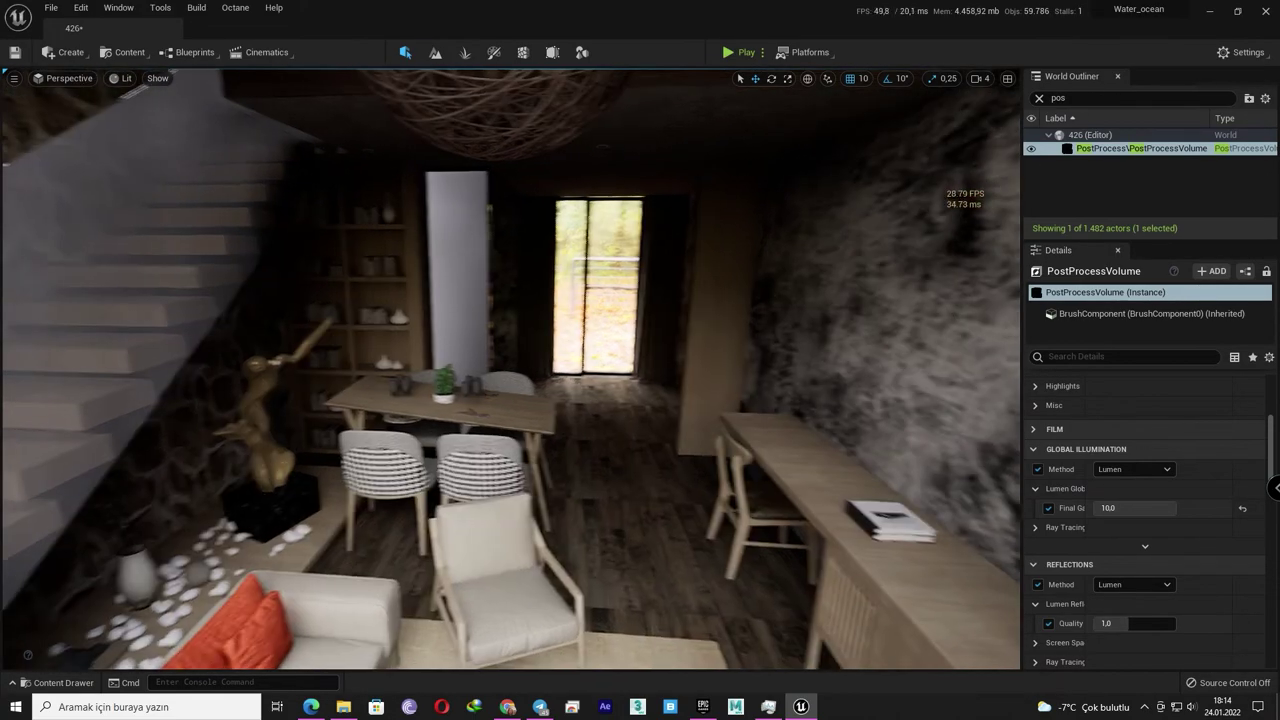
{"action": "right_click_drag", "start_coordinate": [306, 262], "coordinate": [306, 262]}
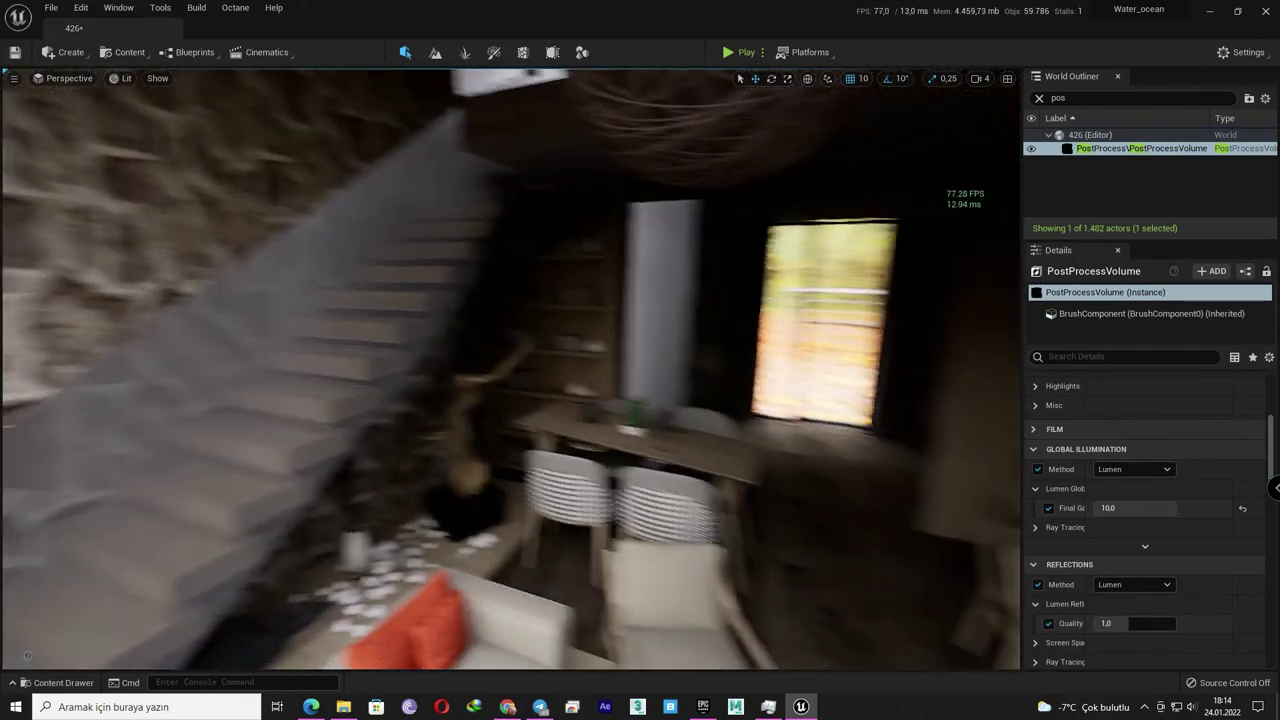
{"action": "right_click_drag", "start_coordinate": [987, 434], "coordinate": [987, 434]}
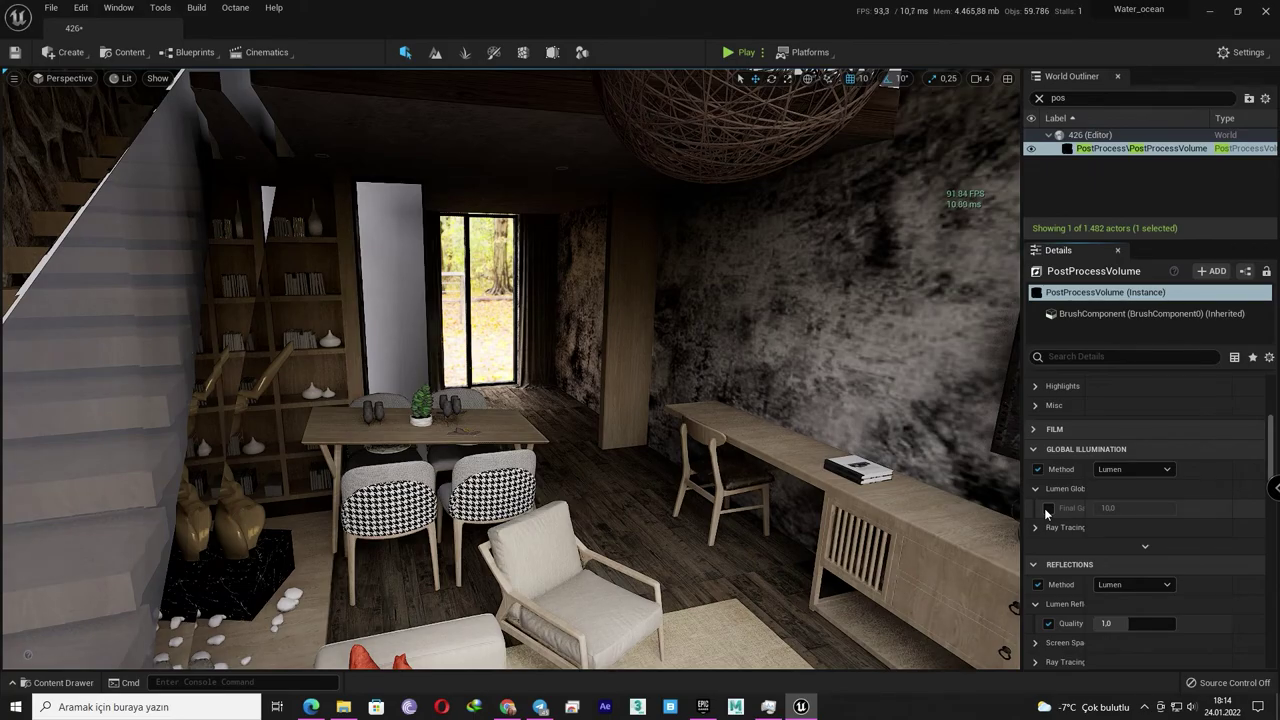
{"action": "right_click_drag", "start_coordinate": [900, 450], "coordinate": [900, 450]}
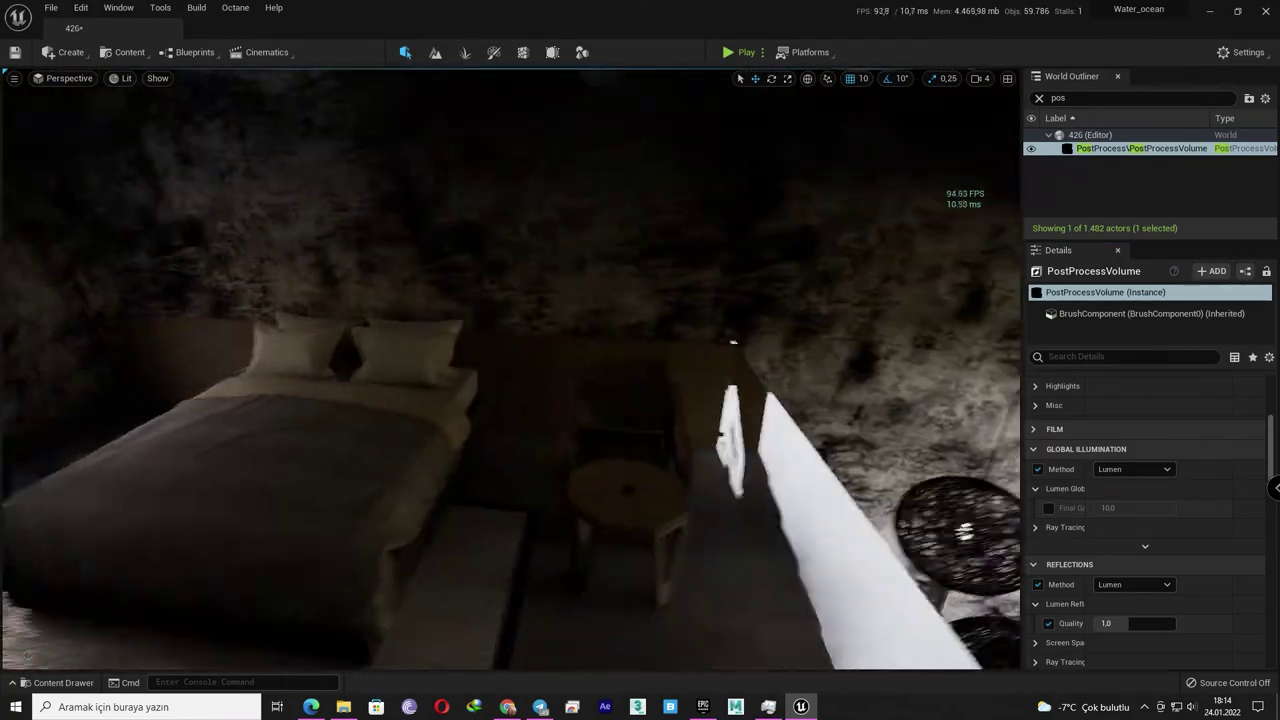
{"action": "right_click_drag", "start_coordinate": [623, 380], "coordinate": [710, 92]}
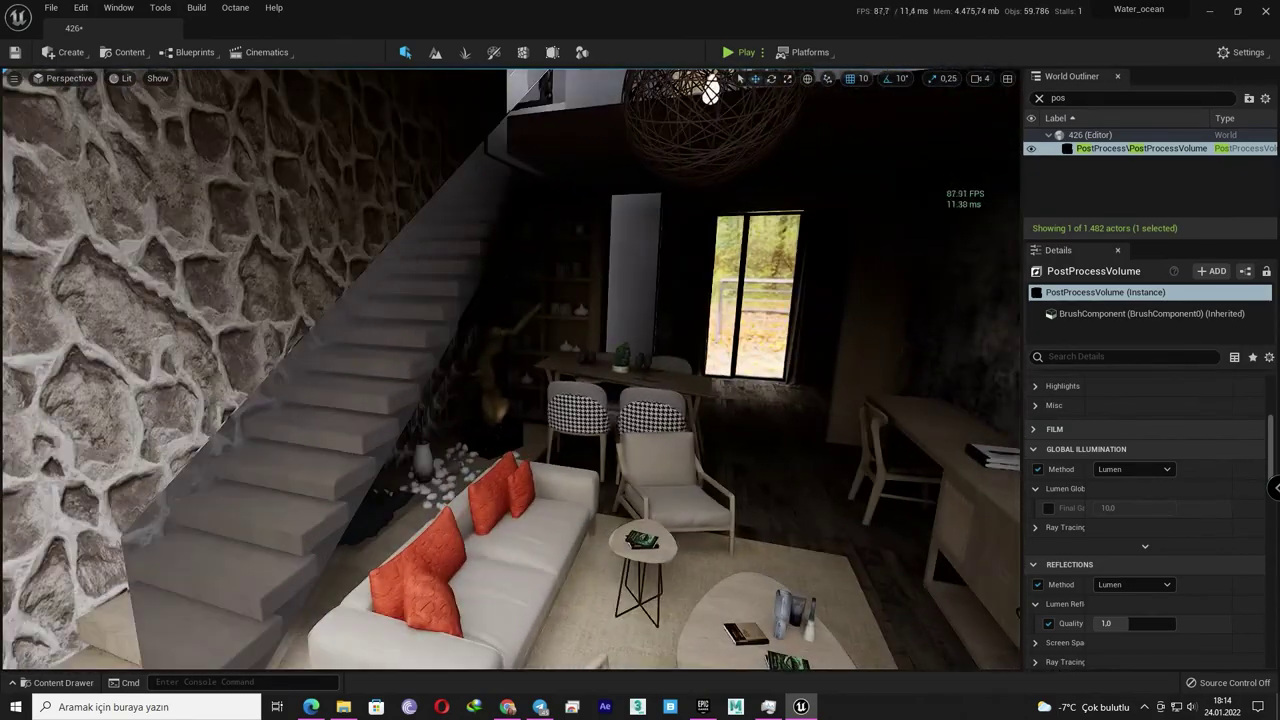
Step: Set Global Illumination Method to Ray Traced with Brute Force ray tracing type
{"action": "left_click", "coordinate": [1133, 469]}
{"action": "left_click", "coordinate": [1122, 519]}
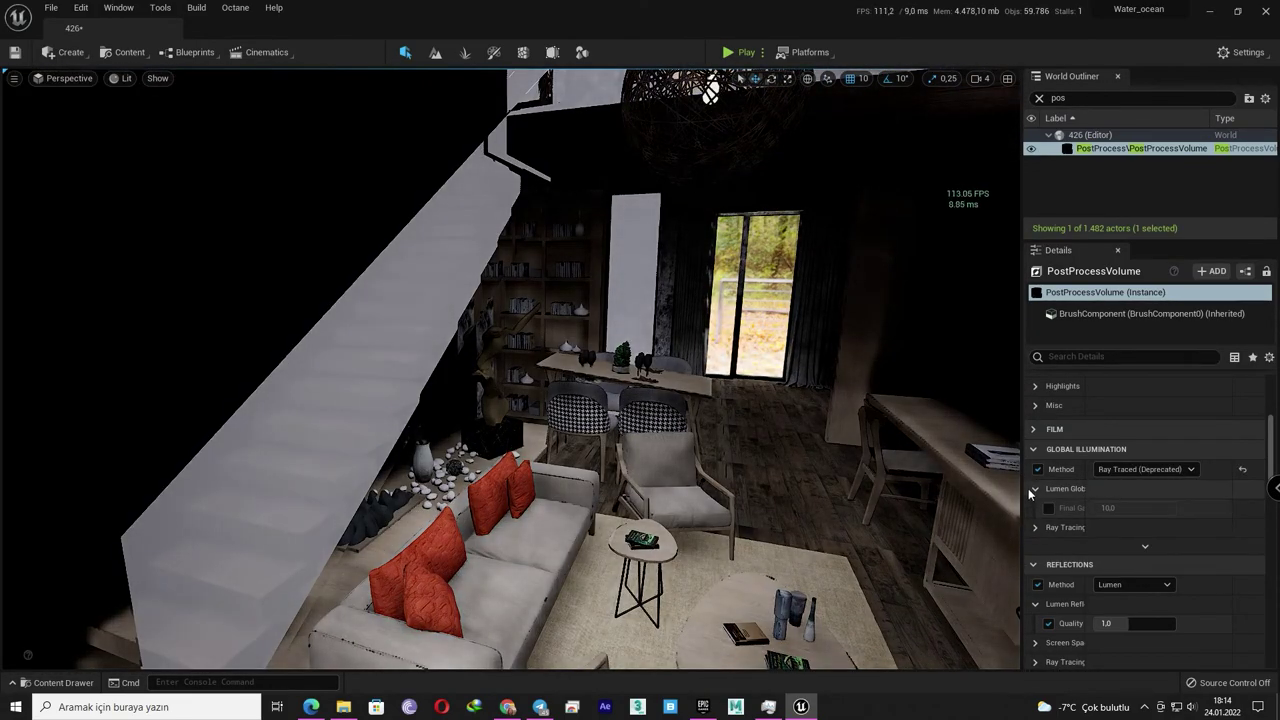
{"action": "left_click", "coordinate": [1035, 488]}
{"action": "left_click", "coordinate": [1035, 508]}
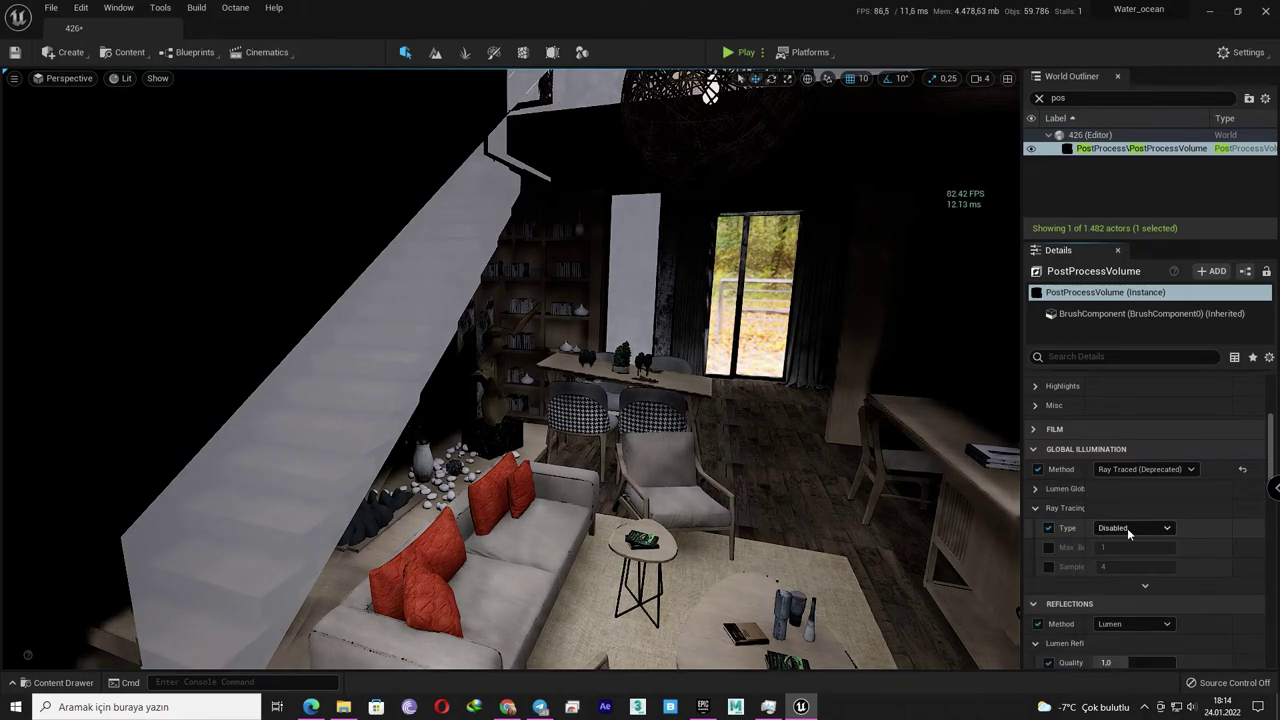
{"action": "left_click", "coordinate": [1127, 528]}
{"action": "left_click", "coordinate": [1122, 552]}
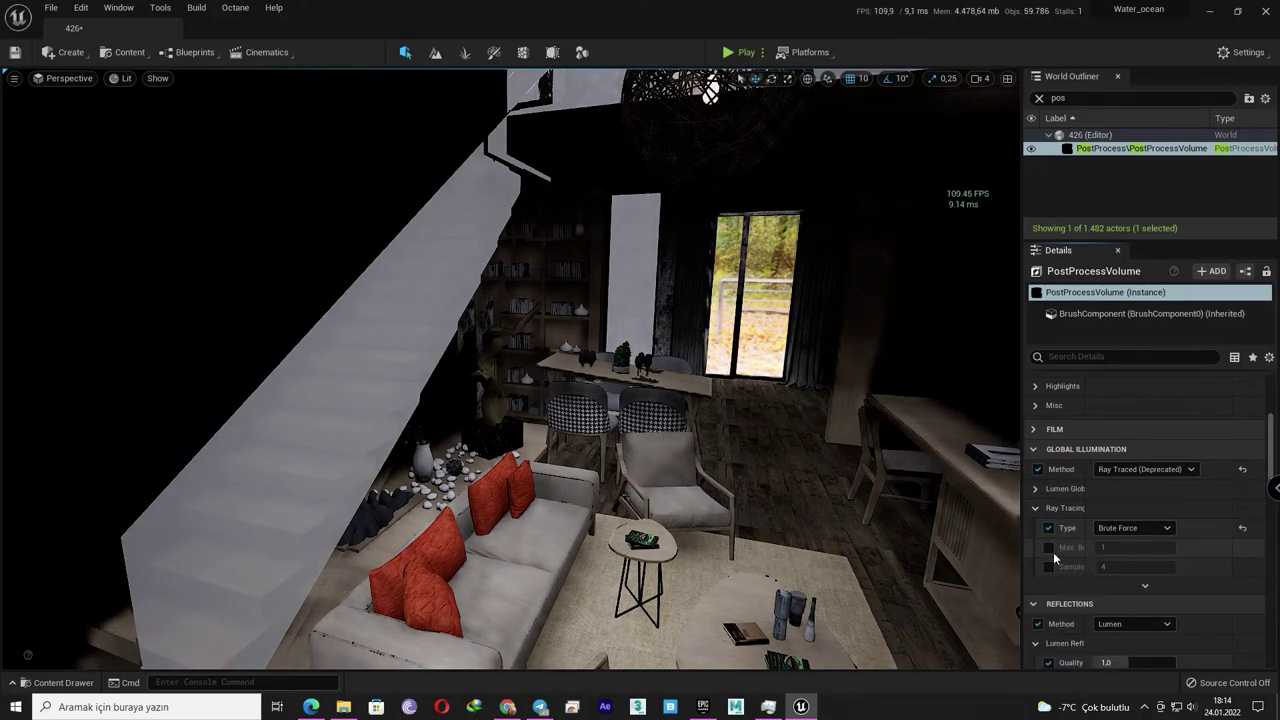
Step: Check the ceiling lamps, then uncheck the GI Method and Ray Tracing Type overrides
{"action": "right_click_drag", "start_coordinate": [600, 400], "coordinate": [560, 330]}
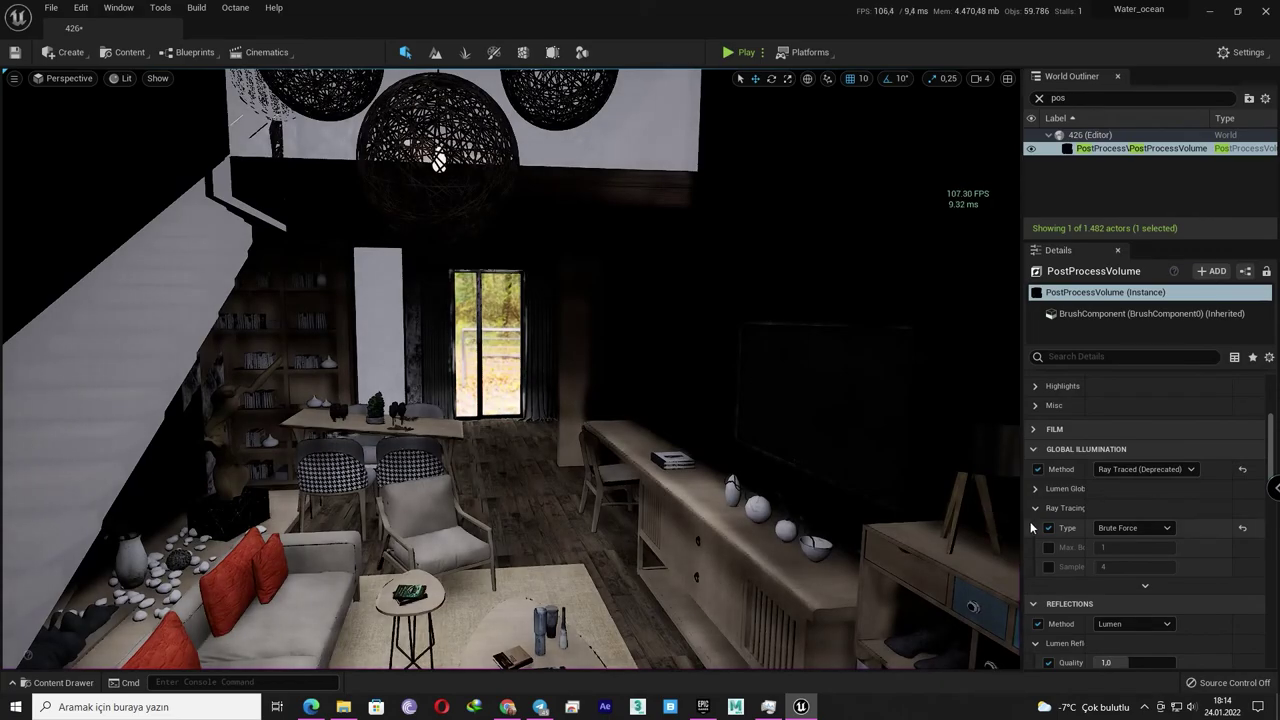
{"action": "left_click", "coordinate": [1036, 470]}
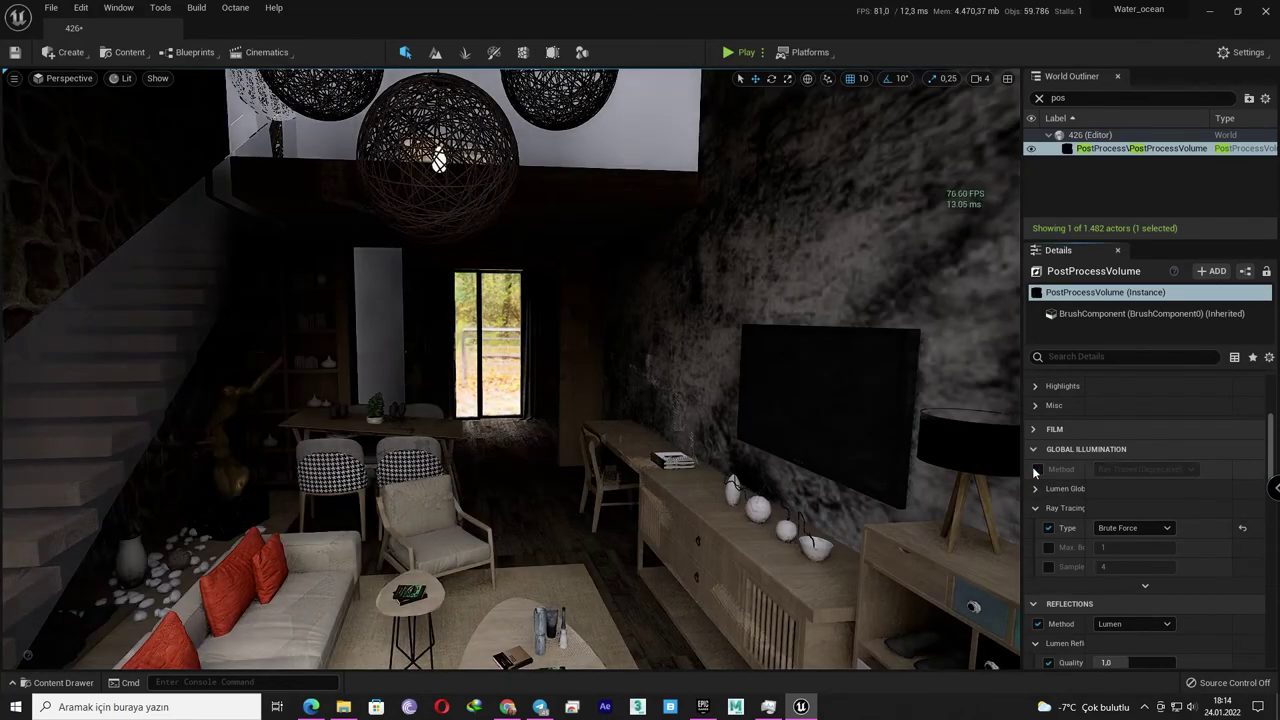
{"action": "left_click", "coordinate": [1048, 528]}
{"action": "right_click_drag", "start_coordinate": [294, 172], "coordinate": [180, 175]}
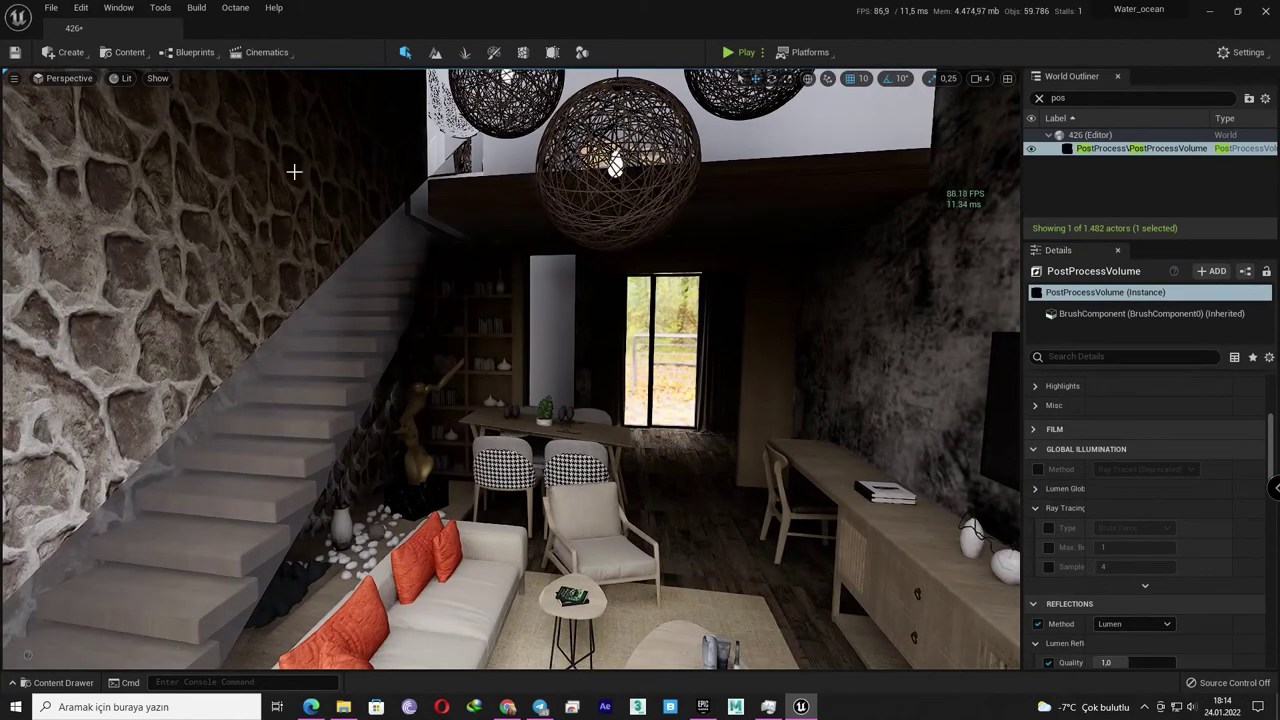
Step: Save the 426 level and modified assets via Choose Files to Save, then close the editor
{"action": "left_click", "coordinate": [55, 10]}
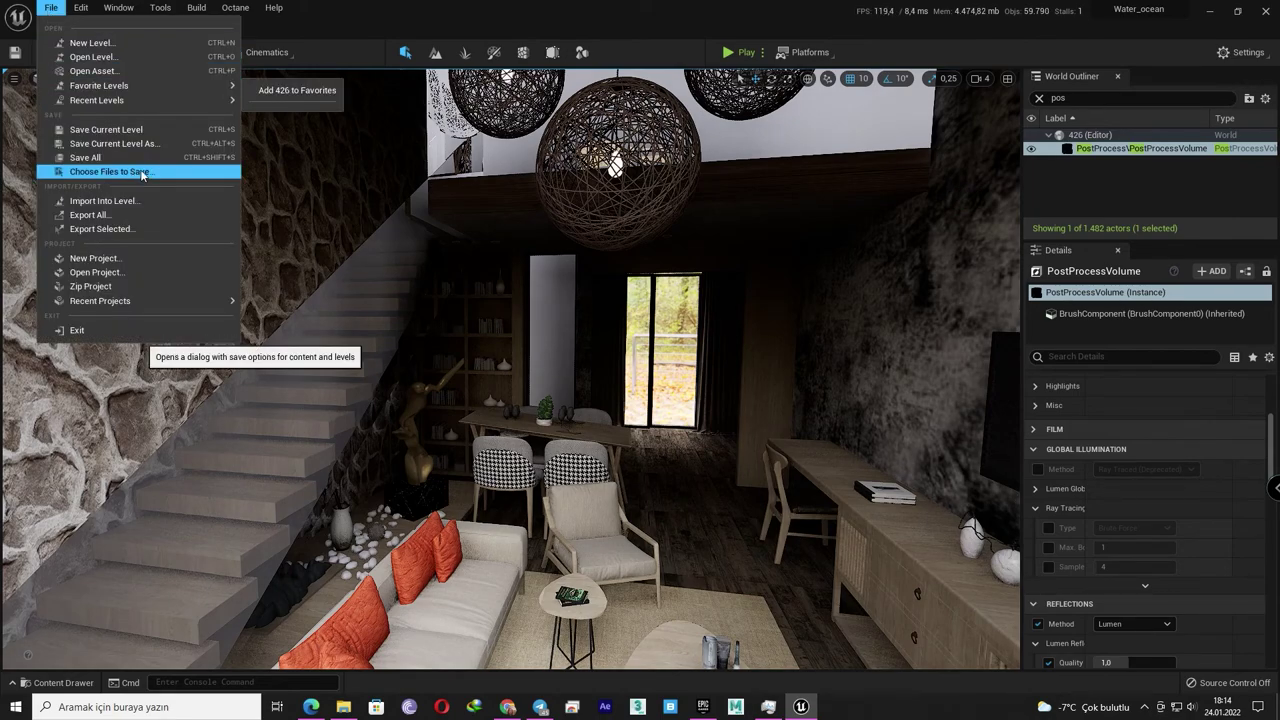
{"action": "left_click", "coordinate": [110, 172]}
{"action": "left_click", "coordinate": [720, 498]}
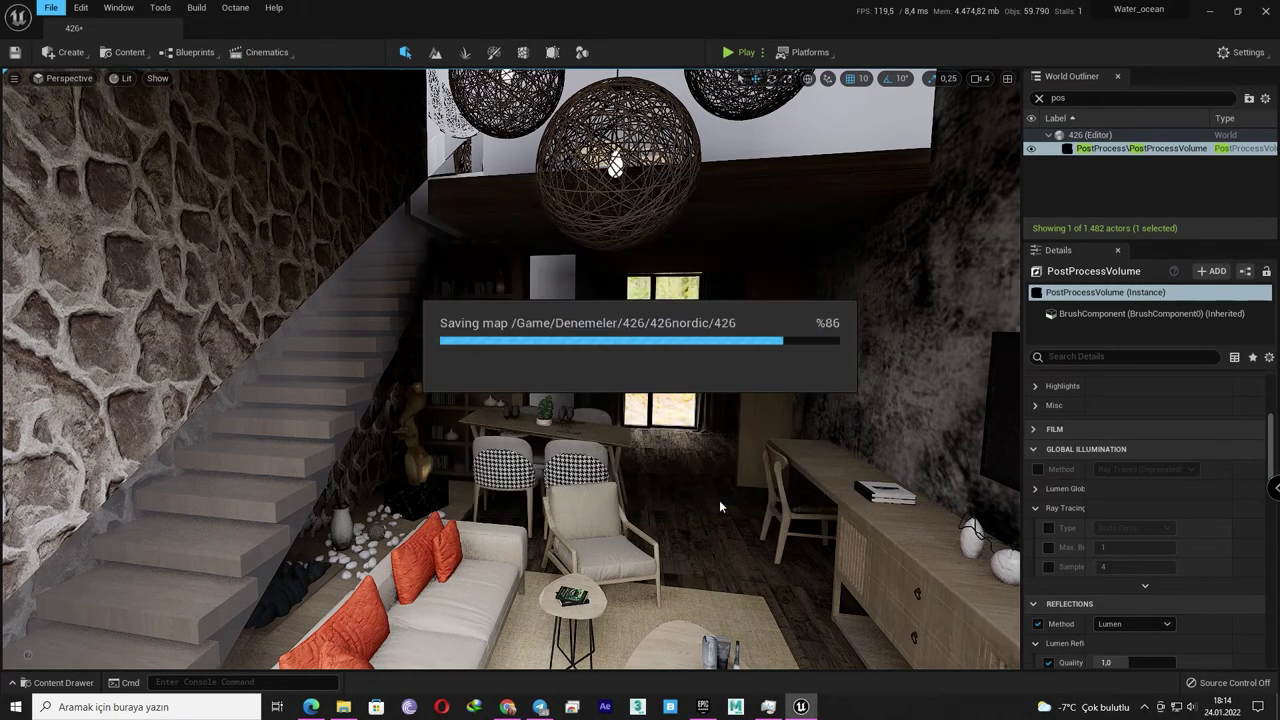
{"action": "left_click", "coordinate": [1266, 11]}
Step: Reveal the Water_ocean project folder from the Epic Games Launcher
{"action": "left_click", "coordinate": [508, 706]}
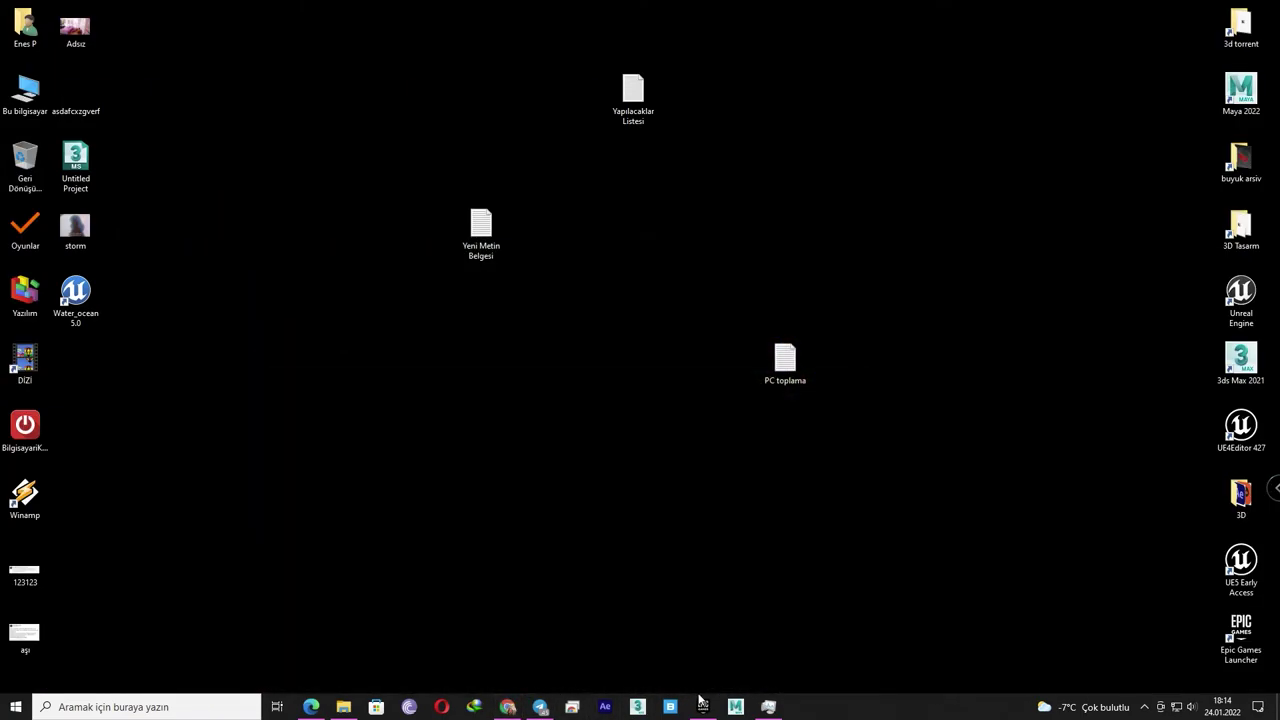
{"action": "left_click", "coordinate": [704, 706]}
{"action": "right_click", "coordinate": [586, 516]}
{"action": "left_click", "coordinate": [608, 540]}
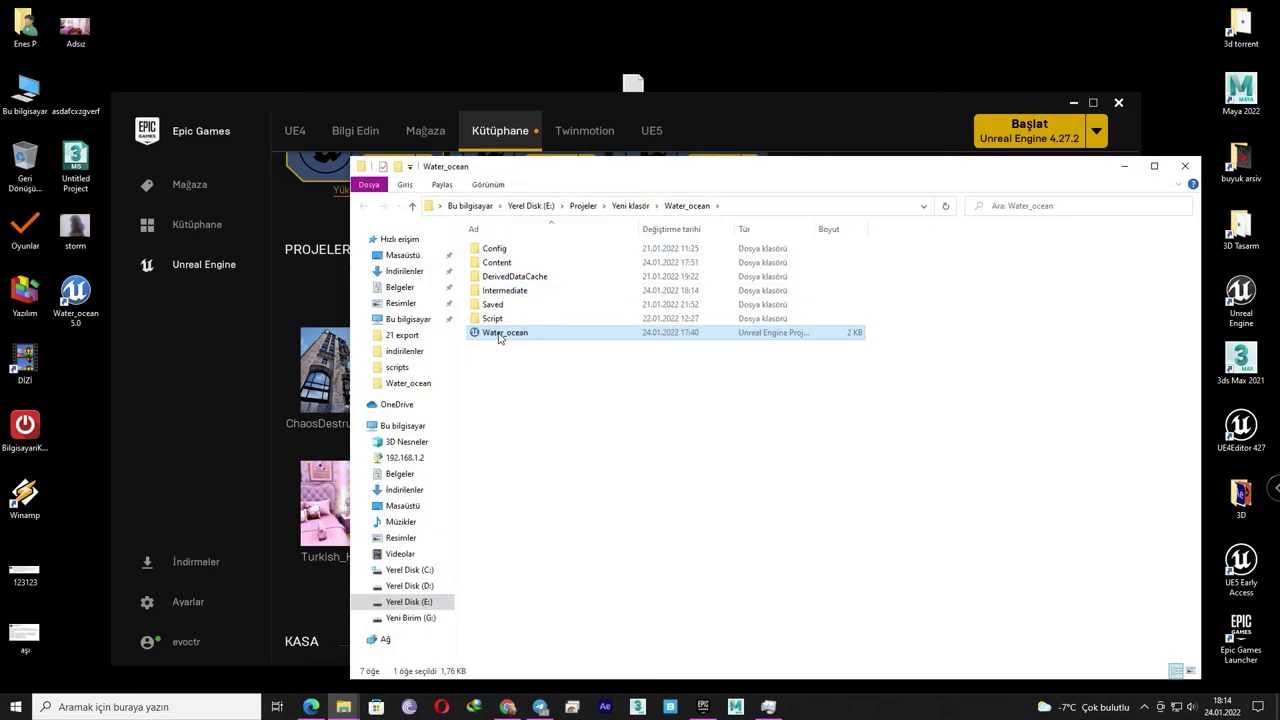
Step: Switch Water_ocean.uproject to Unreal Engine version 4.27
{"action": "right_click", "coordinate": [500, 338]}
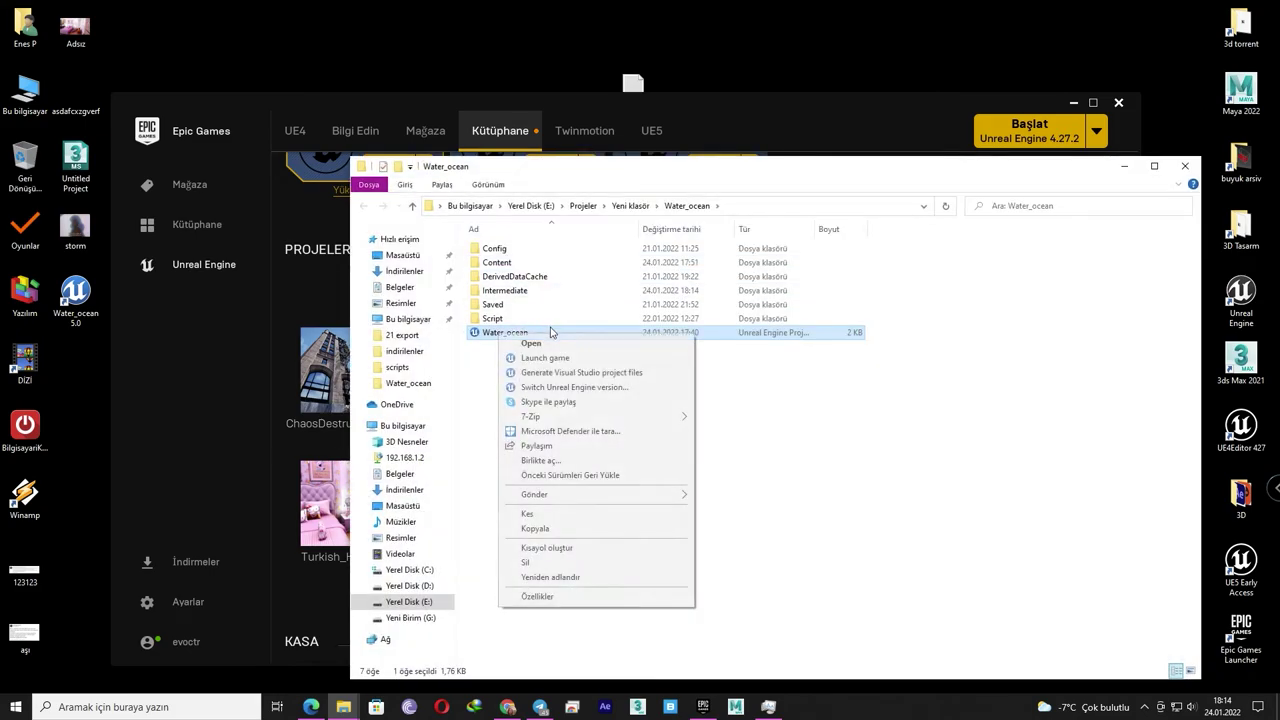
{"action": "left_click", "coordinate": [576, 386]}
{"action": "left_click", "coordinate": [572, 345]}
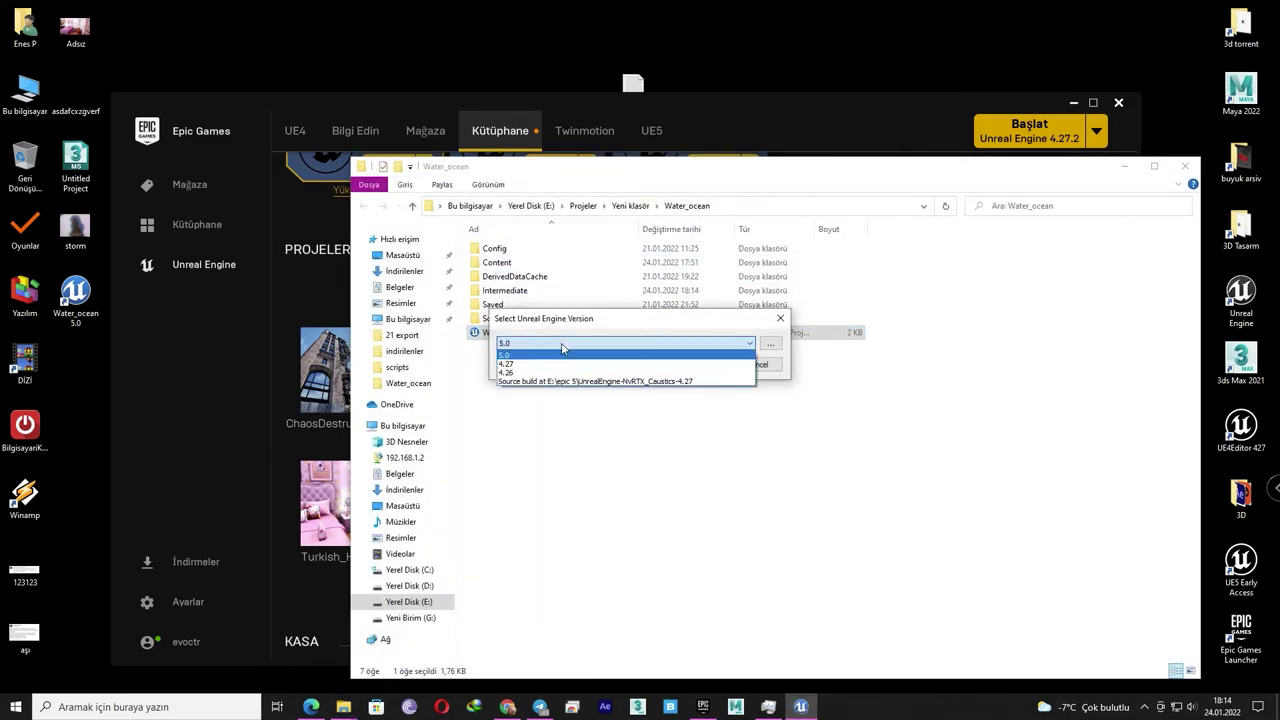
{"action": "left_click", "coordinate": [518, 368]}
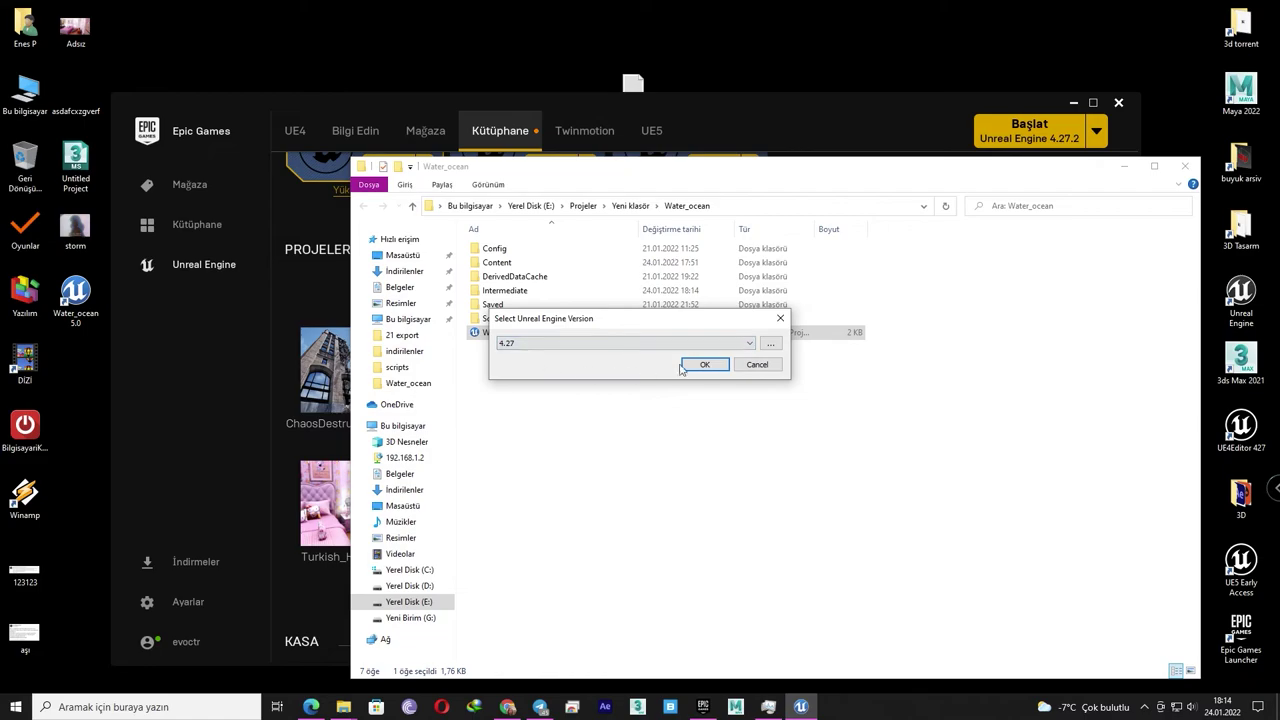
{"action": "left_click", "coordinate": [704, 365]}
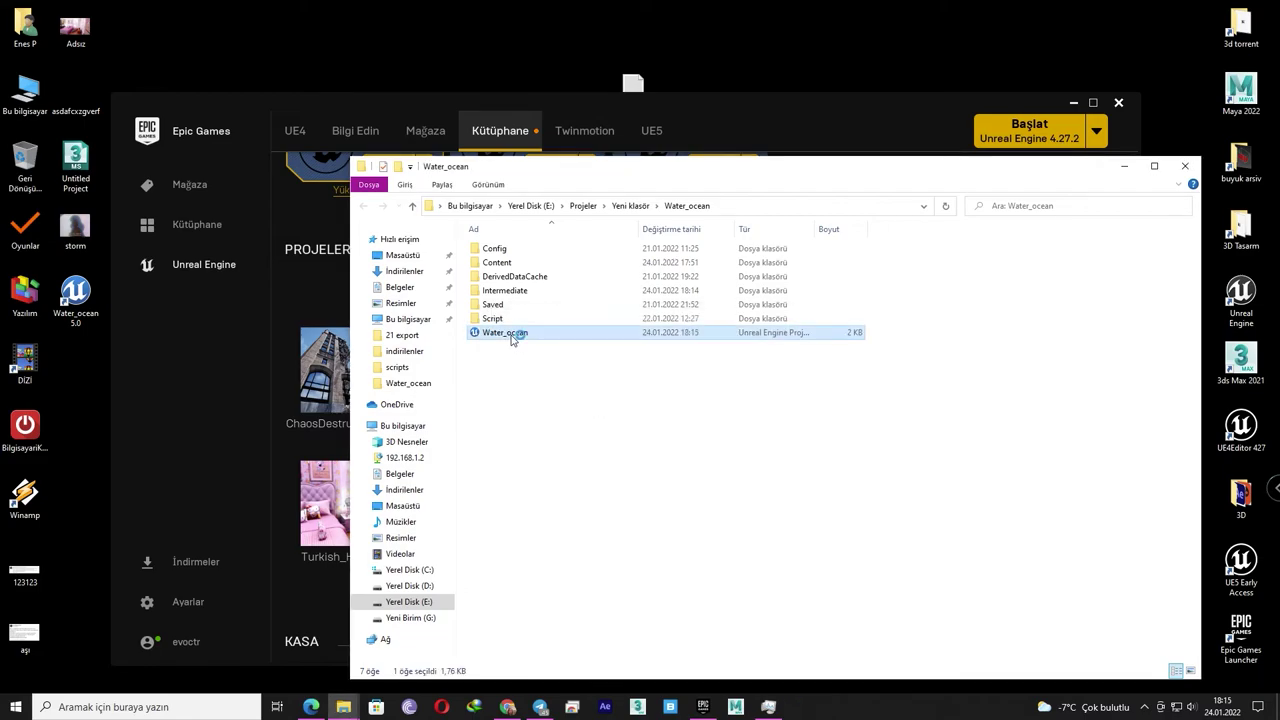
Step: Launch the Water_ocean project, close the folder window and refresh the desktop
{"action": "left_click", "coordinate": [1073, 102]}
{"action": "left_click", "coordinate": [1185, 165]}
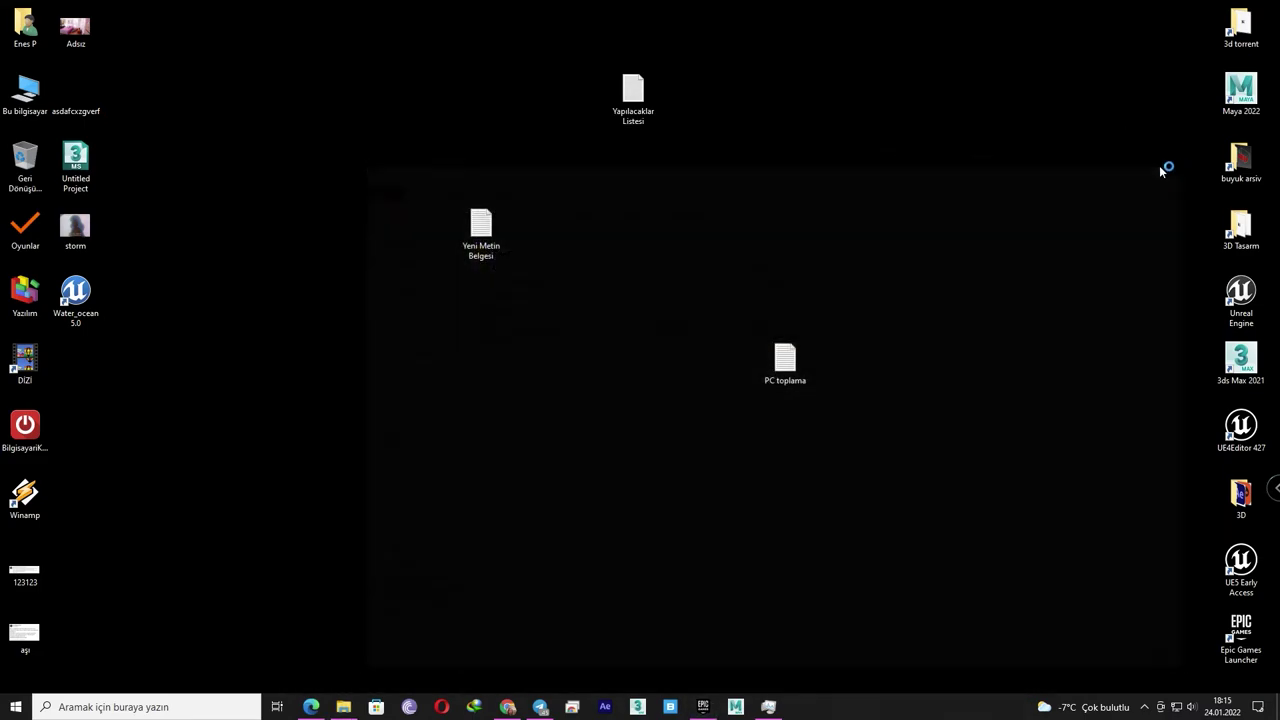
{"action": "right_click", "coordinate": [837, 157]}
{"action": "left_click", "coordinate": [848, 156]}
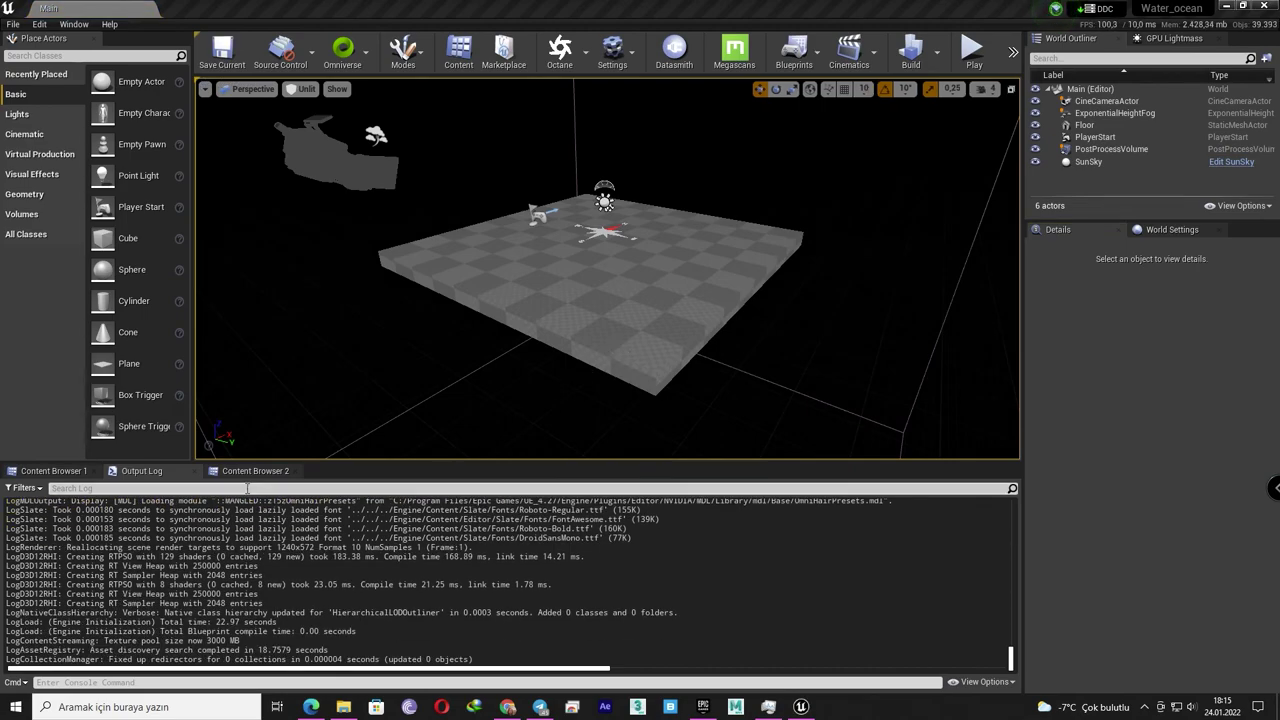
Step: Load the Untitled map from Content/Denemeler/nordic_con_duz via Content Browser 2
{"action": "left_click", "coordinate": [232, 472]}
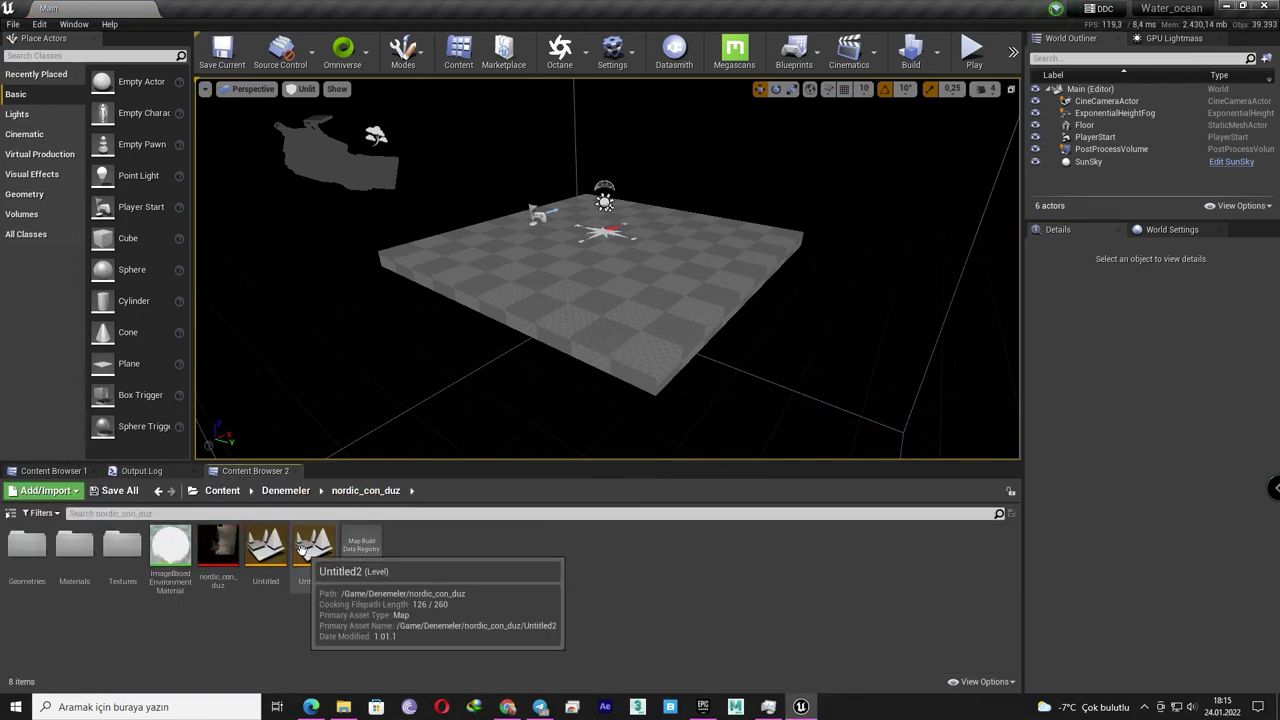
{"action": "double_click", "coordinate": [279, 558]}
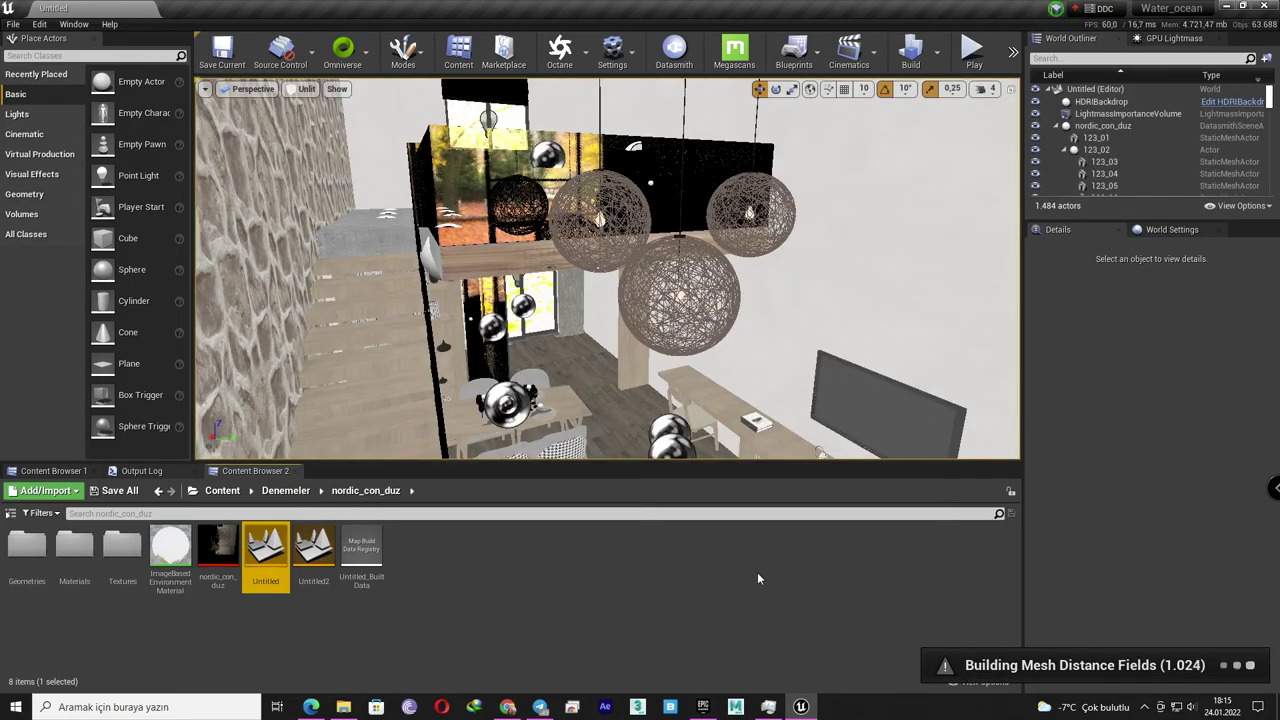
{"action": "left_click", "coordinate": [612, 52]}
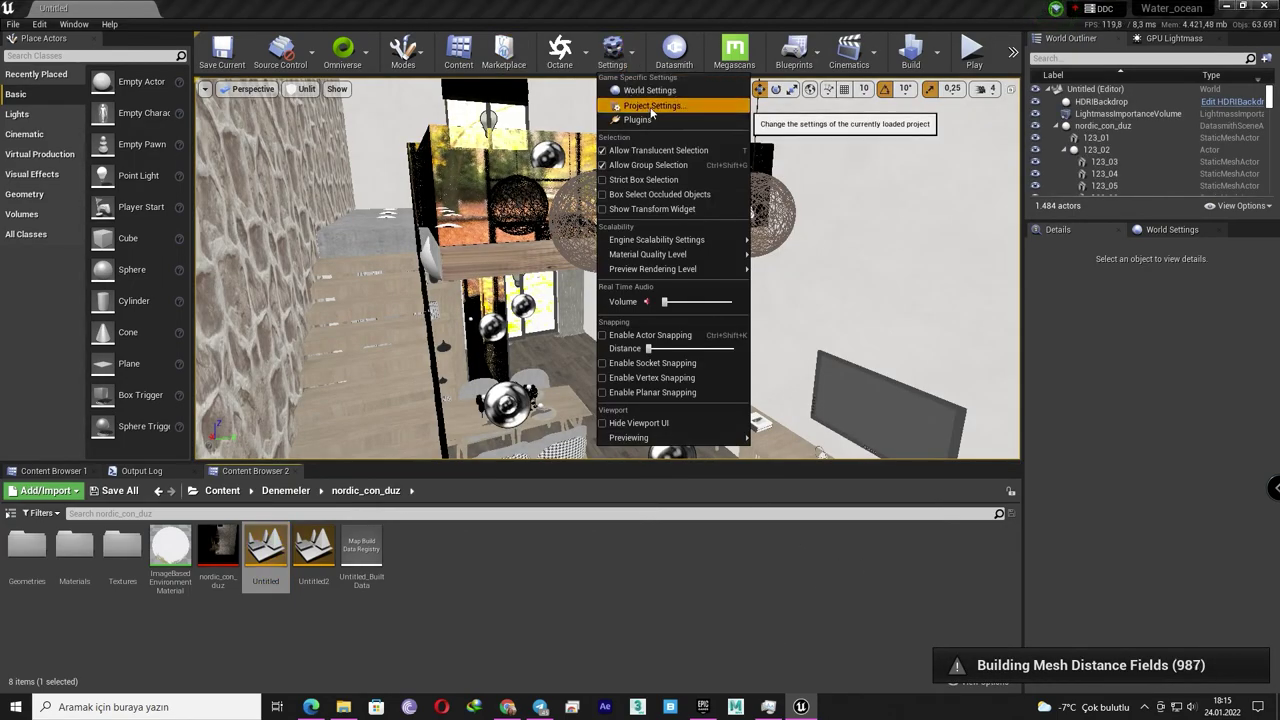
Step: Open Project Settings > Rendering and collapse the Mobile, Materials, Culling and Virtual Textures sections
{"action": "left_click", "coordinate": [651, 106]}
{"action": "scroll", "coordinate": [348, 433], "scroll_direction": "down", "scroll_amount": 2}
{"action": "scroll", "coordinate": [350, 432], "scroll_direction": "down", "scroll_amount": 5}
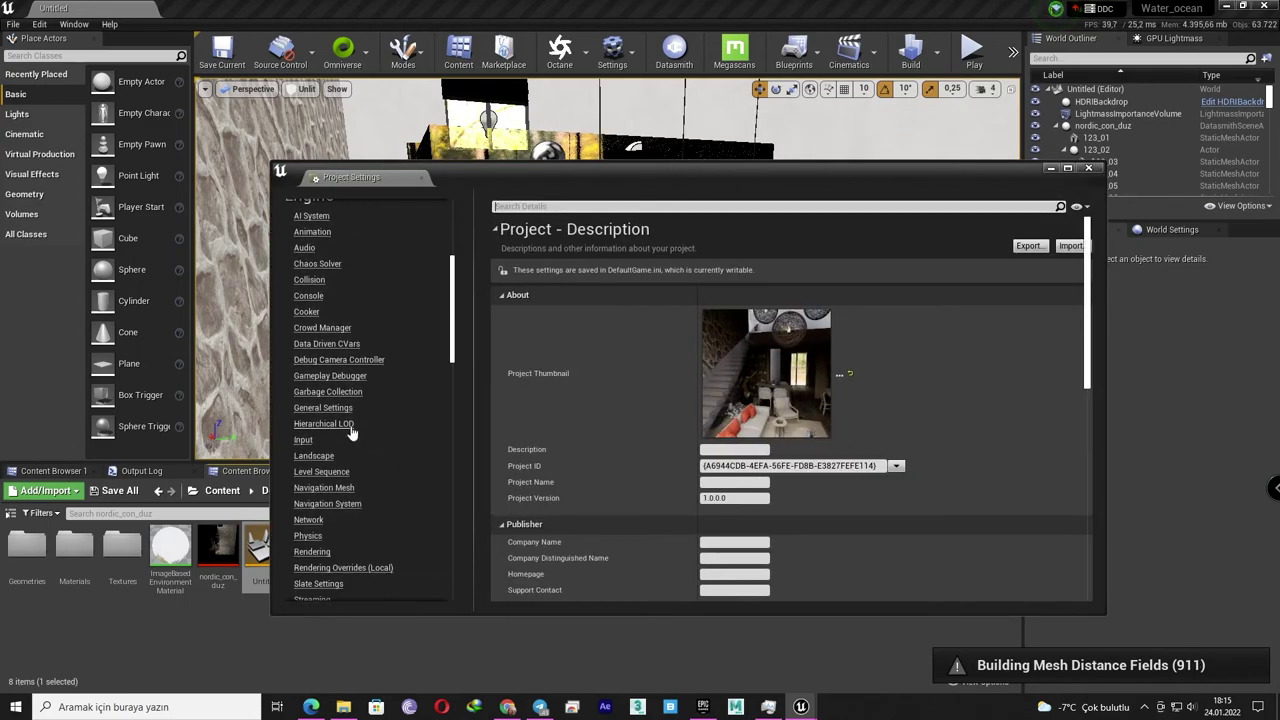
{"action": "scroll", "coordinate": [350, 433], "scroll_direction": "down", "scroll_amount": 2}
{"action": "left_click", "coordinate": [340, 446]}
{"action": "left_click", "coordinate": [550, 295]}
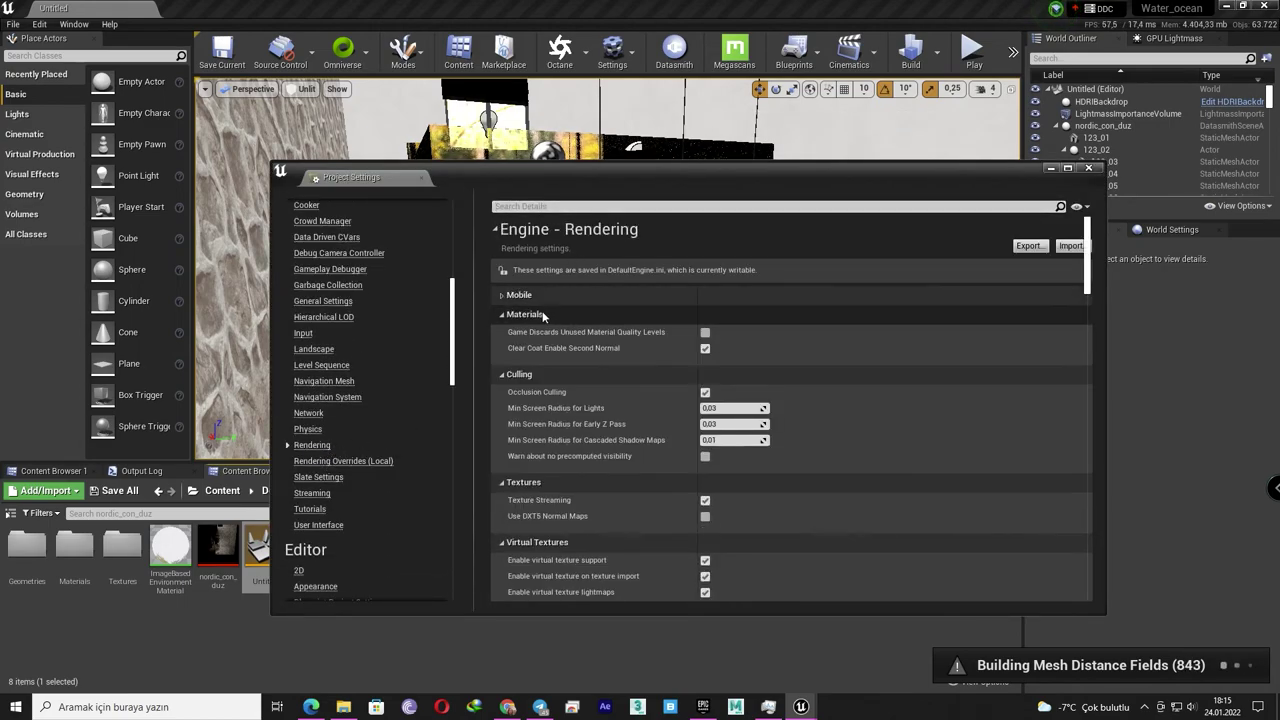
{"action": "left_click", "coordinate": [543, 314]}
{"action": "left_click", "coordinate": [533, 333]}
{"action": "left_click", "coordinate": [533, 353]}
{"action": "left_click", "coordinate": [533, 356]}
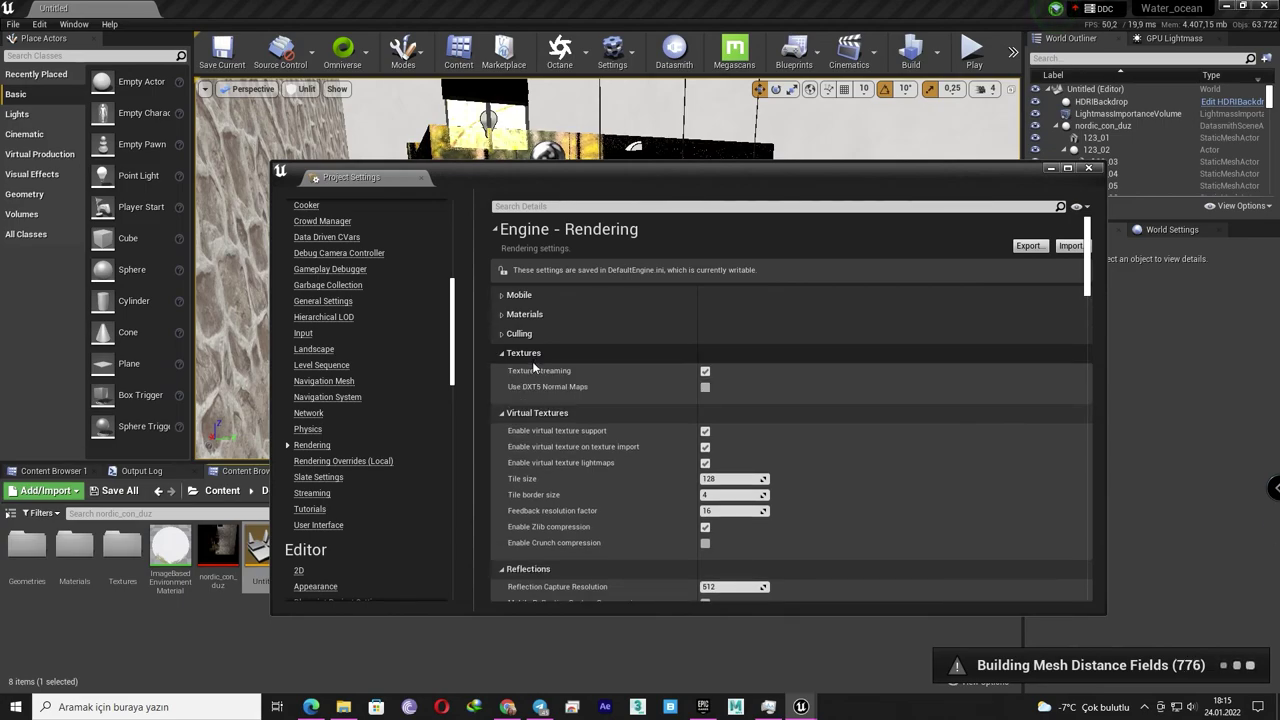
{"action": "left_click", "coordinate": [551, 412]}
Step: Turn on Generate Mesh Distance Fields under Lighting and postpone the restart
{"action": "scroll", "coordinate": [620, 380], "scroll_direction": "down", "scroll_amount": 3}
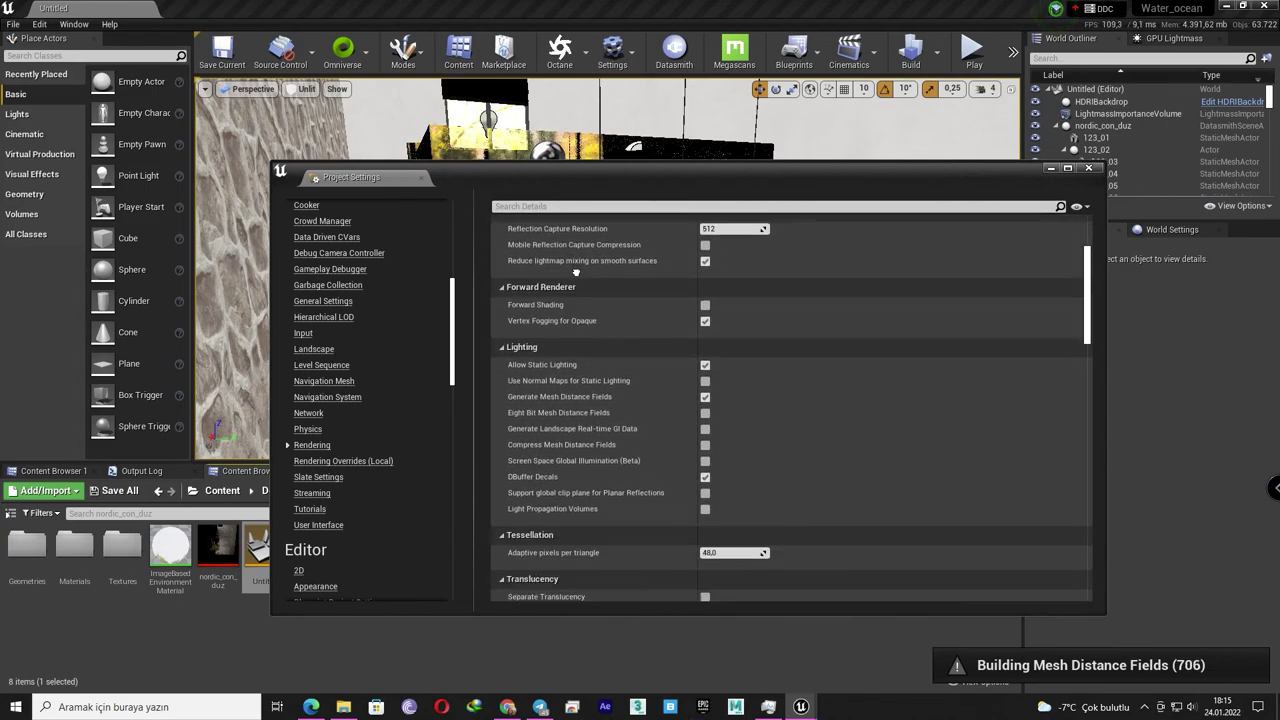
{"action": "scroll", "coordinate": [692, 339], "scroll_direction": "down", "scroll_amount": 2}
{"action": "left_click", "coordinate": [705, 368]}
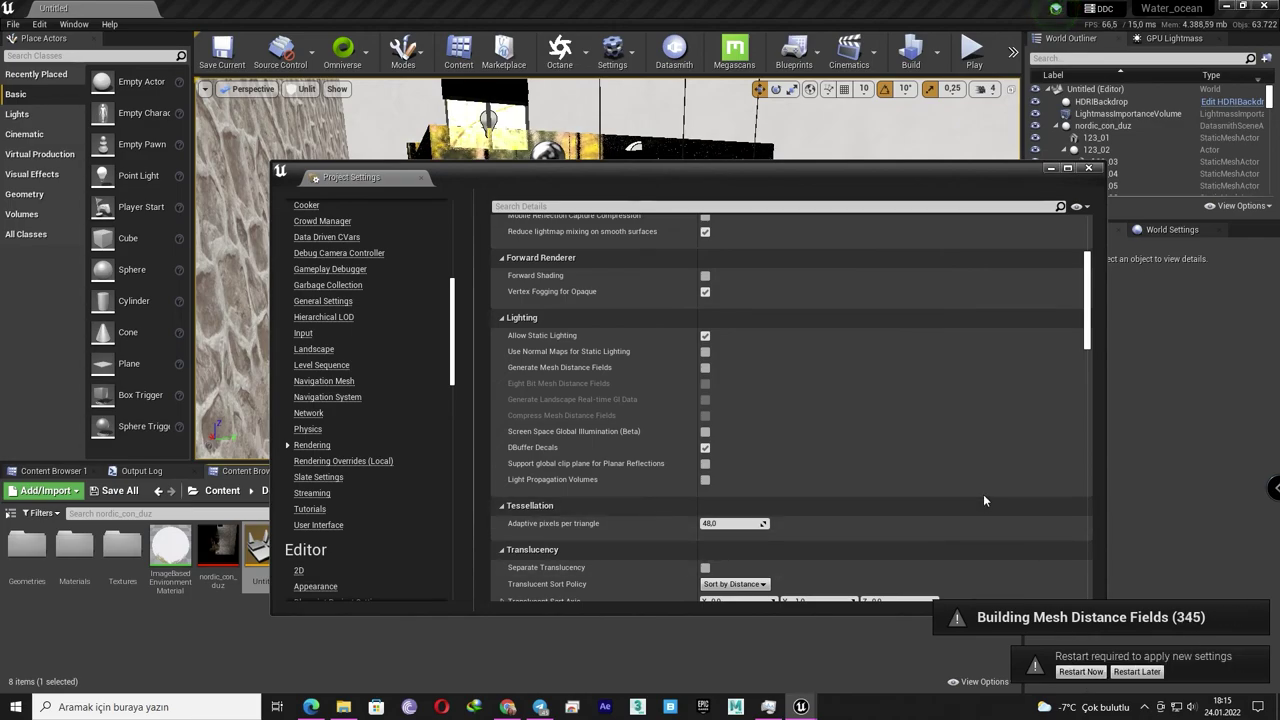
{"action": "left_click", "coordinate": [705, 368]}
{"action": "left_click", "coordinate": [1150, 672]}
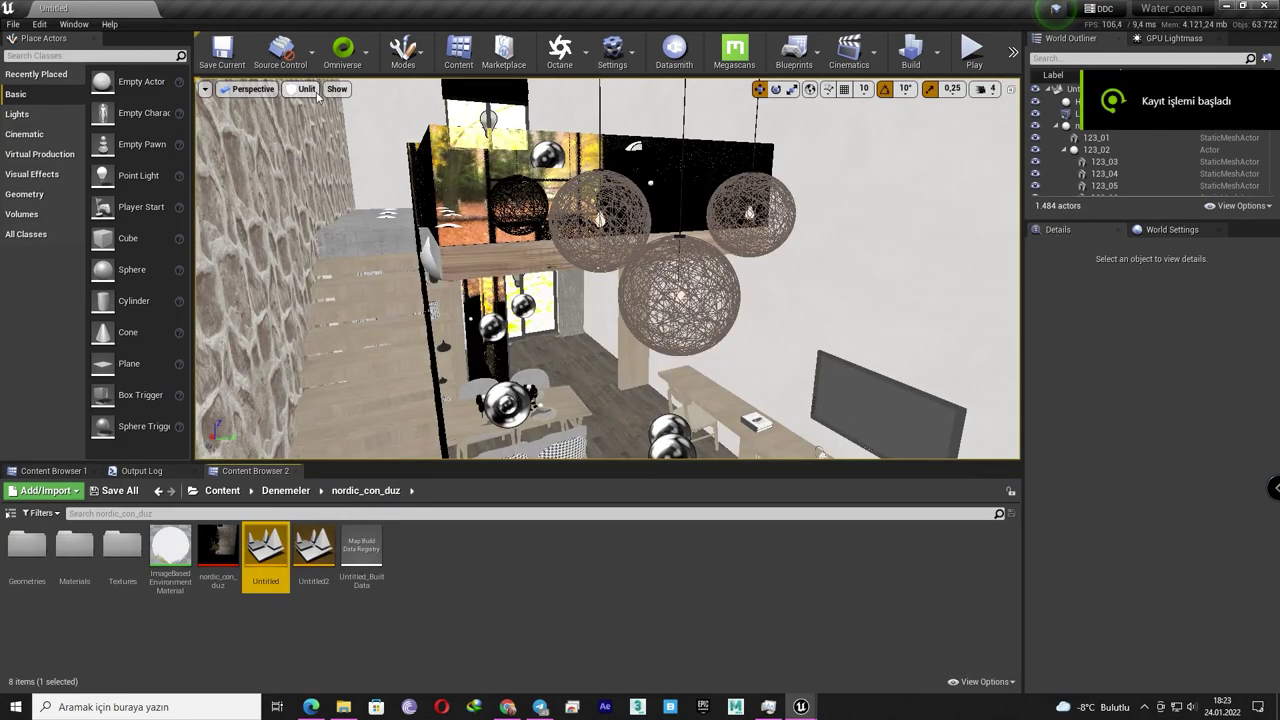
Step: Switch the viewport to Lit mode and look over the living room toward the TV wall
{"action": "left_click", "coordinate": [305, 89]}
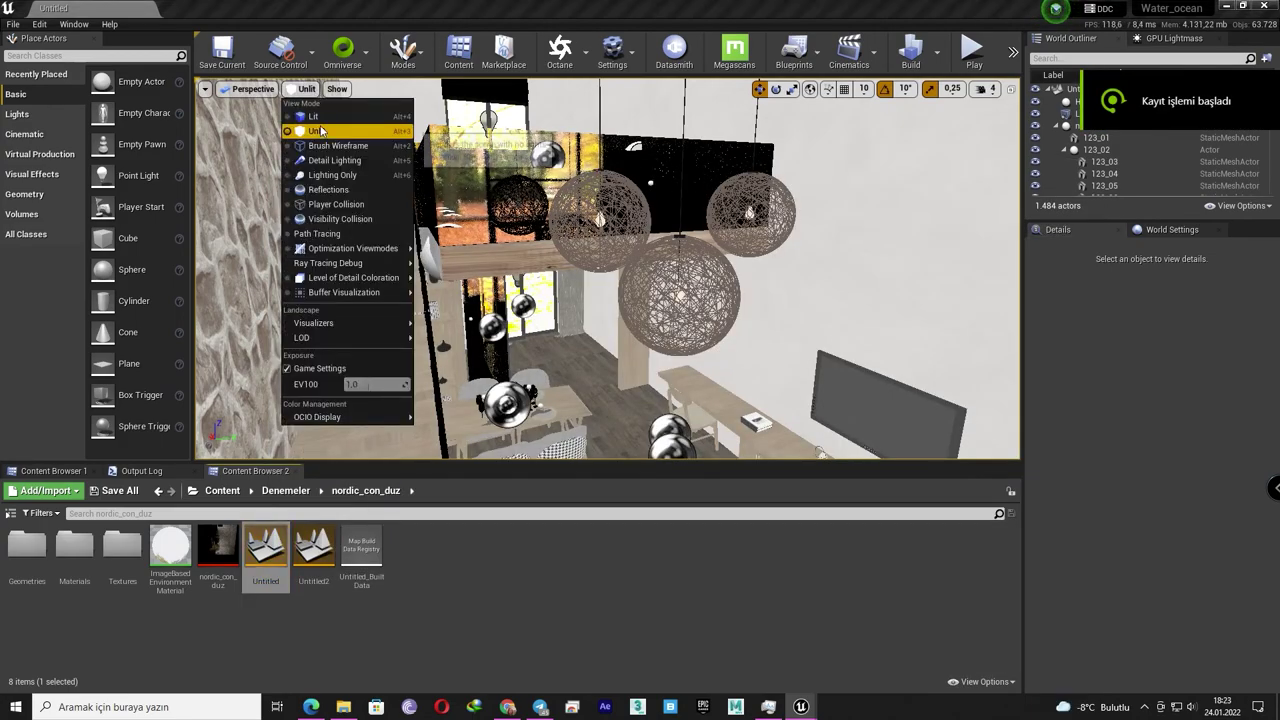
{"action": "left_click", "coordinate": [314, 116]}
{"action": "right_click_drag", "start_coordinate": [647, 277], "coordinate": [647, 277]}
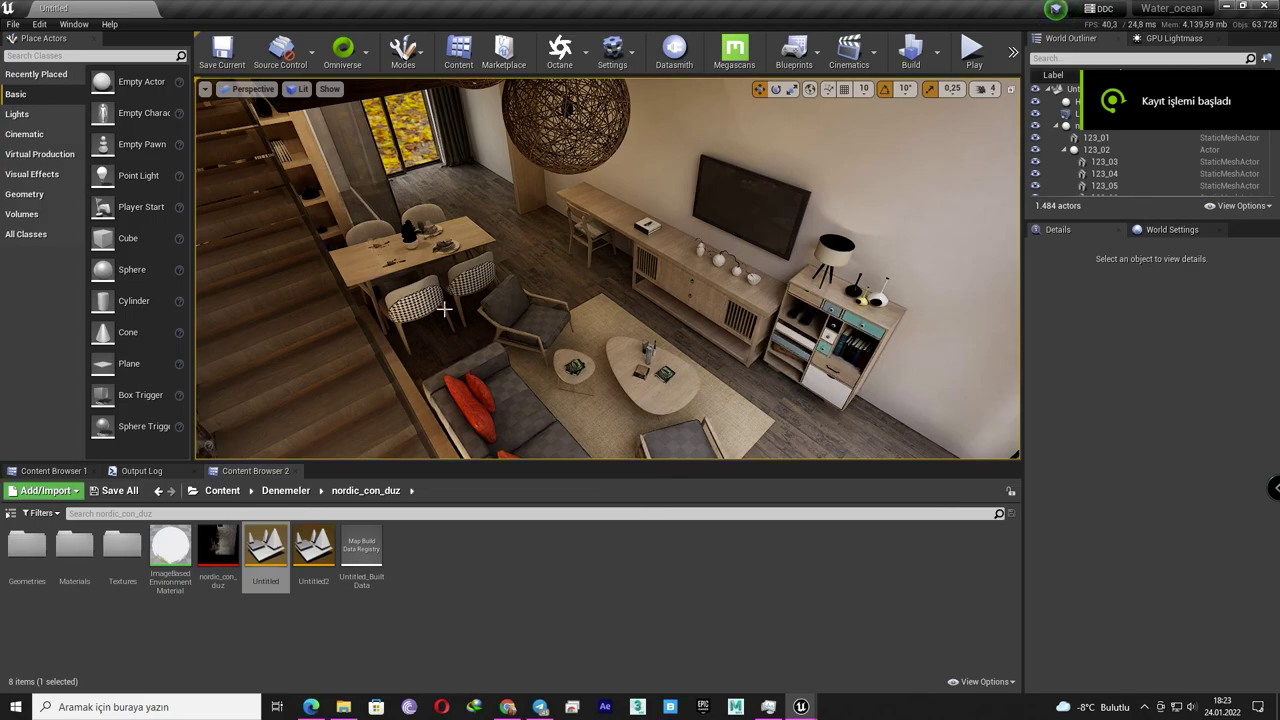
{"action": "right_click_drag", "start_coordinate": [444, 310], "coordinate": [444, 310]}
Step: Run r.RayTracing.ForceAllRayTracingEffects 0 from the console
{"action": "left_click", "coordinate": [133, 472]}
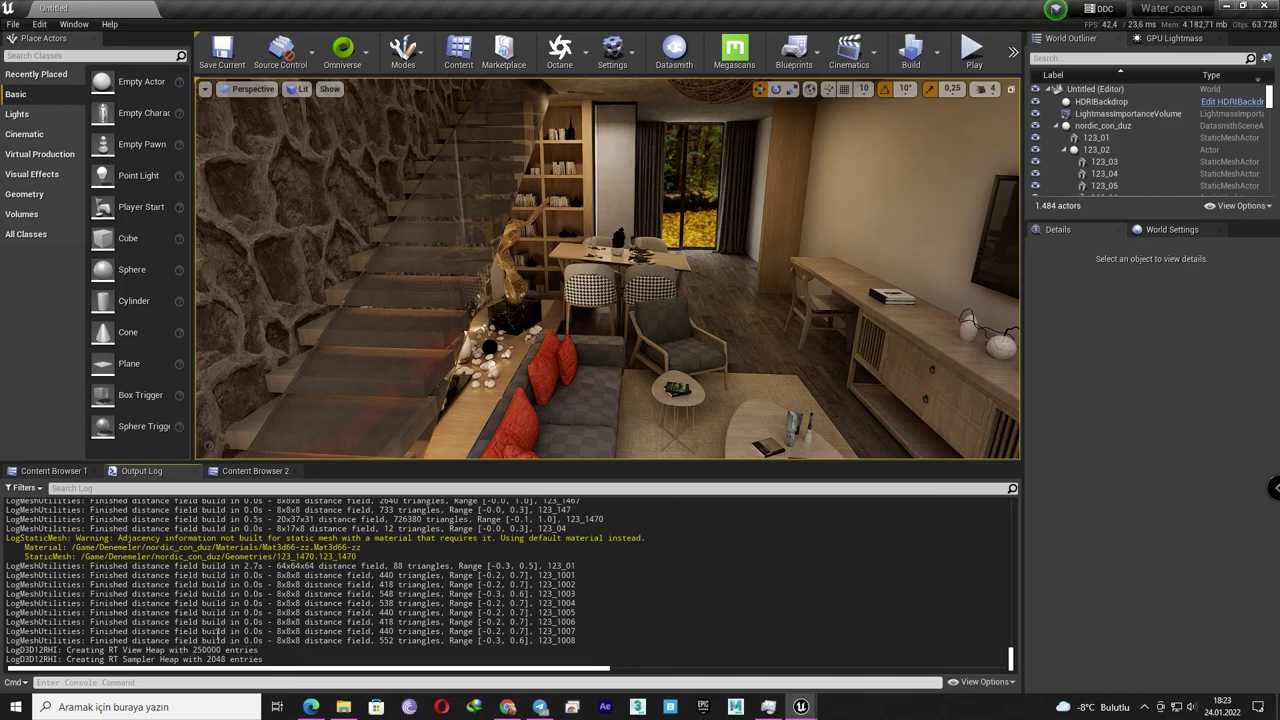
{"action": "left_click", "coordinate": [222, 682]}
{"action": "key", "text": "Up"}
{"action": "key", "text": "Up"}
{"action": "key", "text": "Down"}
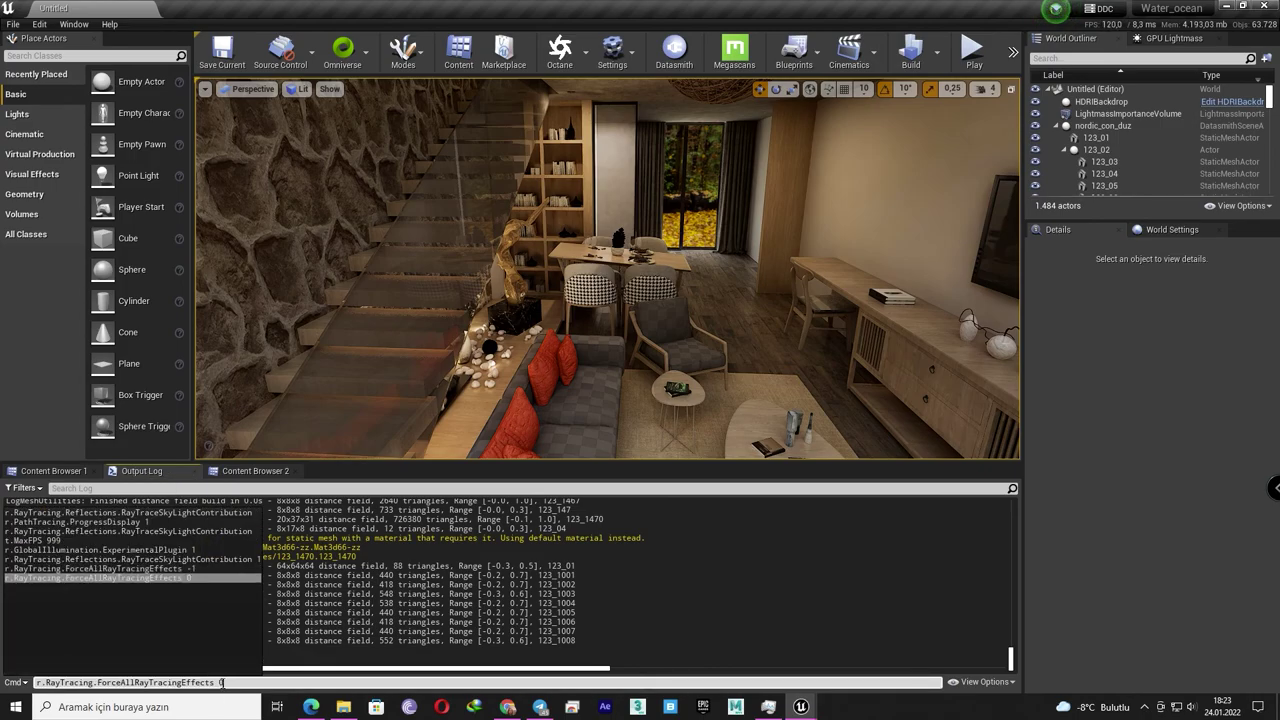
{"action": "key", "text": "Return"}
{"action": "right_click_drag", "start_coordinate": [600, 270], "coordinate": [600, 270]}
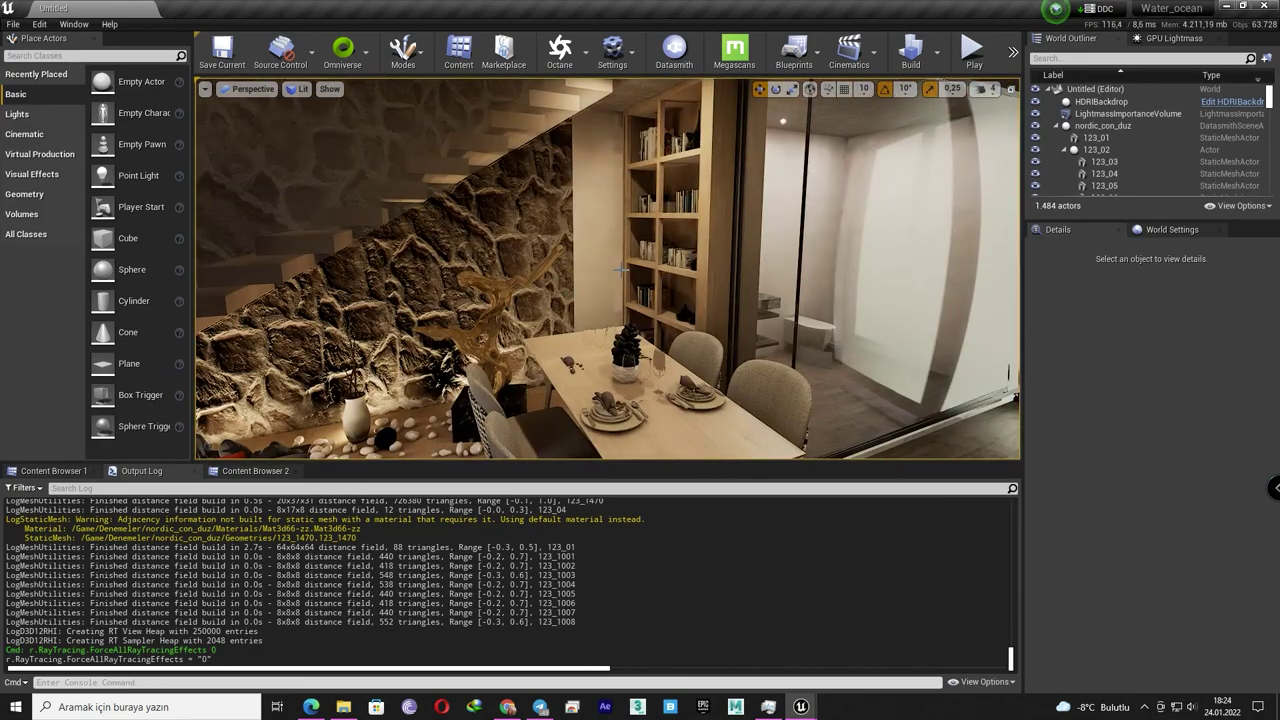
Step: Show the FPS readout and raise the frame cap with maxfps 999
{"action": "left_click", "coordinate": [205, 88]}
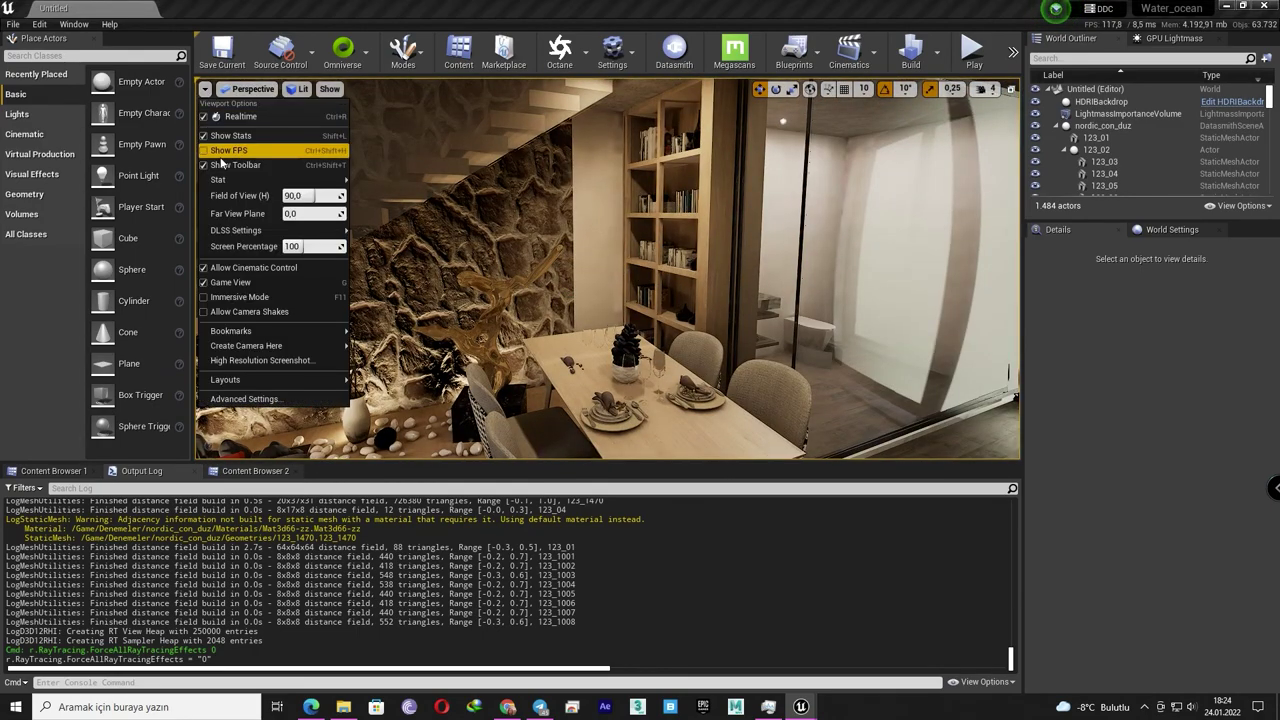
{"action": "left_click", "coordinate": [241, 151]}
{"action": "left_click", "coordinate": [199, 681]}
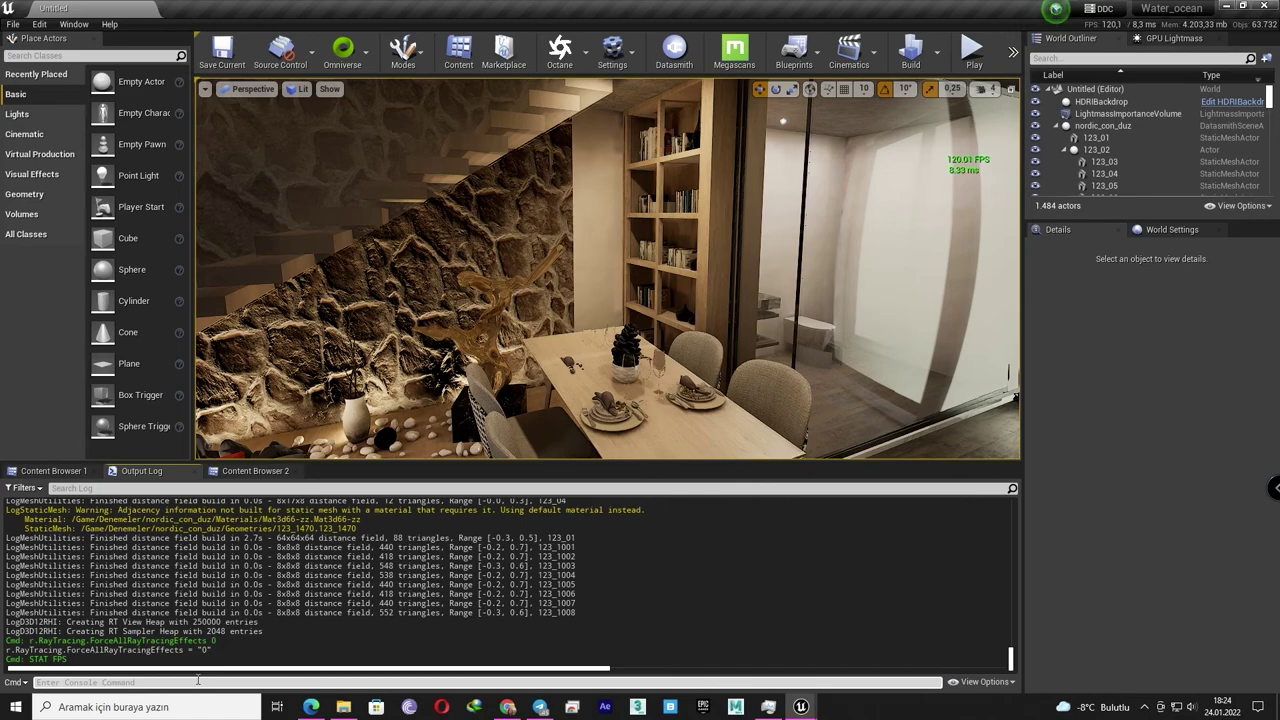
{"action": "type", "text": "maxfps"}
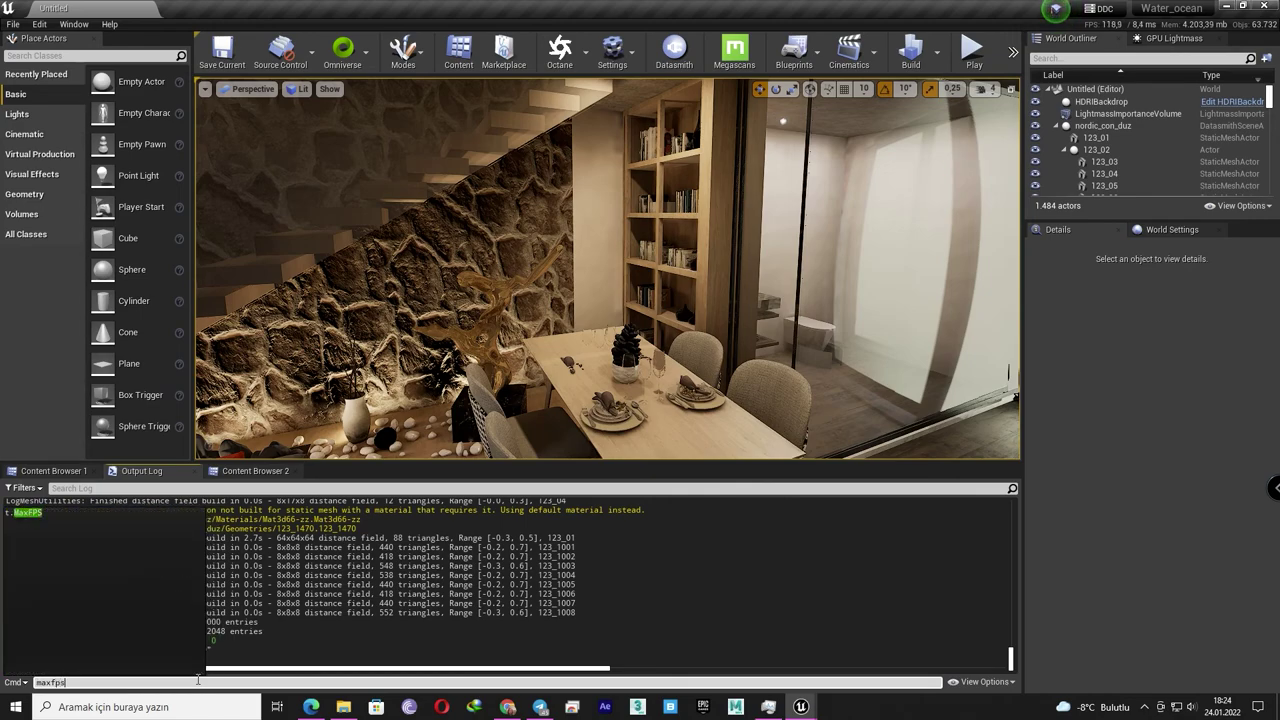
{"action": "type", "text": " 999"}
{"action": "key", "text": "Return"}
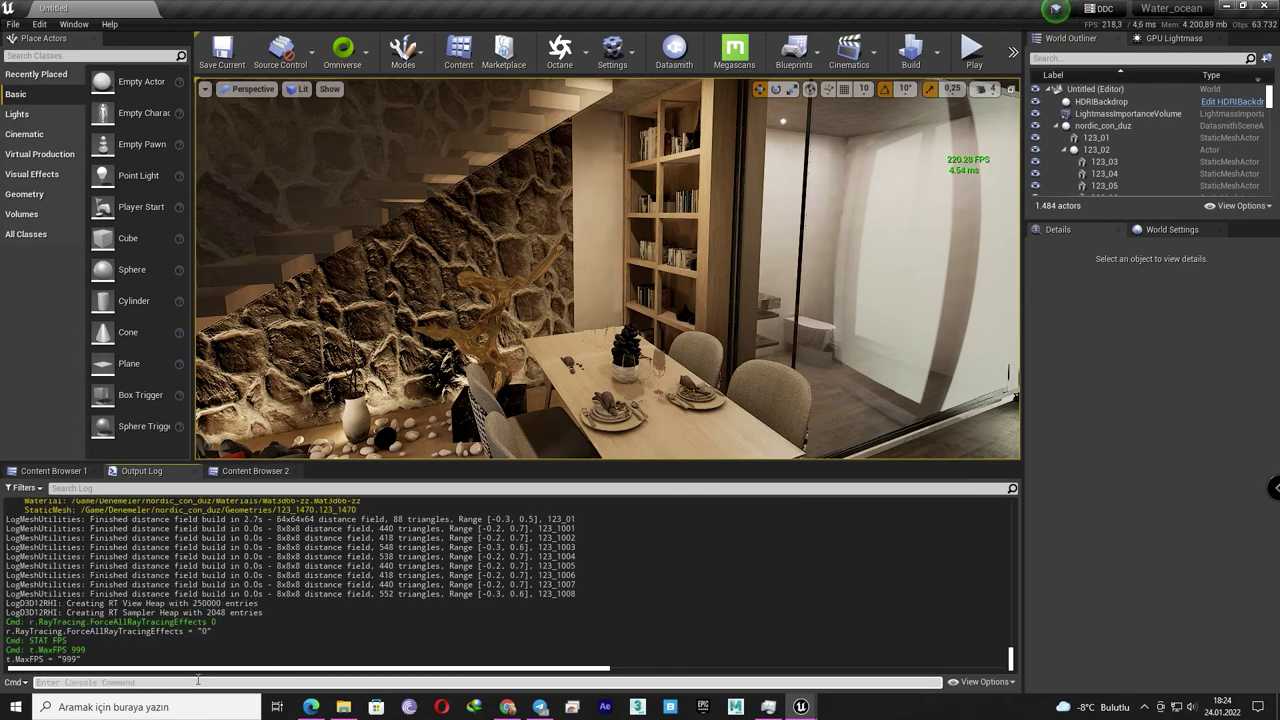
{"action": "left_click", "coordinate": [257, 471]}
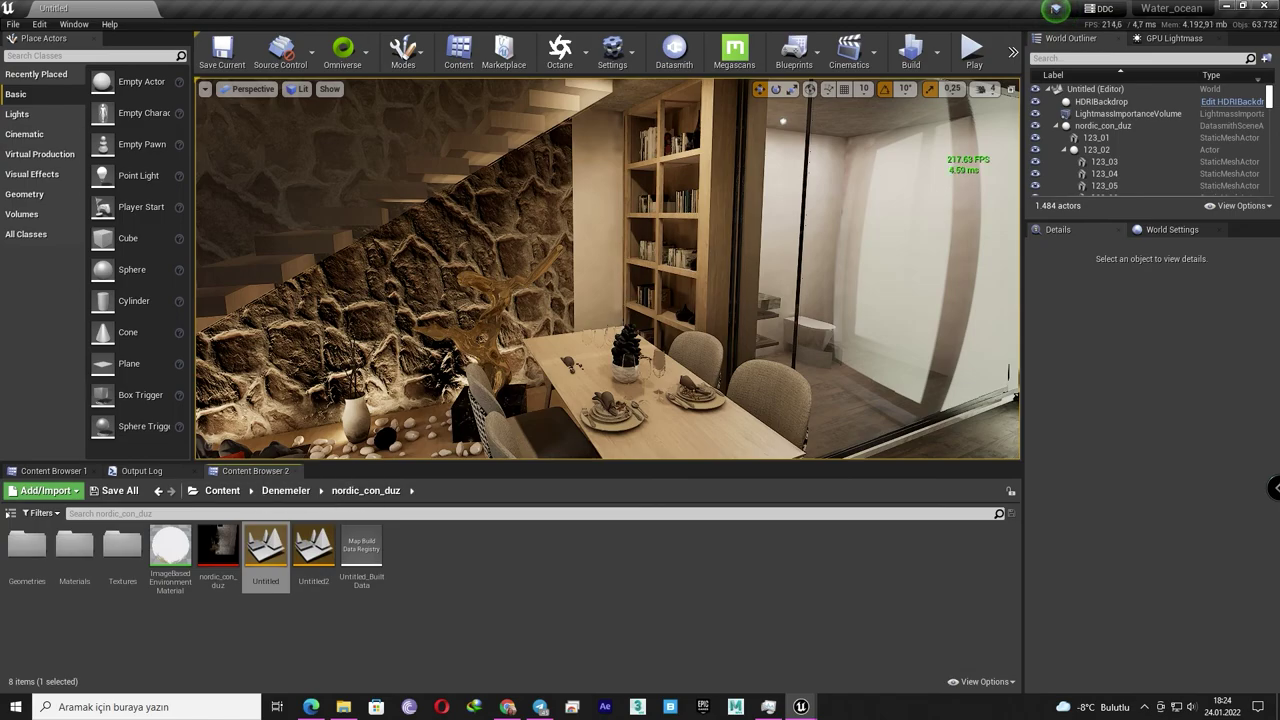
{"action": "mouse_move", "coordinate": [600, 298]}
{"action": "right_mouse_down"}
{"action": "mouse_move", "coordinate": [660, 298]}
{"action": "mouse_move", "coordinate": [500, 298]}
{"action": "mouse_move", "coordinate": [710, 298]}
{"action": "mouse_move", "coordinate": [260, 298]}
{"action": "mouse_move", "coordinate": [430, 298]}
{"action": "mouse_move", "coordinate": [380, 298]}
{"action": "mouse_move", "coordinate": [385, 280]}
{"action": "mouse_move", "coordinate": [625, 280]}
{"action": "mouse_move", "coordinate": [665, 285]}
{"action": "mouse_move", "coordinate": [665, 320]}
{"action": "mouse_move", "coordinate": [645, 320]}
{"action": "mouse_move", "coordinate": [685, 320]}
{"action": "mouse_move", "coordinate": [700, 290]}
{"action": "mouse_move", "coordinate": [690, 270]}
{"action": "mouse_move", "coordinate": [670, 275]}
{"action": "mouse_move", "coordinate": [770, 300]}
{"action": "right_mouse_up"}
Step: Preview the interior fullscreen with F11 and look toward the stone wall, then exit
{"action": "key", "text": "F11"}
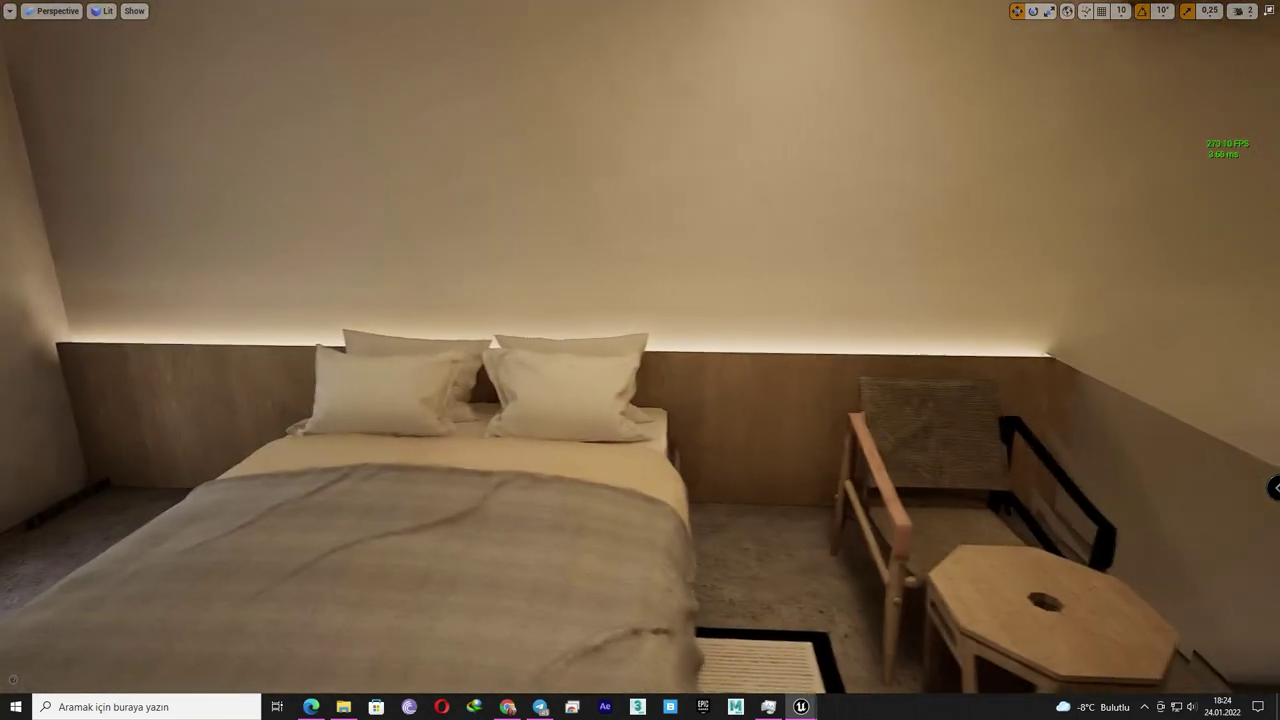
{"action": "mouse_move", "coordinate": [770, 300]}
{"action": "right_mouse_down"}
{"action": "mouse_move", "coordinate": [770, 330]}
{"action": "mouse_move", "coordinate": [660, 310]}
{"action": "mouse_move", "coordinate": [670, 305]}
{"action": "mouse_move", "coordinate": [660, 320]}
{"action": "mouse_move", "coordinate": [640, 310]}
{"action": "mouse_move", "coordinate": [660, 300]}
{"action": "mouse_move", "coordinate": [550, 270]}
{"action": "mouse_move", "coordinate": [600, 300]}
{"action": "mouse_move", "coordinate": [650, 290]}
{"action": "mouse_move", "coordinate": [620, 330]}
{"action": "mouse_move", "coordinate": [865, 187]}
{"action": "right_mouse_up"}
{"action": "key", "text": "F11"}
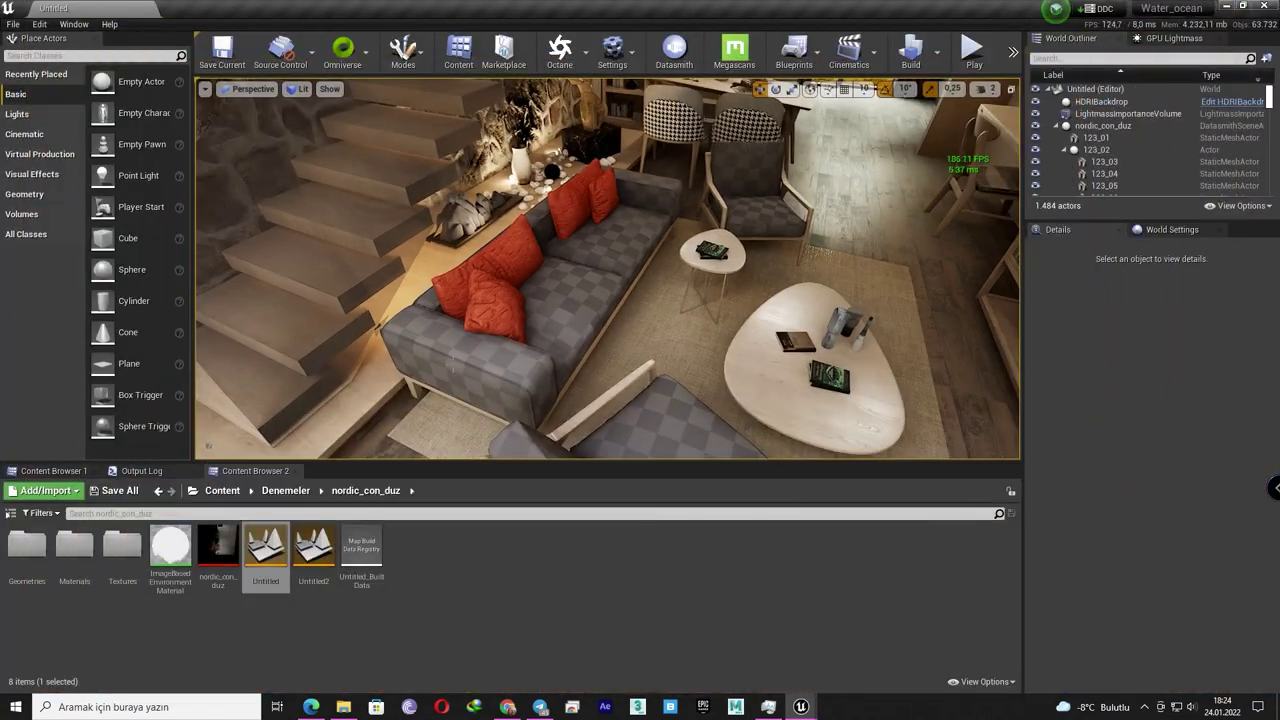
Step: Run r.RayTracing.ForceAllRayTracingEffects -1 in the console and rerun the previous recalled command
{"action": "left_click", "coordinate": [157, 471]}
{"action": "left_click", "coordinate": [178, 682]}
{"action": "key", "text": "Up"}
{"action": "key", "text": "Up"}
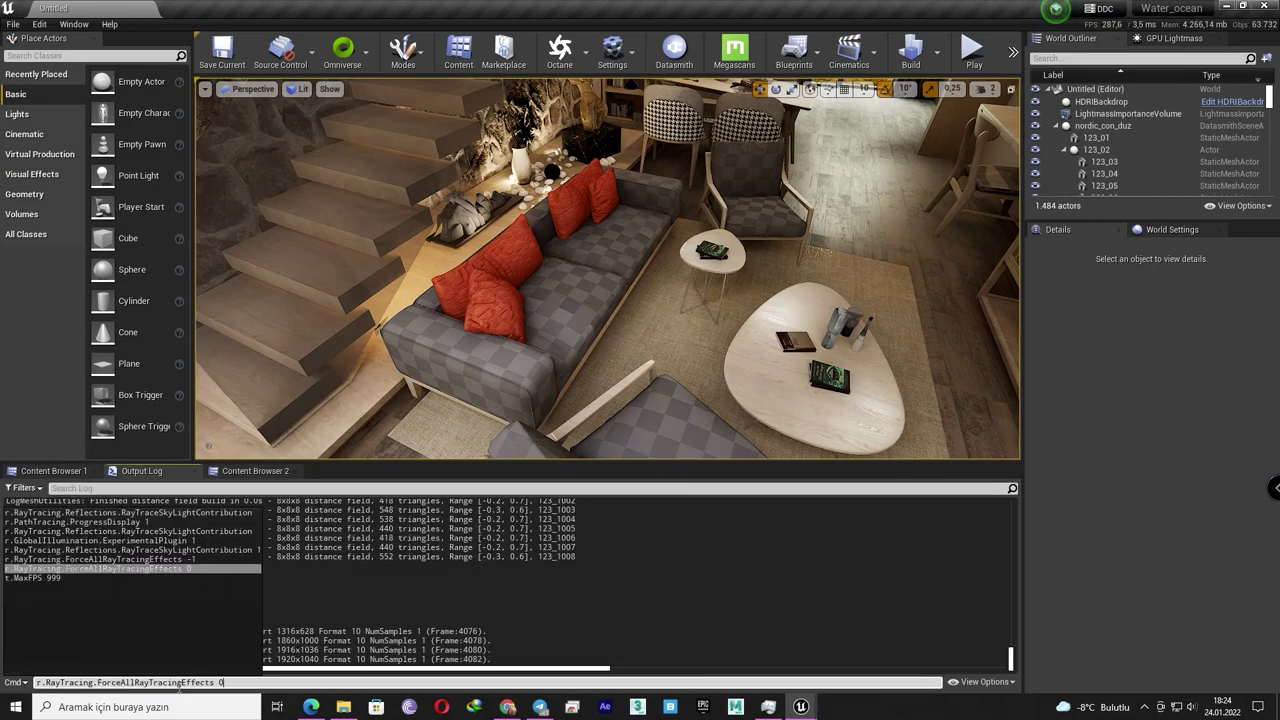
{"action": "key", "text": "Up"}
{"action": "key", "text": "Return"}
{"action": "key", "text": "Up"}
{"action": "key", "text": "Up"}
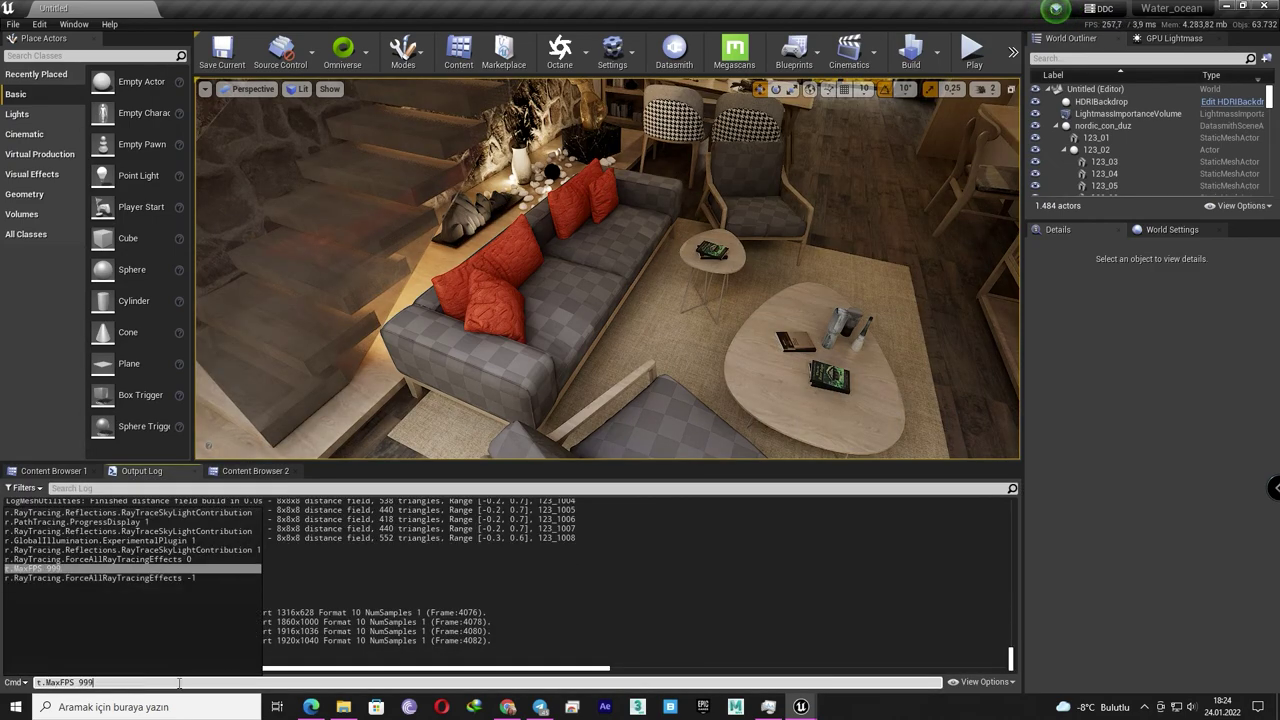
{"action": "key", "text": "Return"}
{"action": "left_click", "coordinate": [262, 471]}
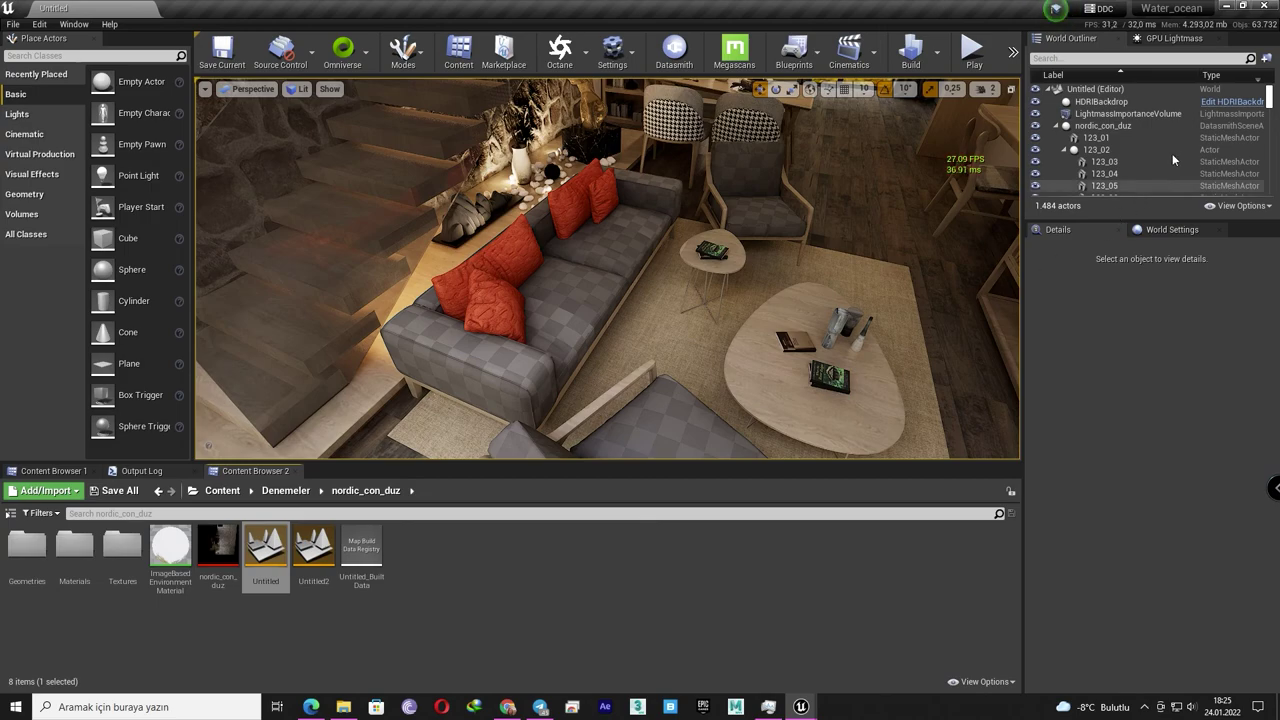
Step: Uncheck the PostProcessVolume's reflection Max Roughness, Max Bounces and Samples Per Pixel overrides
{"action": "left_click", "coordinate": [1057, 127]}
{"action": "left_click", "coordinate": [1110, 137]}
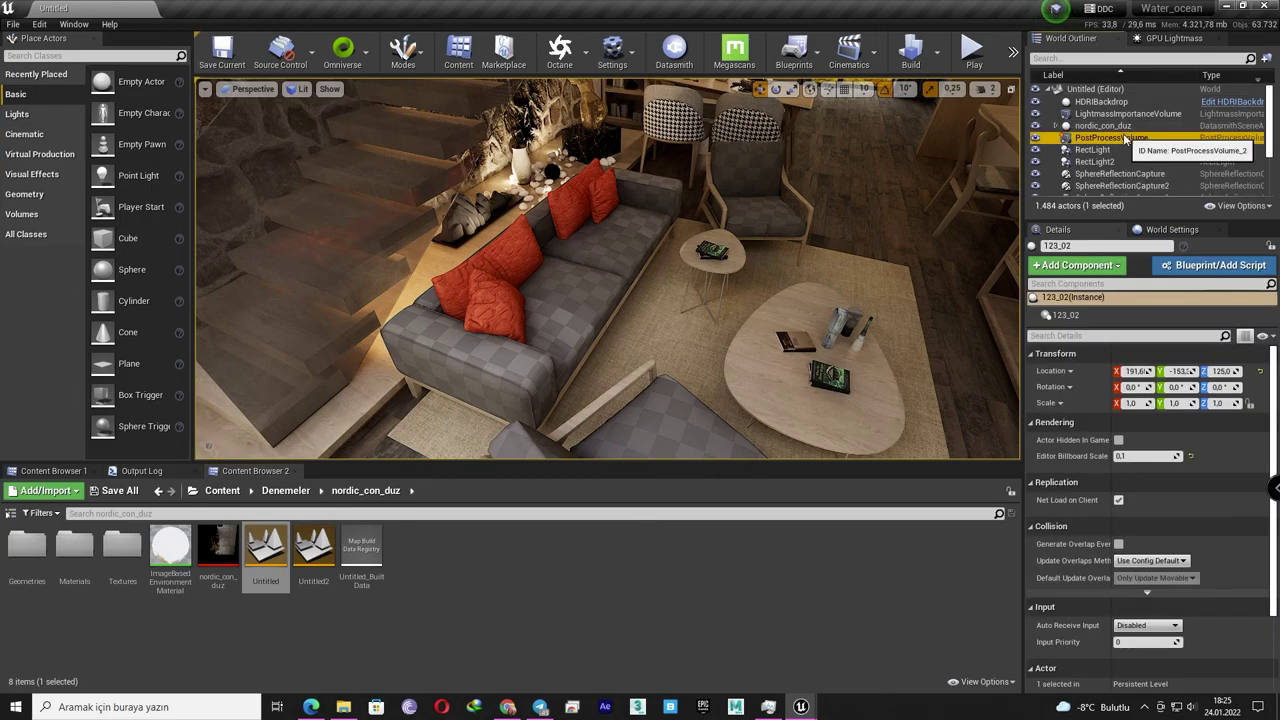
{"action": "left_click", "coordinate": [1082, 448]}
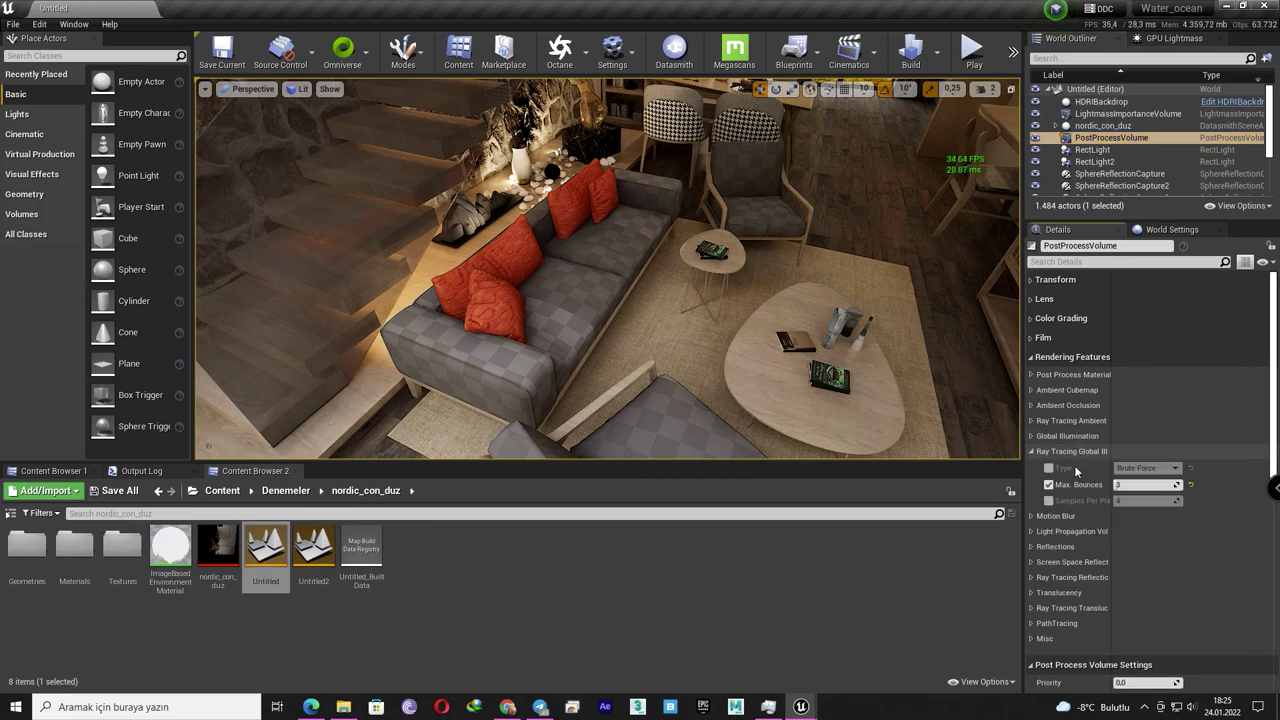
{"action": "left_click", "coordinate": [1078, 450]}
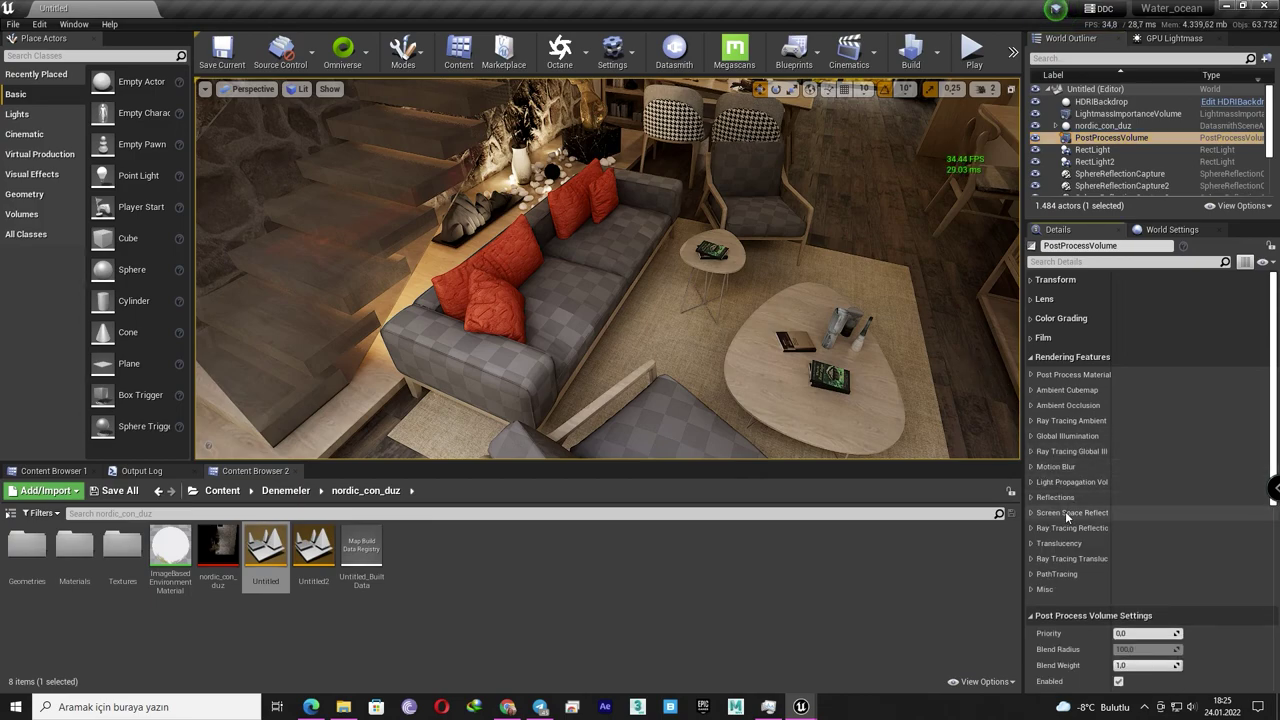
{"action": "left_click", "coordinate": [1058, 529]}
{"action": "left_click", "coordinate": [1048, 544]}
{"action": "left_click", "coordinate": [1048, 560]}
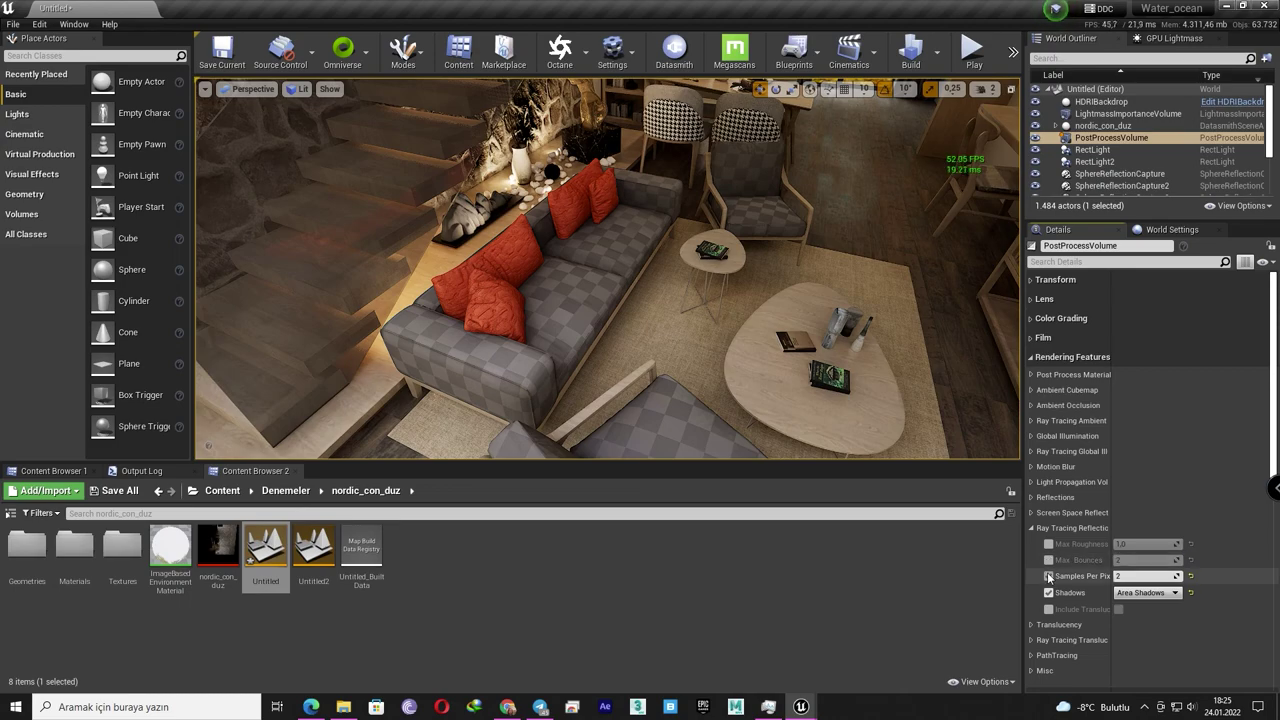
{"action": "left_click", "coordinate": [1048, 576]}
{"action": "left_click", "coordinate": [1052, 528]}
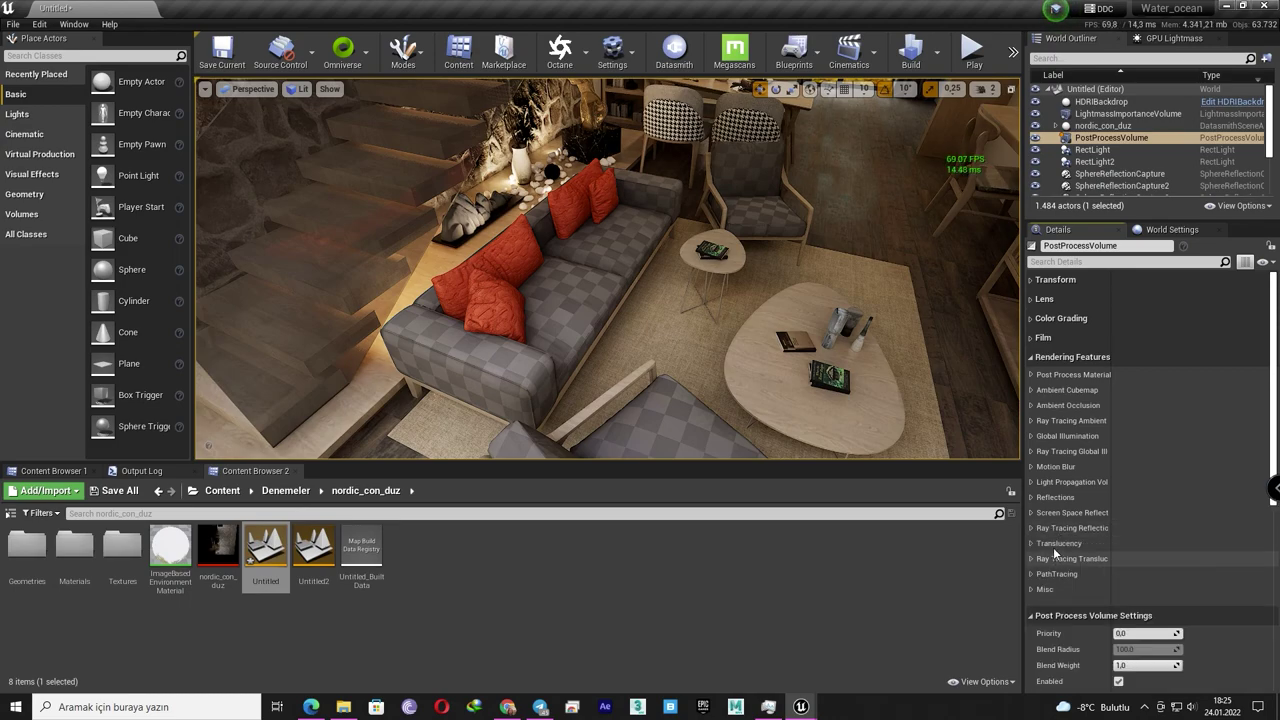
Step: Override the Translucency Type to Ray Tracing and fly toward the room's glass
{"action": "left_click", "coordinate": [1058, 543]}
{"action": "left_click", "coordinate": [1048, 560]}
{"action": "left_click", "coordinate": [1048, 560]}
{"action": "left_click", "coordinate": [1048, 560]}
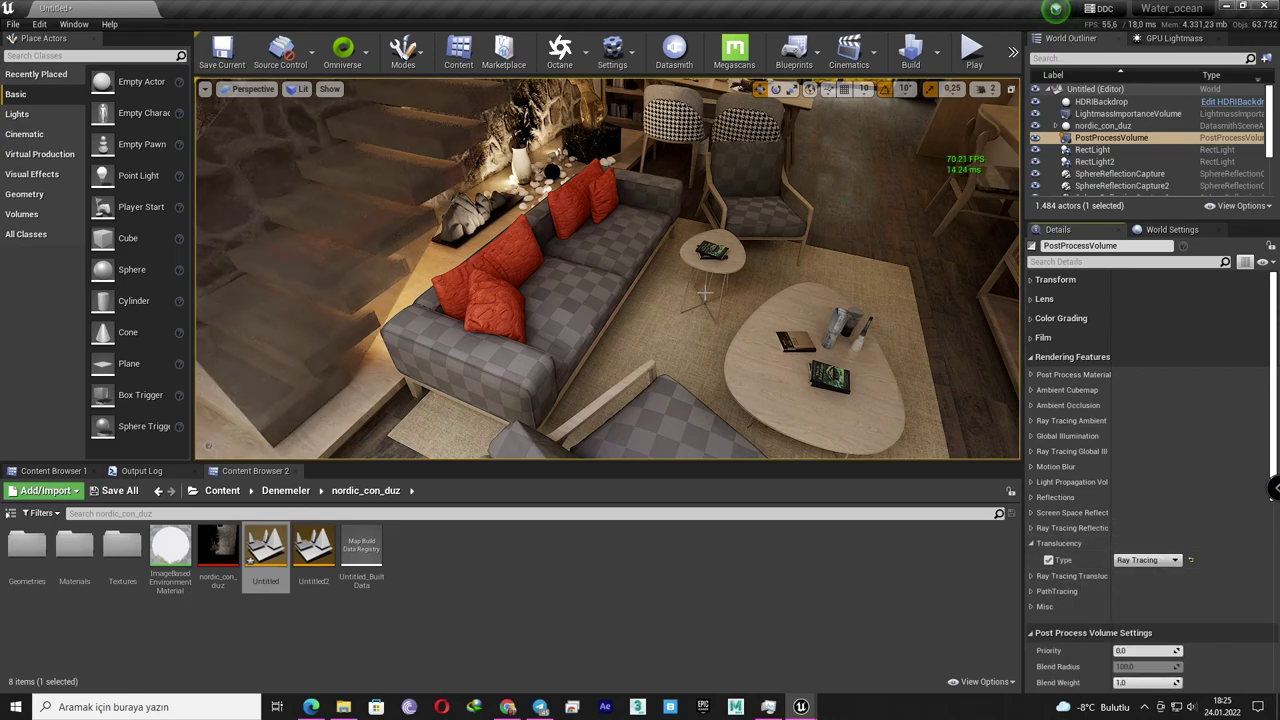
{"action": "mouse_move", "coordinate": [600, 270]}
{"action": "right_mouse_down"}
{"action": "mouse_move", "coordinate": [640, 250]}
{"action": "mouse_move", "coordinate": [560, 270]}
{"action": "right_mouse_up"}
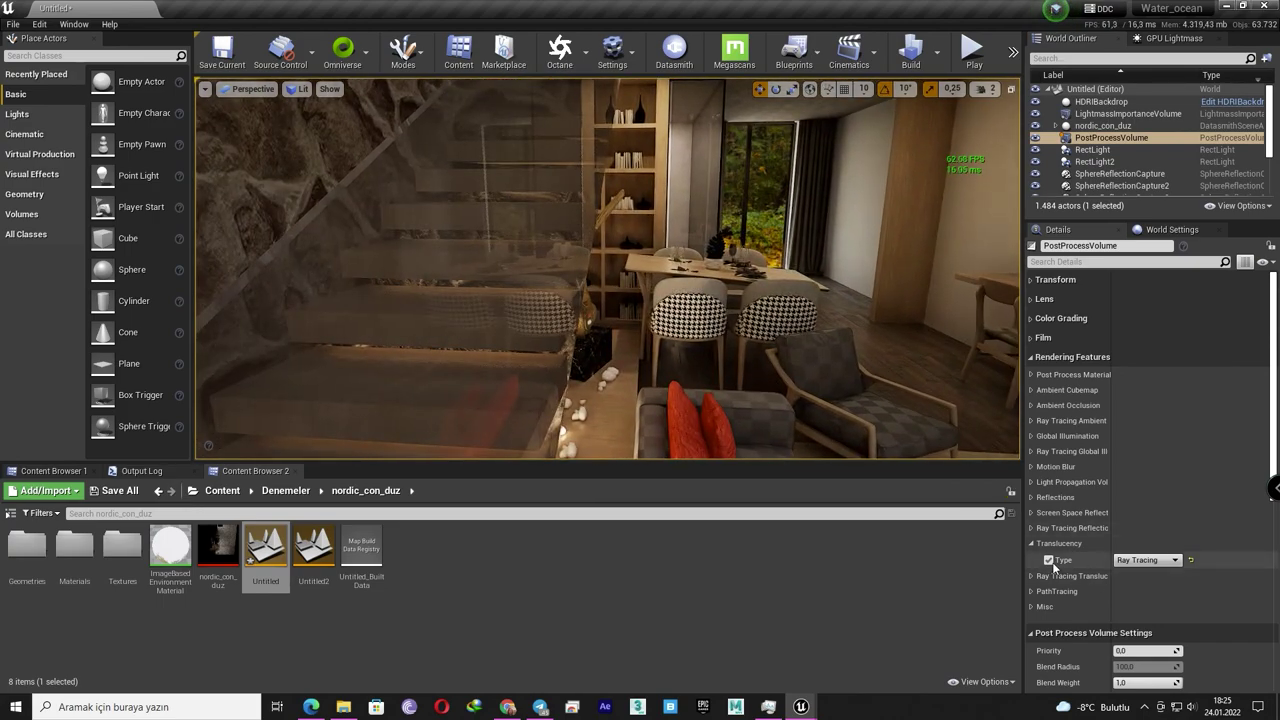
Step: Compare ray-traced translucency off and on, then enable the Max Refraction override at 15
{"action": "left_click", "coordinate": [1048, 560]}
{"action": "left_click", "coordinate": [1048, 560]}
{"action": "left_click", "coordinate": [1031, 576]}
{"action": "left_click", "coordinate": [1048, 607]}
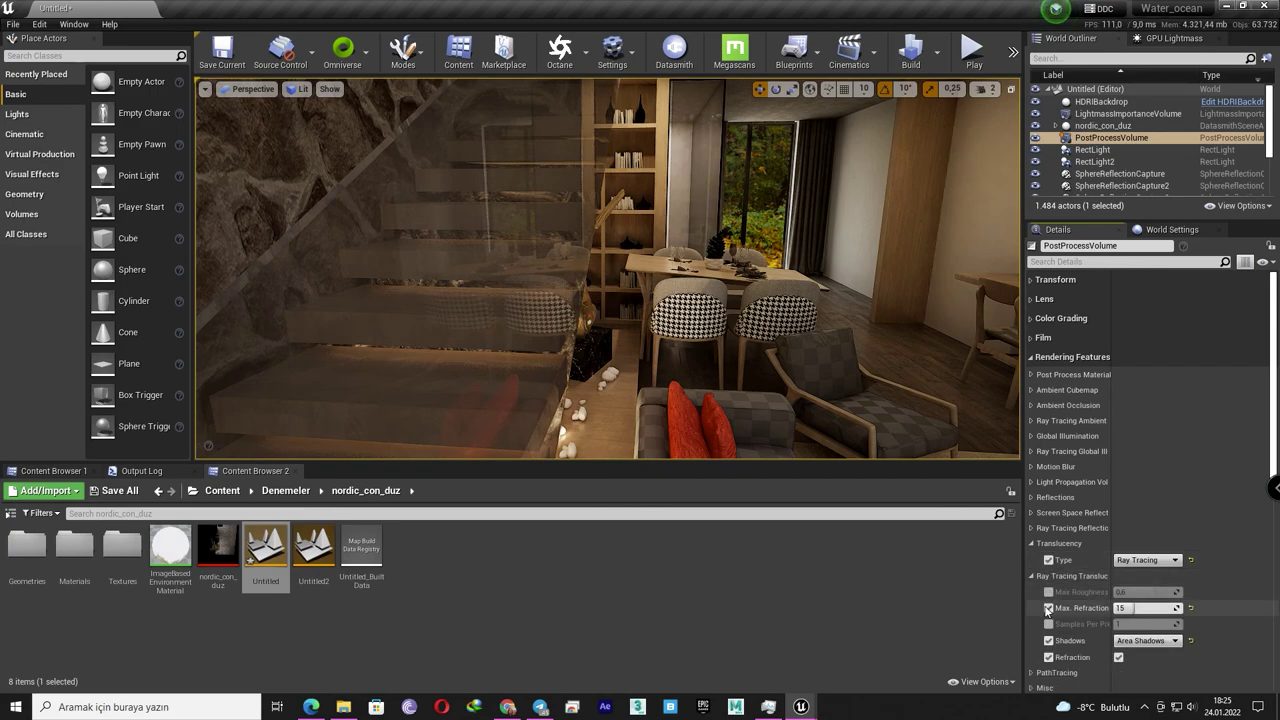
{"action": "scroll", "coordinate": [1100, 570], "scroll_direction": "down", "scroll_amount": 2}
{"action": "scroll", "coordinate": [1143, 529], "scroll_direction": "down", "scroll_amount": 1}
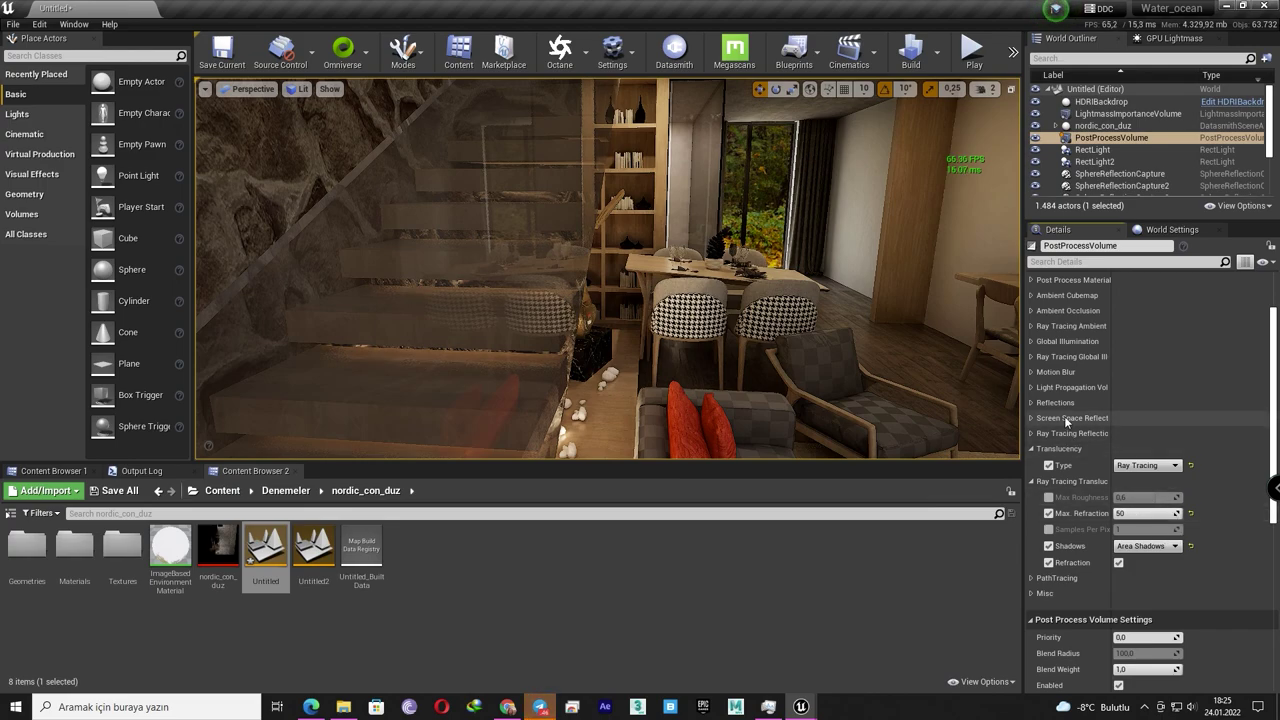
Step: Toggle Refraction and ray-traced translucency to compare the glass, leaving both enabled
{"action": "left_click", "coordinate": [1268, 647]}
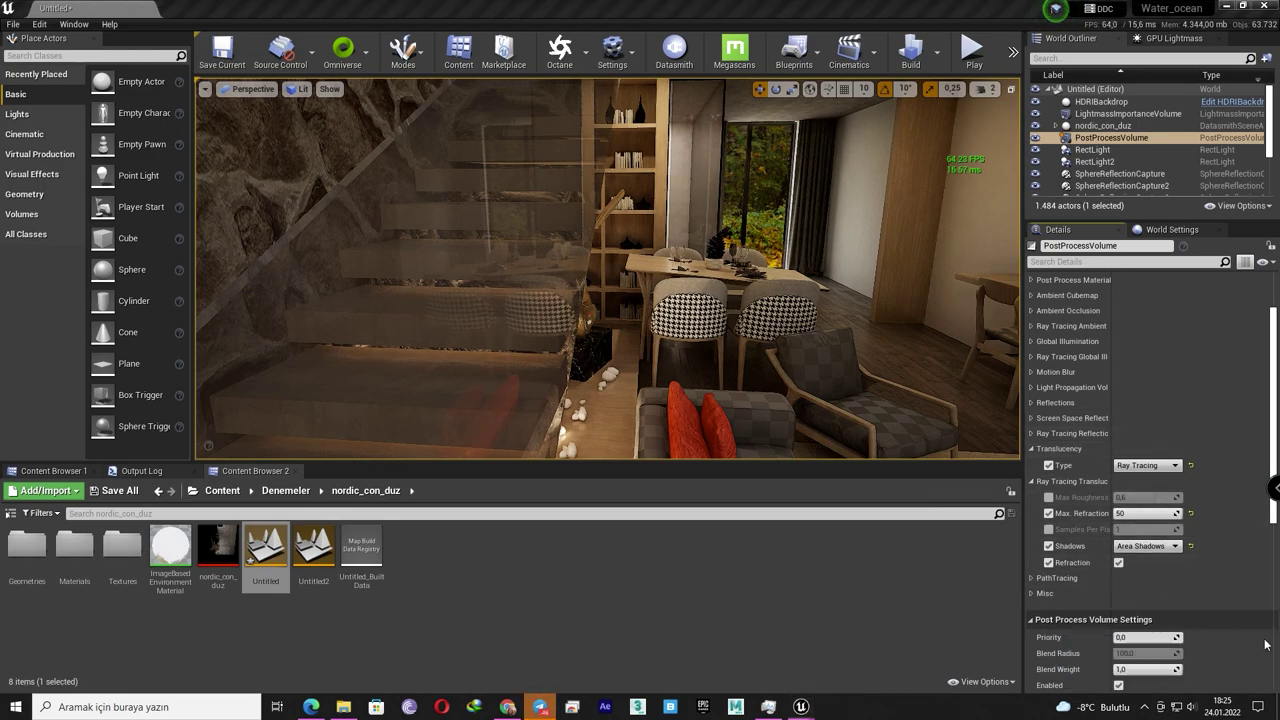
{"action": "left_click", "coordinate": [1119, 562]}
{"action": "left_click", "coordinate": [1119, 562]}
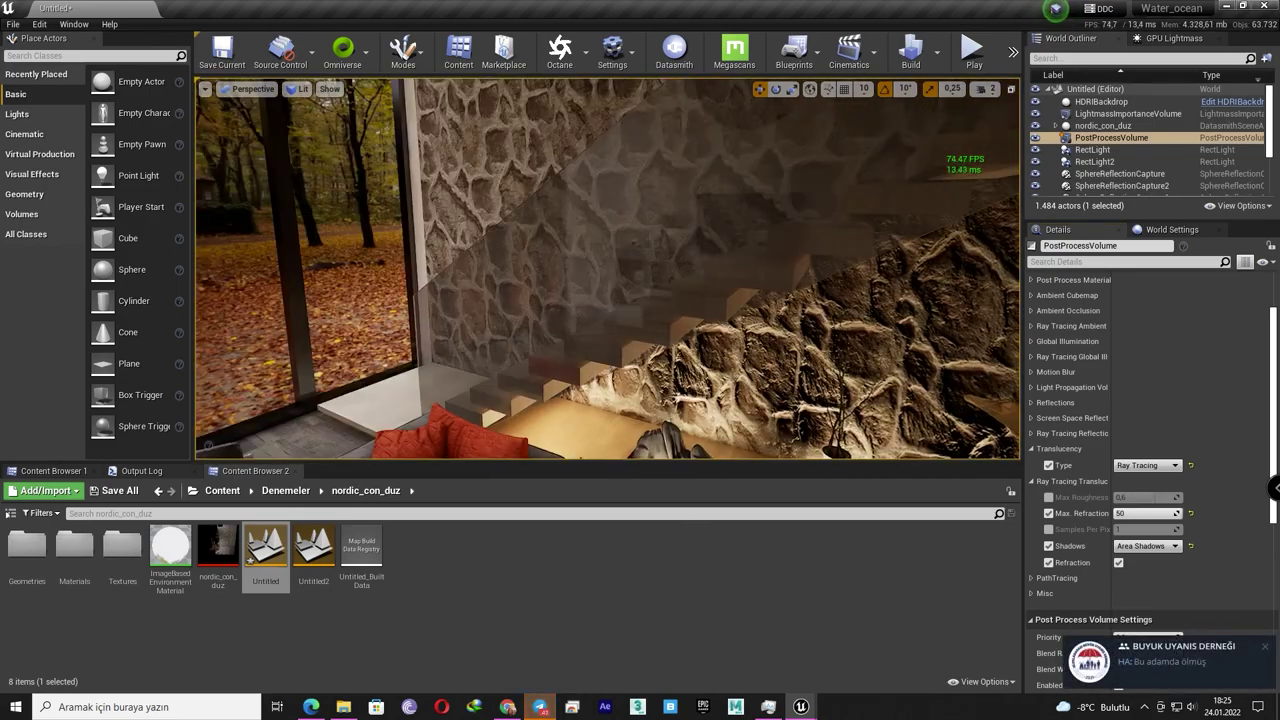
{"action": "left_click", "coordinate": [1049, 466]}
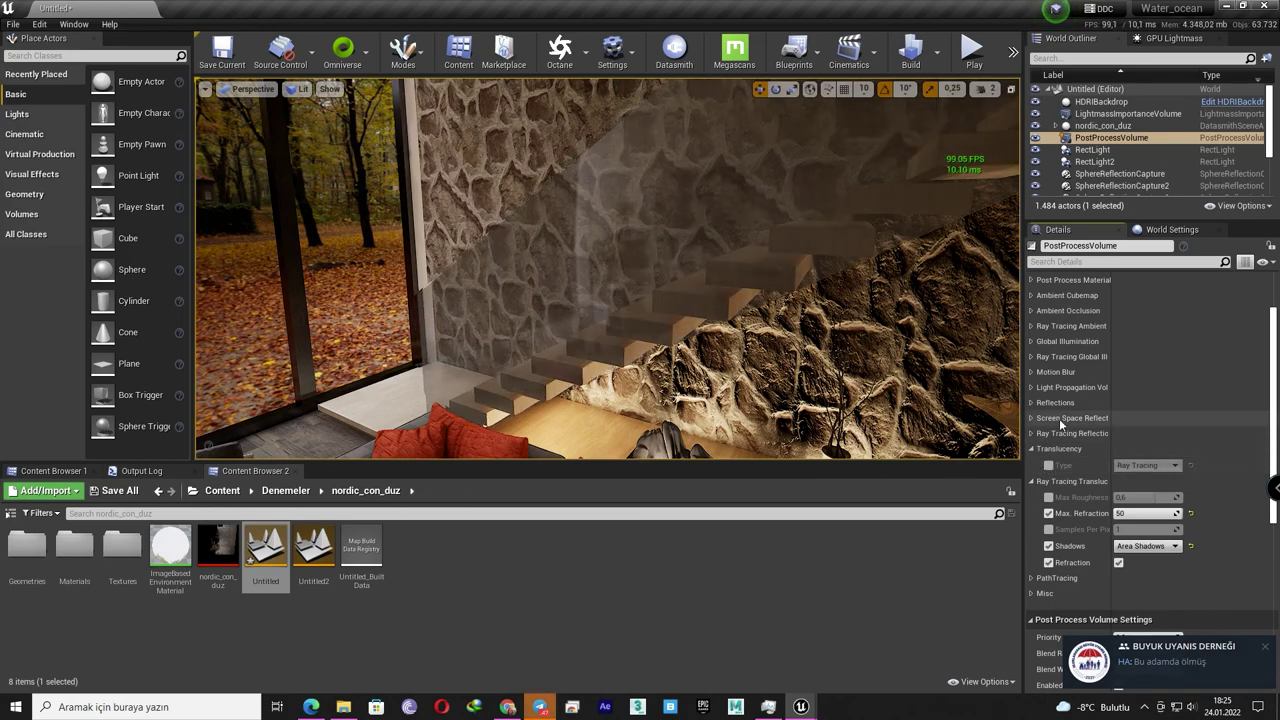
{"action": "left_click", "coordinate": [1048, 466]}
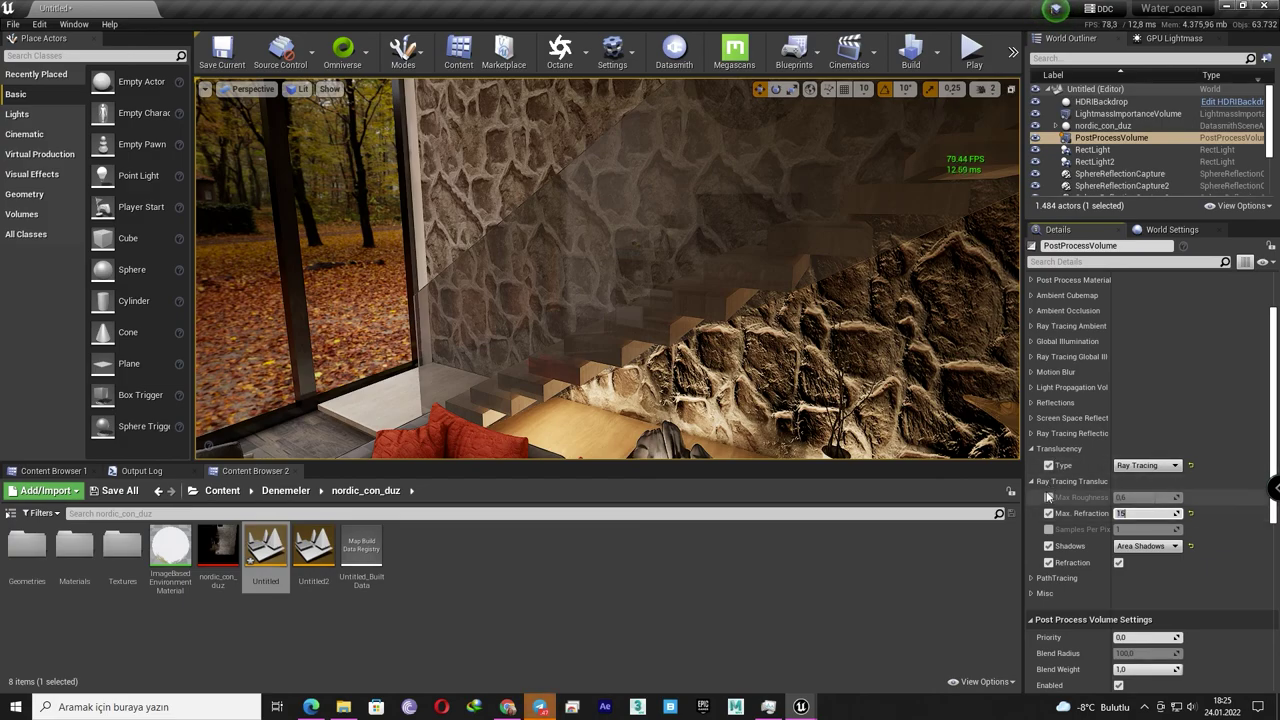
{"action": "left_click", "coordinate": [1046, 465]}
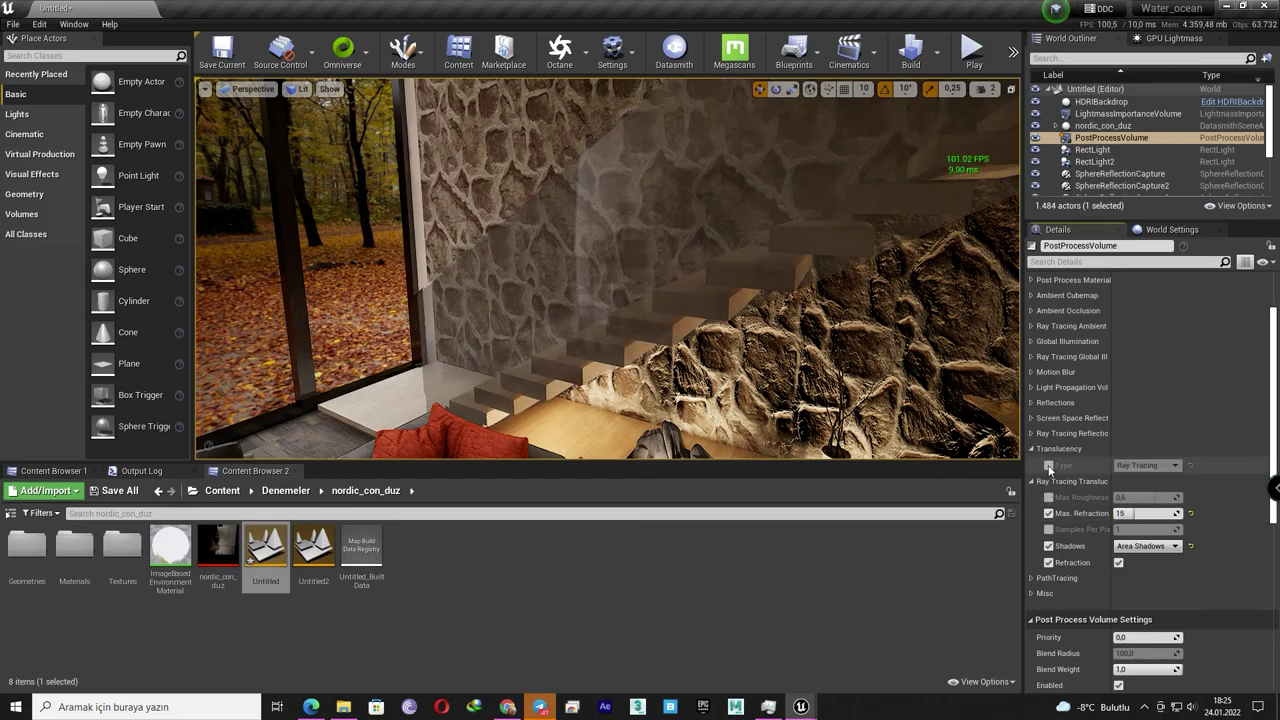
{"action": "left_click", "coordinate": [1048, 466]}
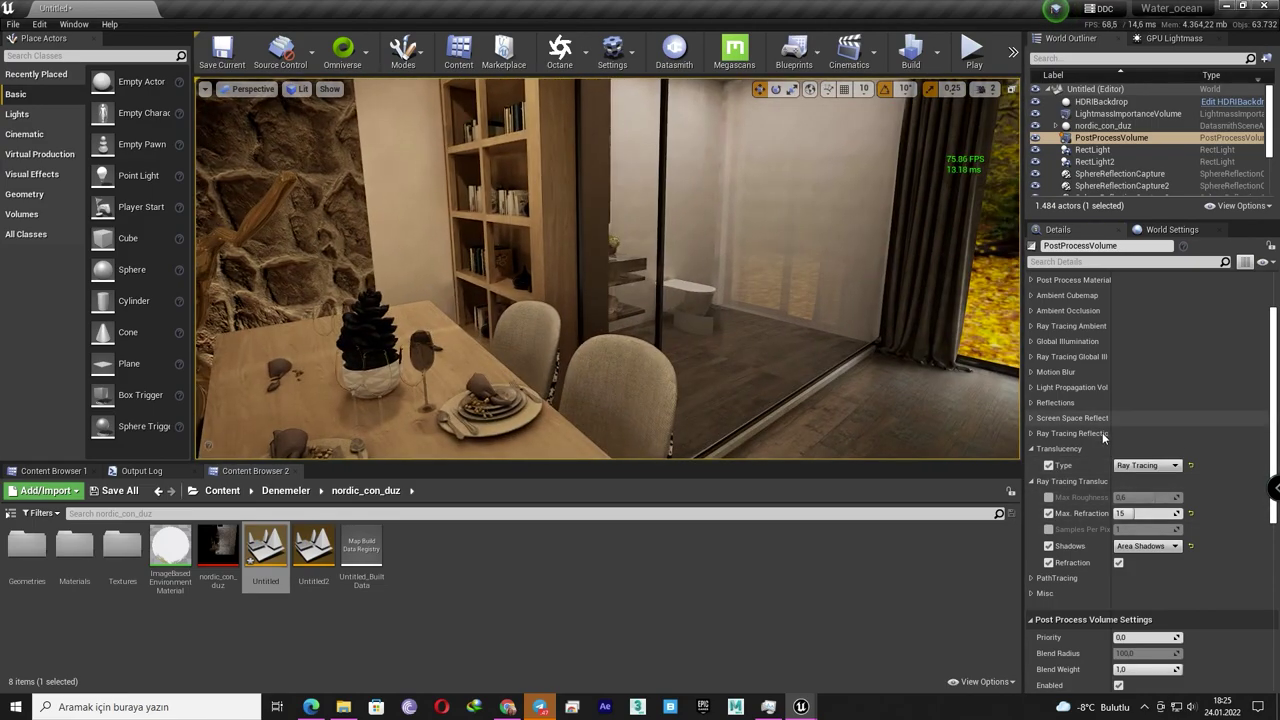
{"action": "left_click", "coordinate": [1048, 466]}
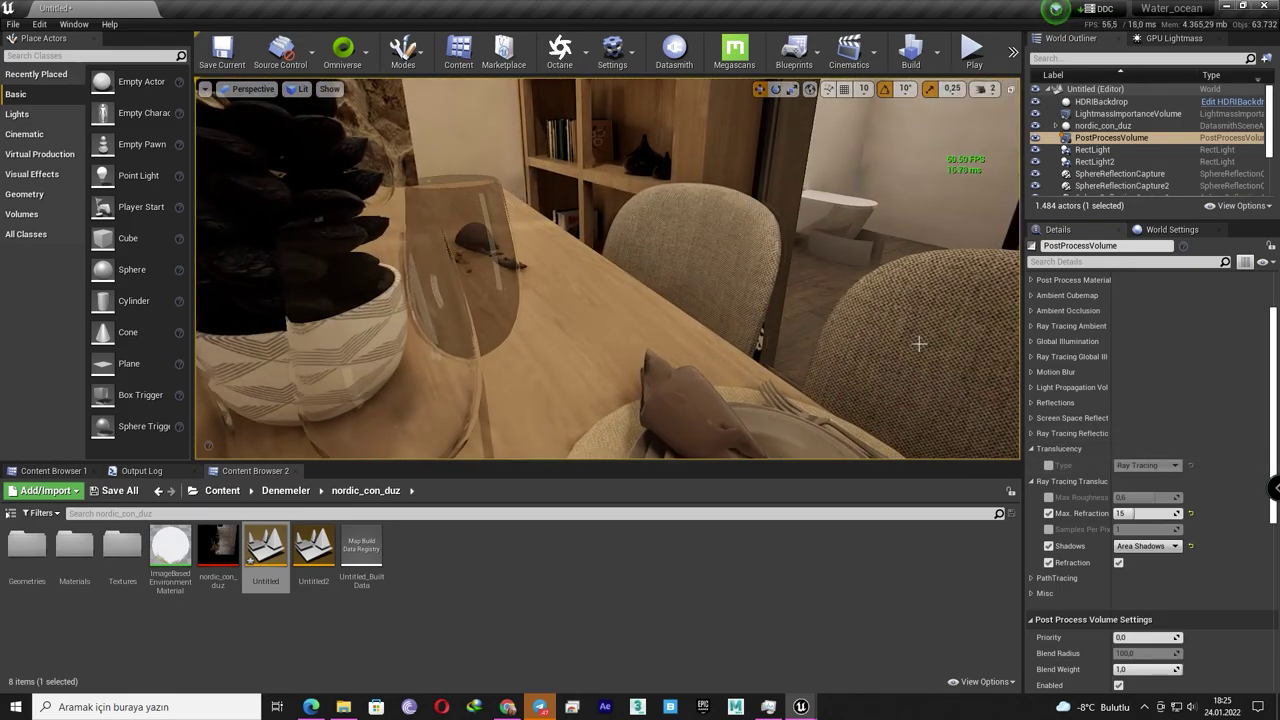
{"action": "left_click", "coordinate": [1048, 466]}
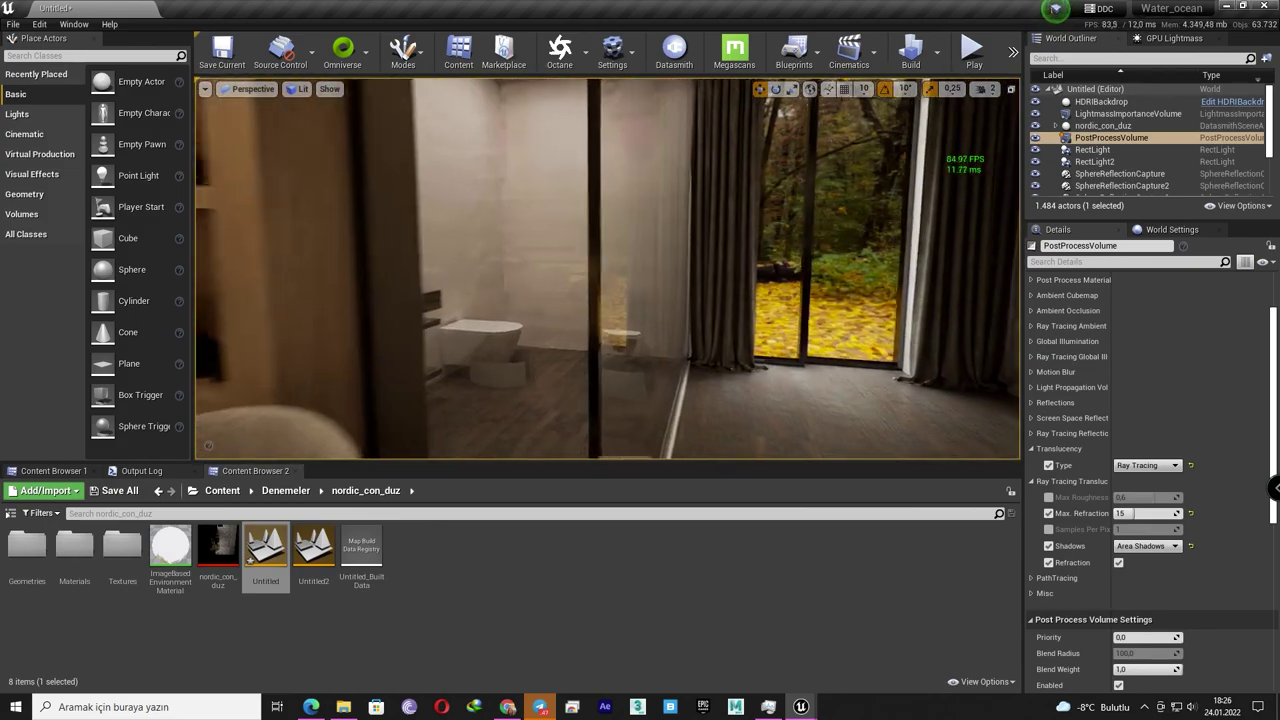
Step: Run r.RayTracing.ForceAllRayTracingEffects 0 from console history, then select a sphere reflection capture
{"action": "left_click", "coordinate": [184, 470]}
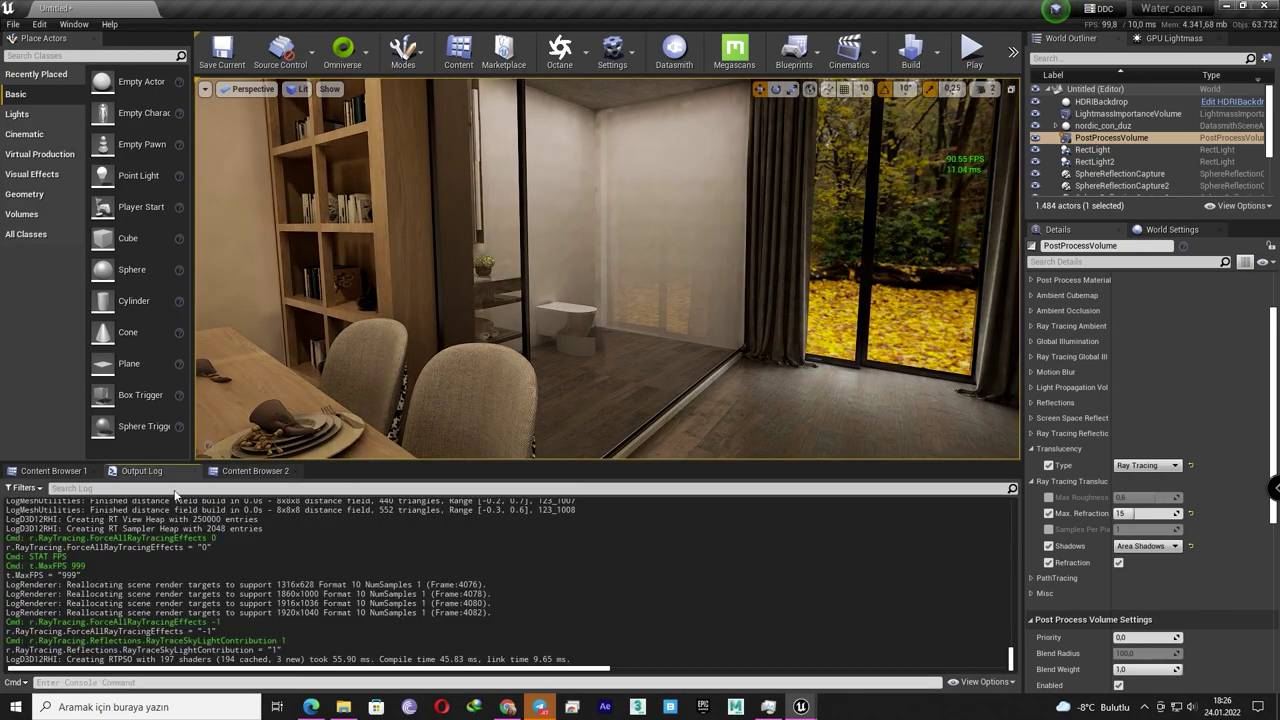
{"action": "left_click", "coordinate": [200, 680]}
{"action": "key", "text": "Up"}
{"action": "key", "text": "Up"}
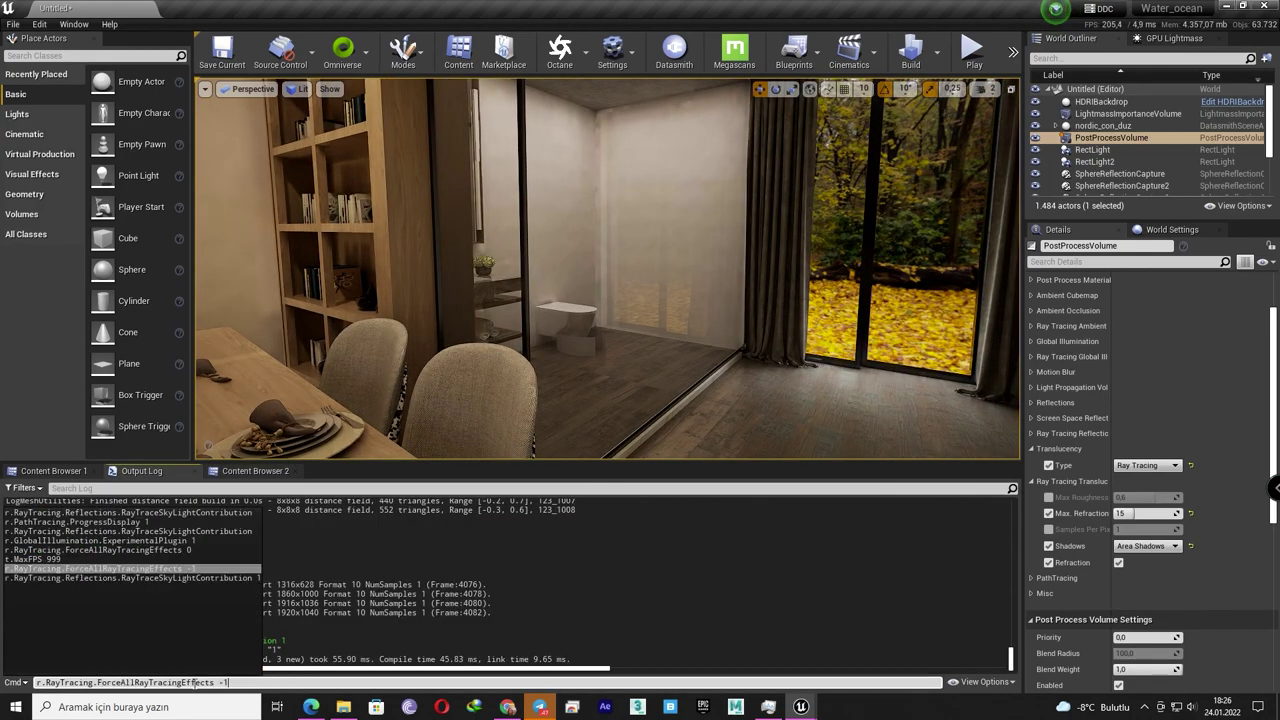
{"action": "key", "text": "Up"}
{"action": "key", "text": "Up"}
{"action": "key", "text": "Return"}
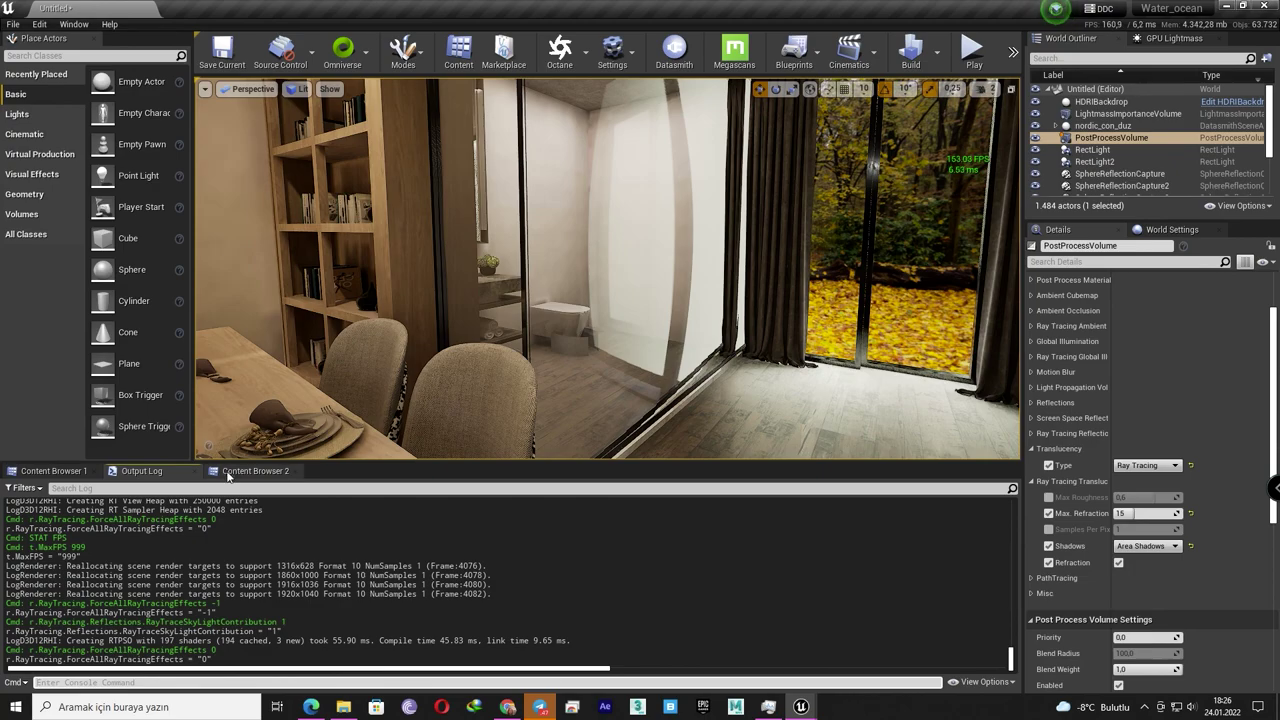
{"action": "left_click", "coordinate": [230, 472]}
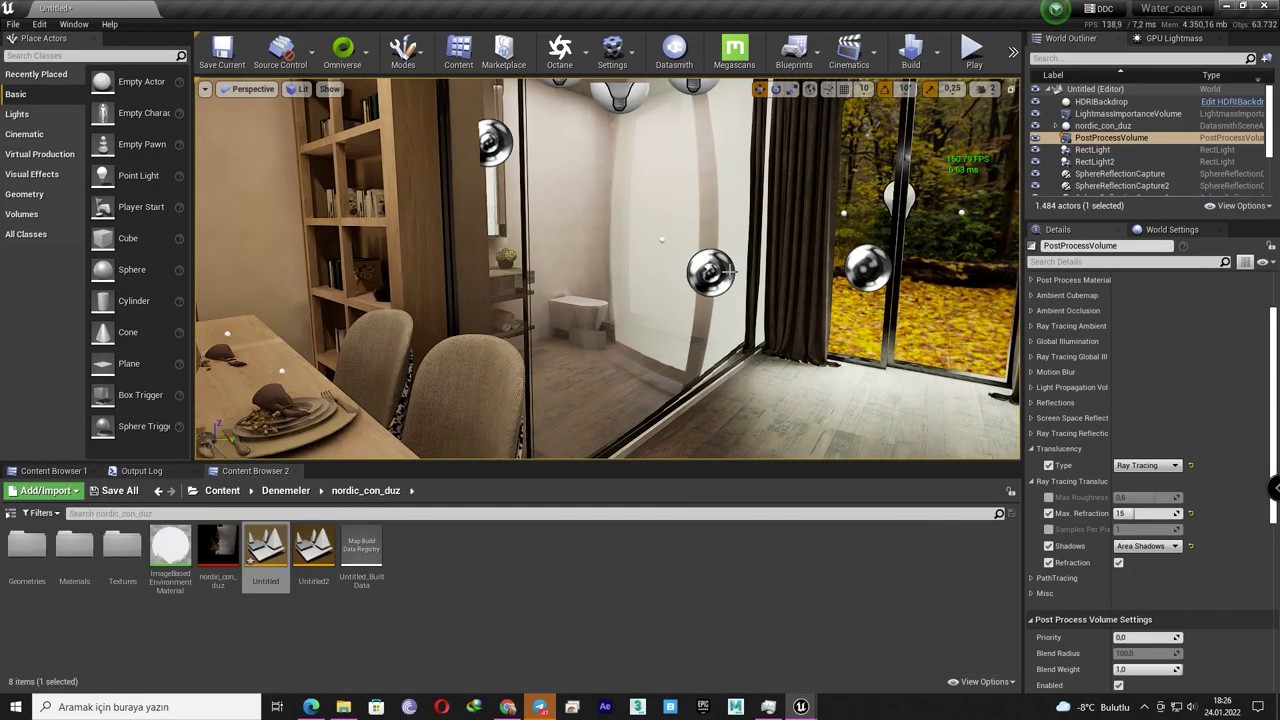
{"action": "left_click", "coordinate": [730, 271]}
Step: Build Reflection Captures, then fly the camera to the bathroom sink and mirror
{"action": "mouse_move", "coordinate": [730, 271]}
{"action": "left_mouse_down"}
{"action": "mouse_move", "coordinate": [803, 272]}
{"action": "mouse_move", "coordinate": [760, 280]}
{"action": "left_mouse_up"}
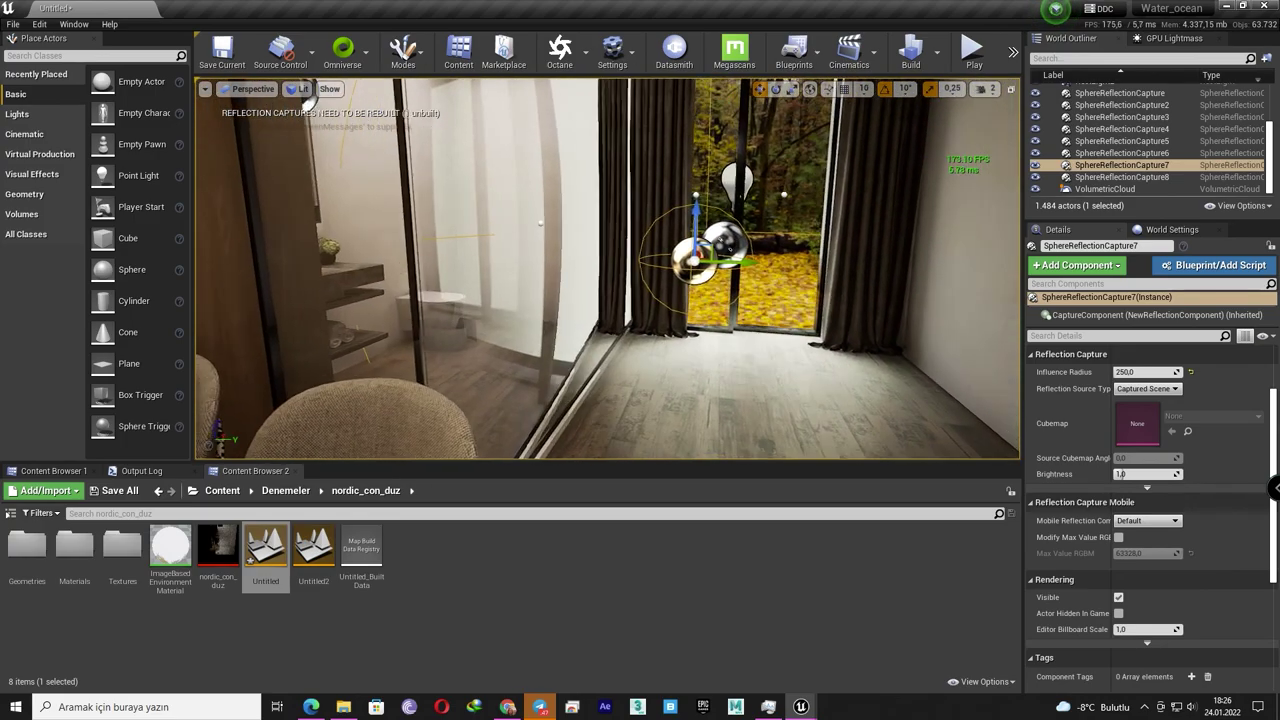
{"action": "left_click", "coordinate": [940, 58]}
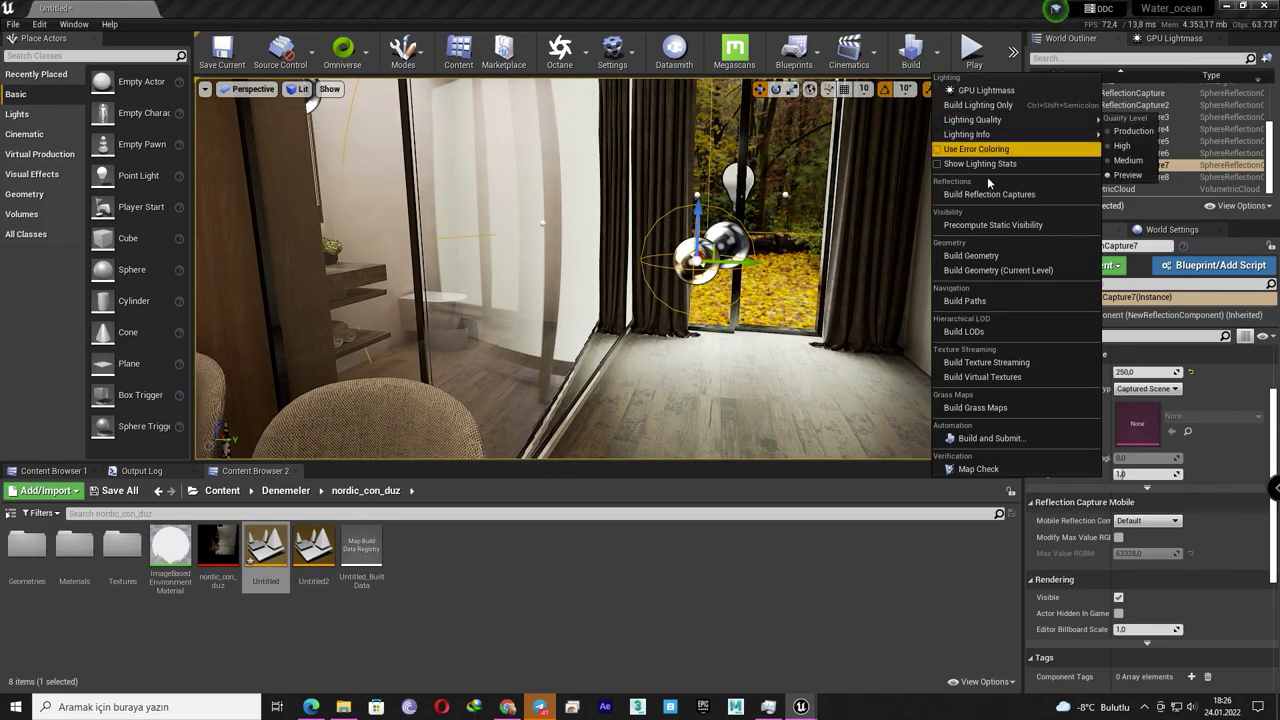
{"action": "left_click", "coordinate": [990, 160]}
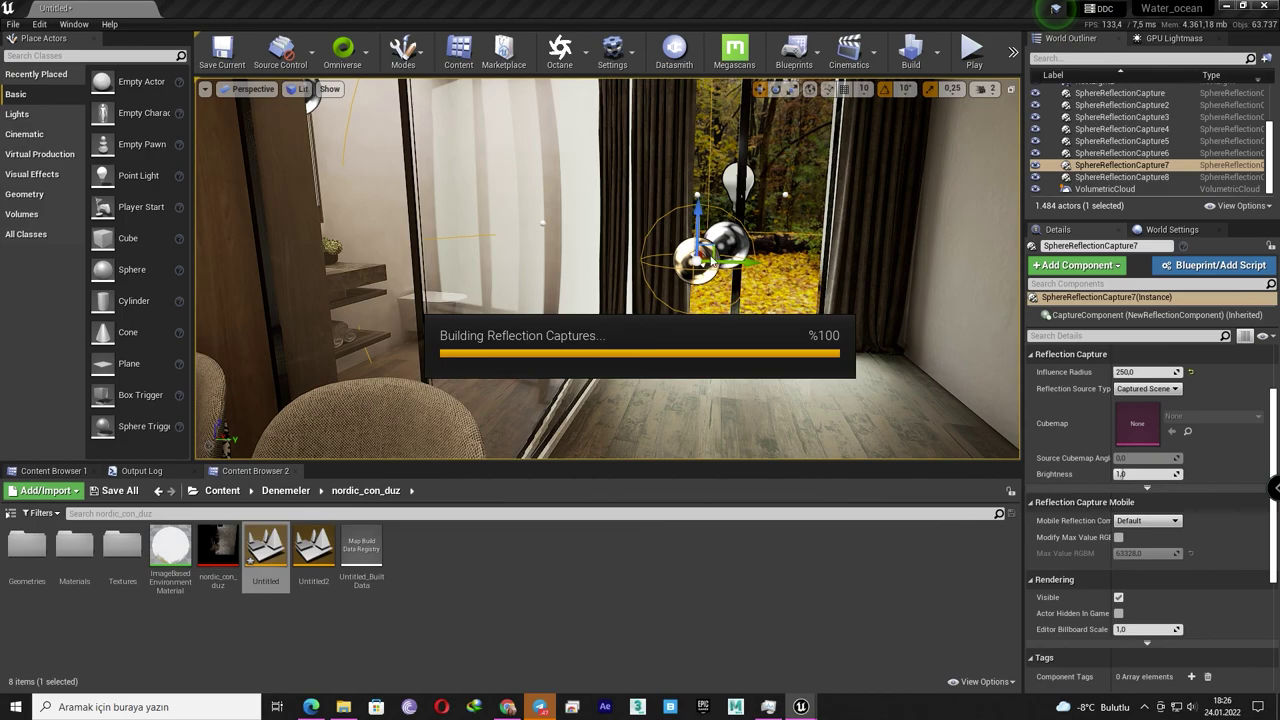
{"action": "right_click_drag", "start_coordinate": [608, 268], "coordinate": [608, 268]}
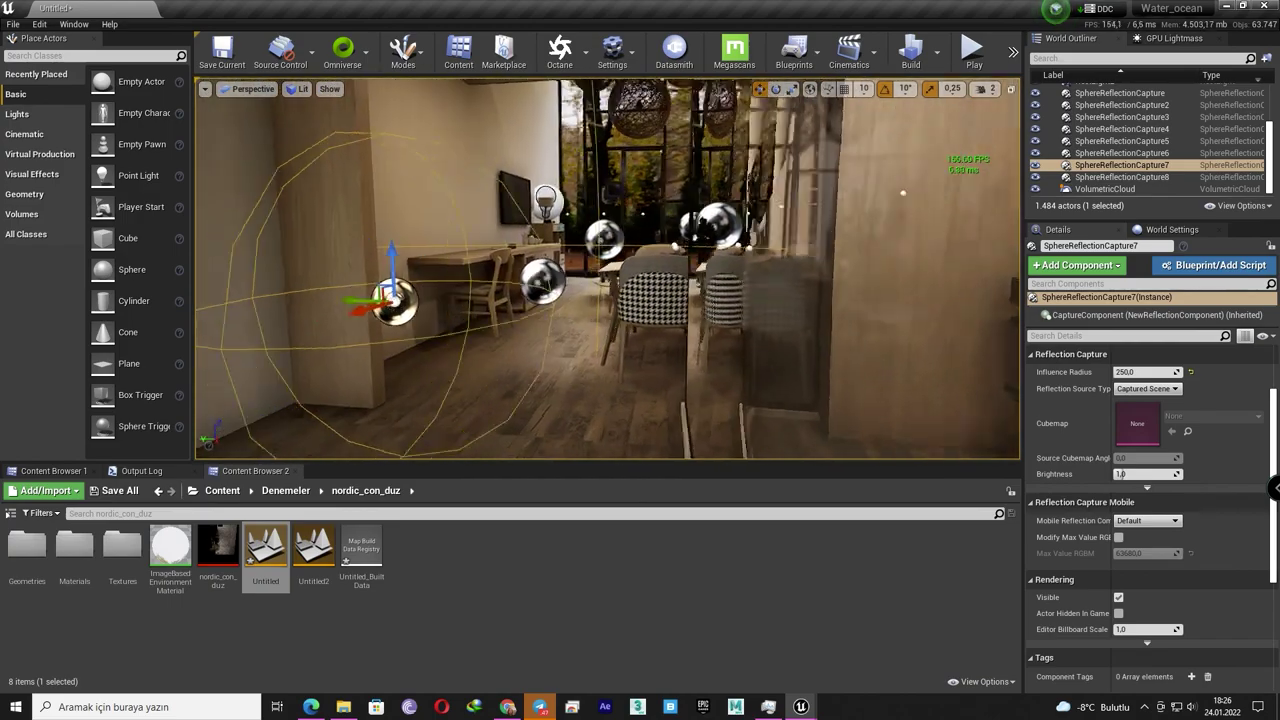
{"action": "right_click_drag", "start_coordinate": [741, 296], "coordinate": [741, 296]}
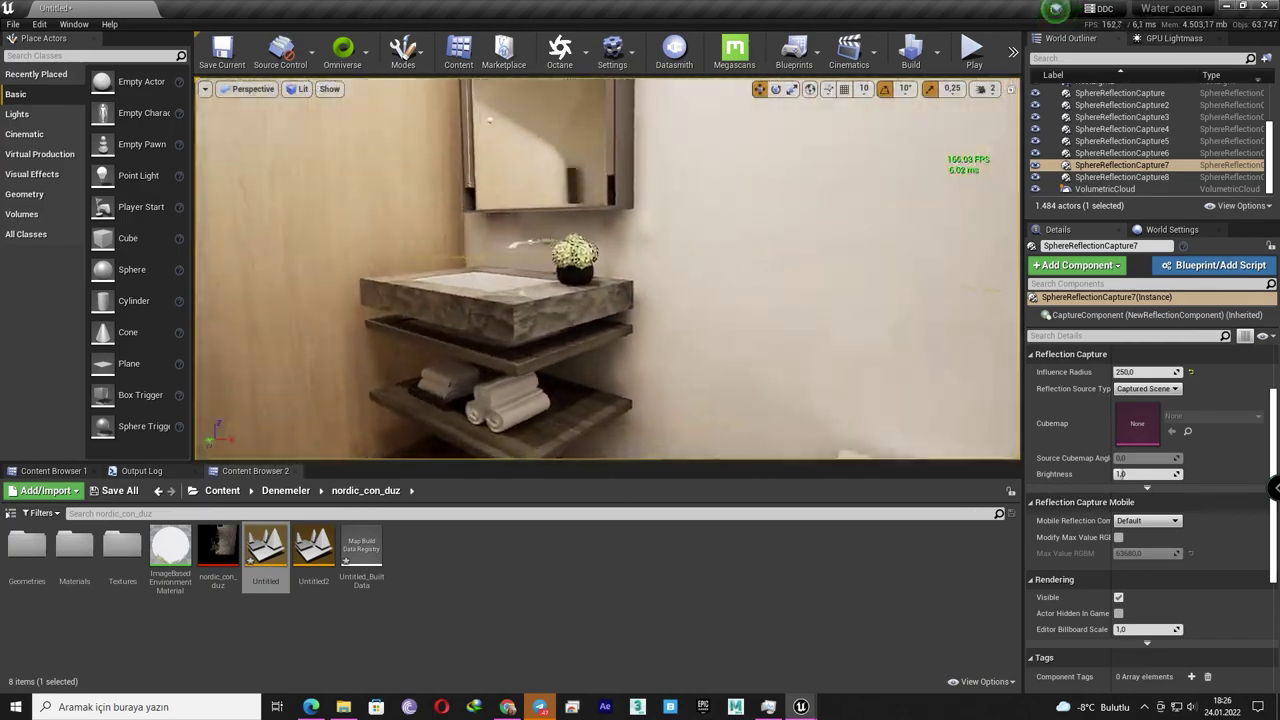
Step: Tour fullscreen past the window, ceiling, stone wall and loft to the living room's TV and sofa
{"action": "key", "text": "F11"}
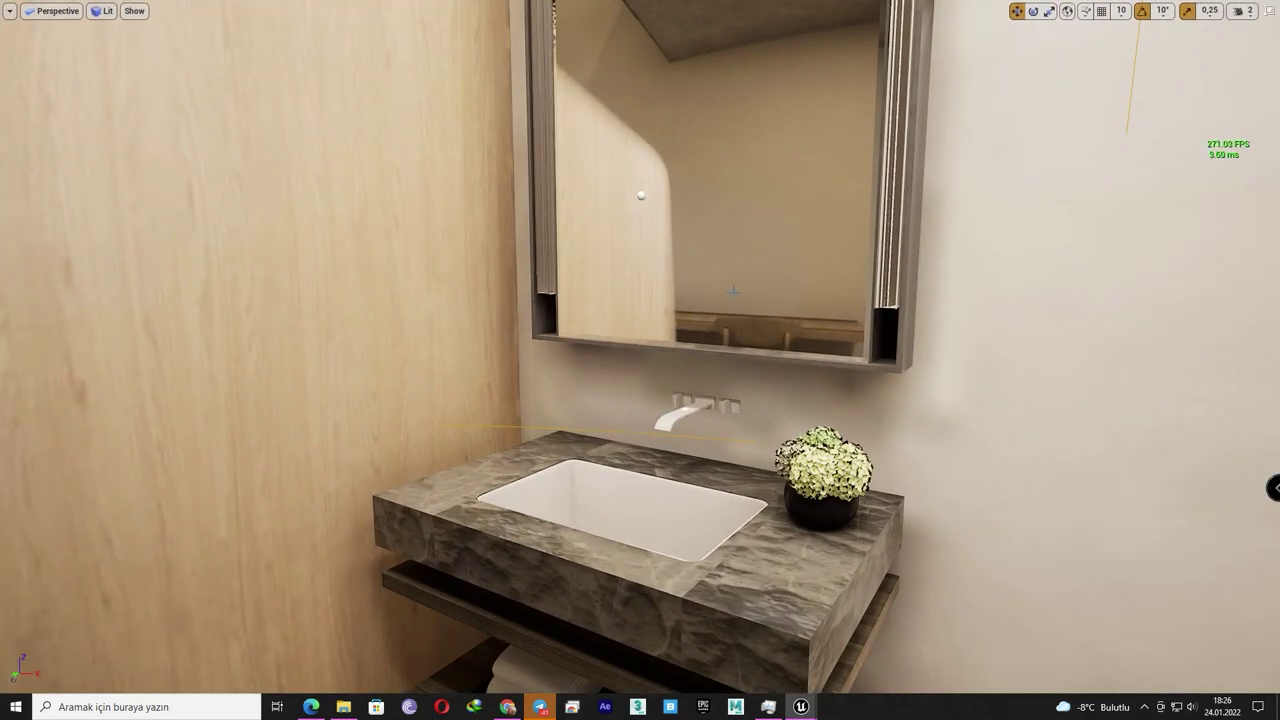
{"action": "right_click_drag", "start_coordinate": [741, 296], "coordinate": [741, 296]}
{"action": "right_click_drag", "start_coordinate": [806, 300], "coordinate": [872, 284]}
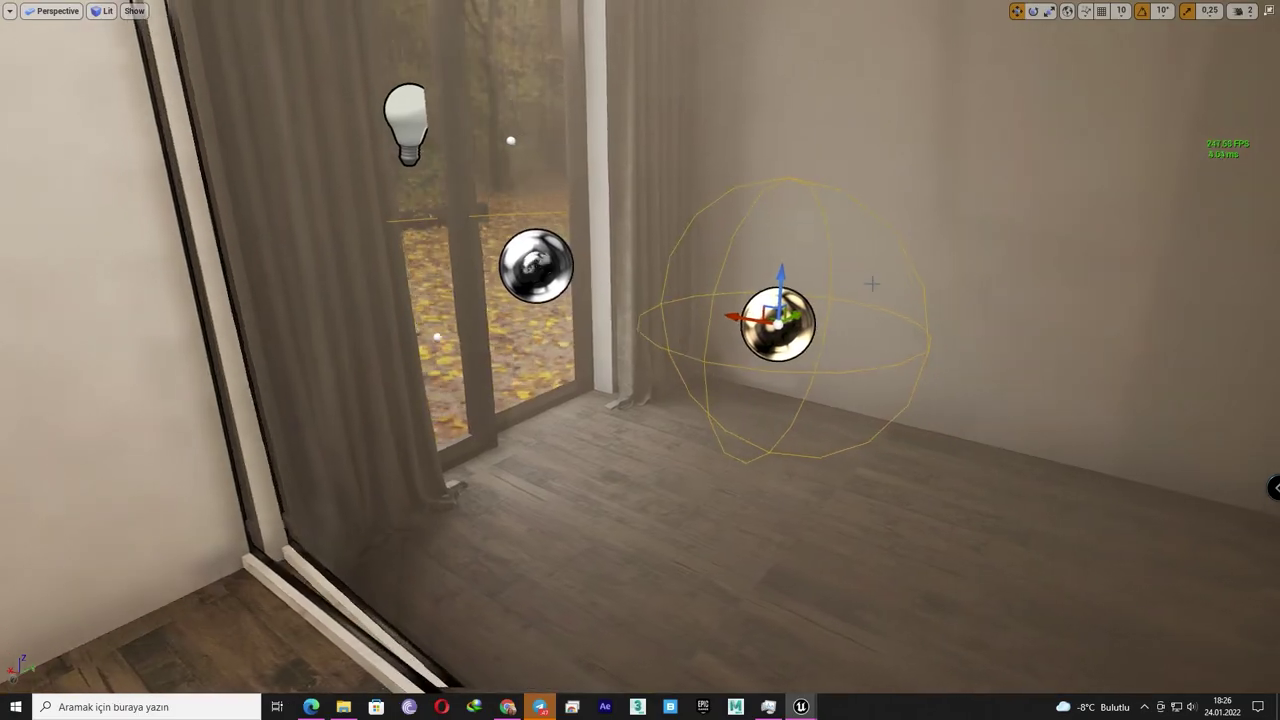
{"action": "right_click_drag", "start_coordinate": [640, 360], "coordinate": [560, 300]}
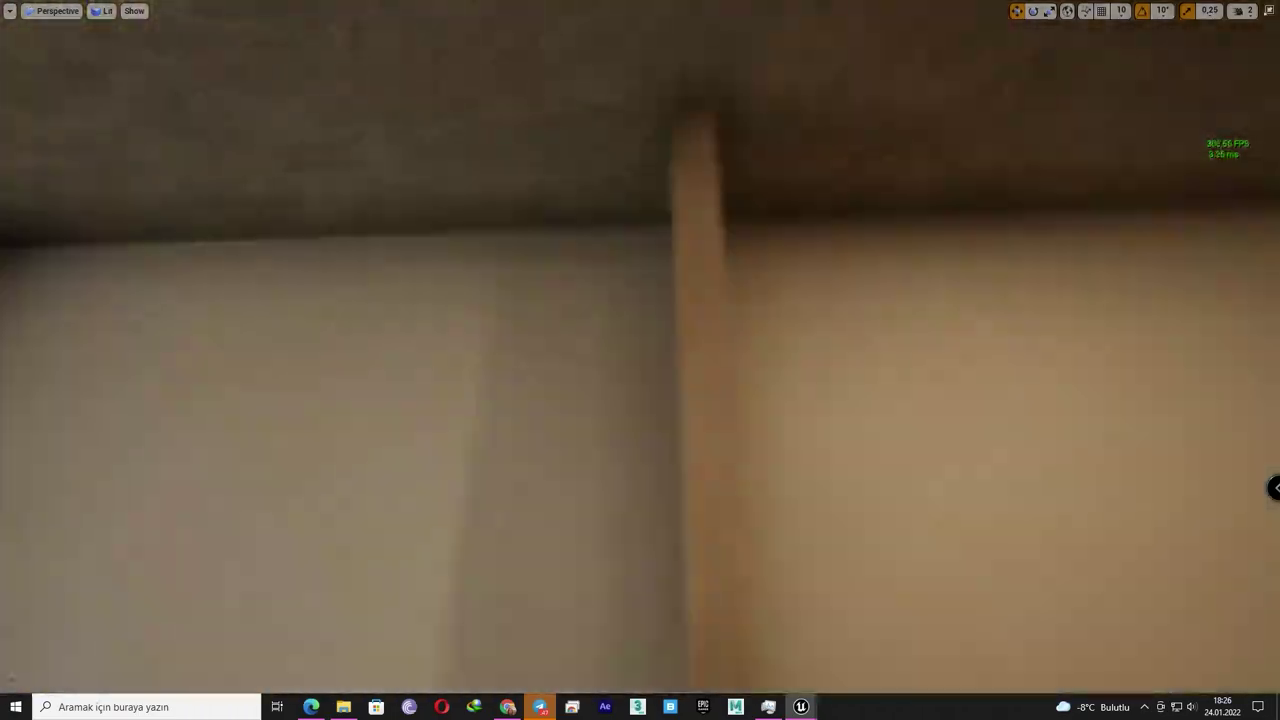
{"action": "right_click_drag", "start_coordinate": [640, 360], "coordinate": [760, 340]}
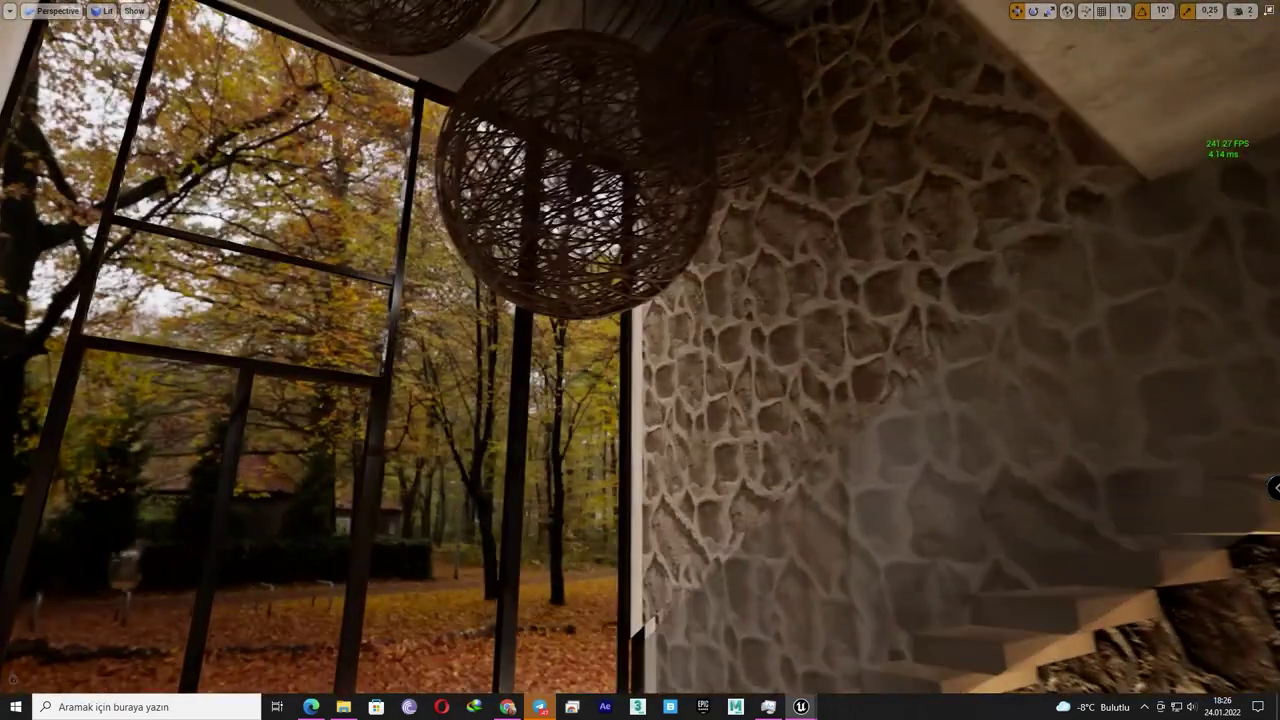
{"action": "right_click_drag", "start_coordinate": [640, 360], "coordinate": [560, 380]}
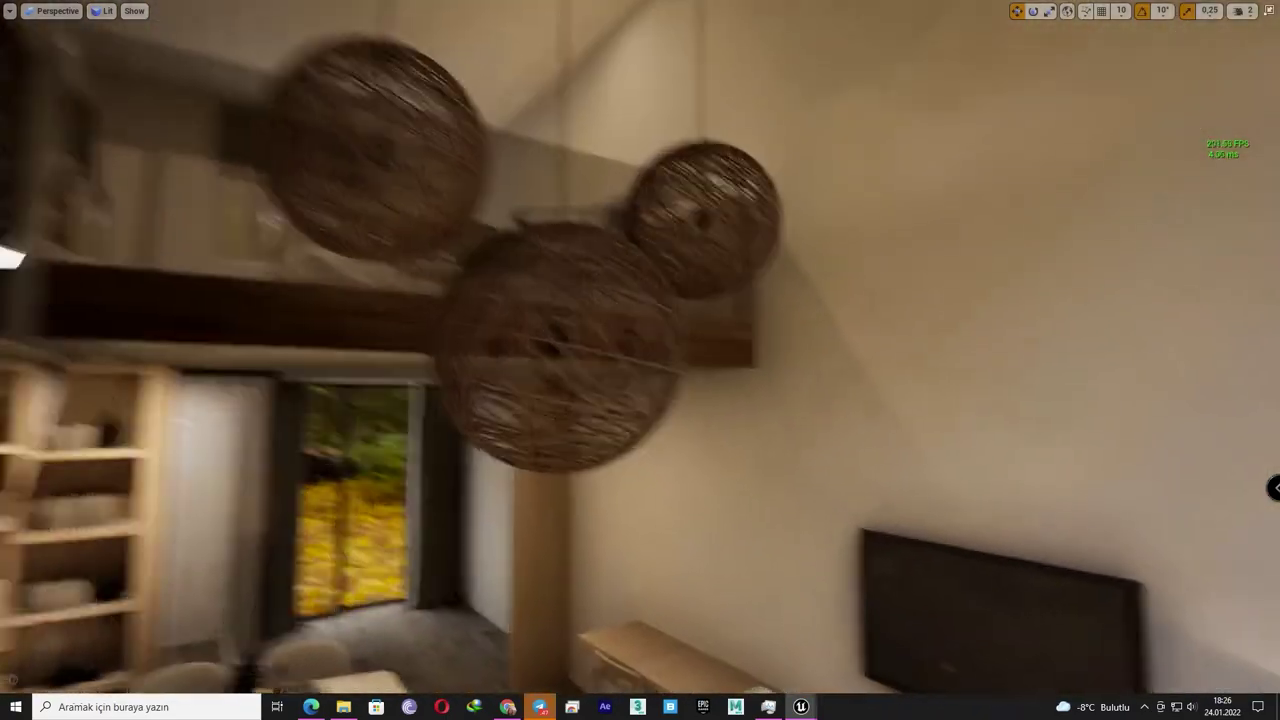
{"action": "right_click_drag", "start_coordinate": [640, 360], "coordinate": [620, 460]}
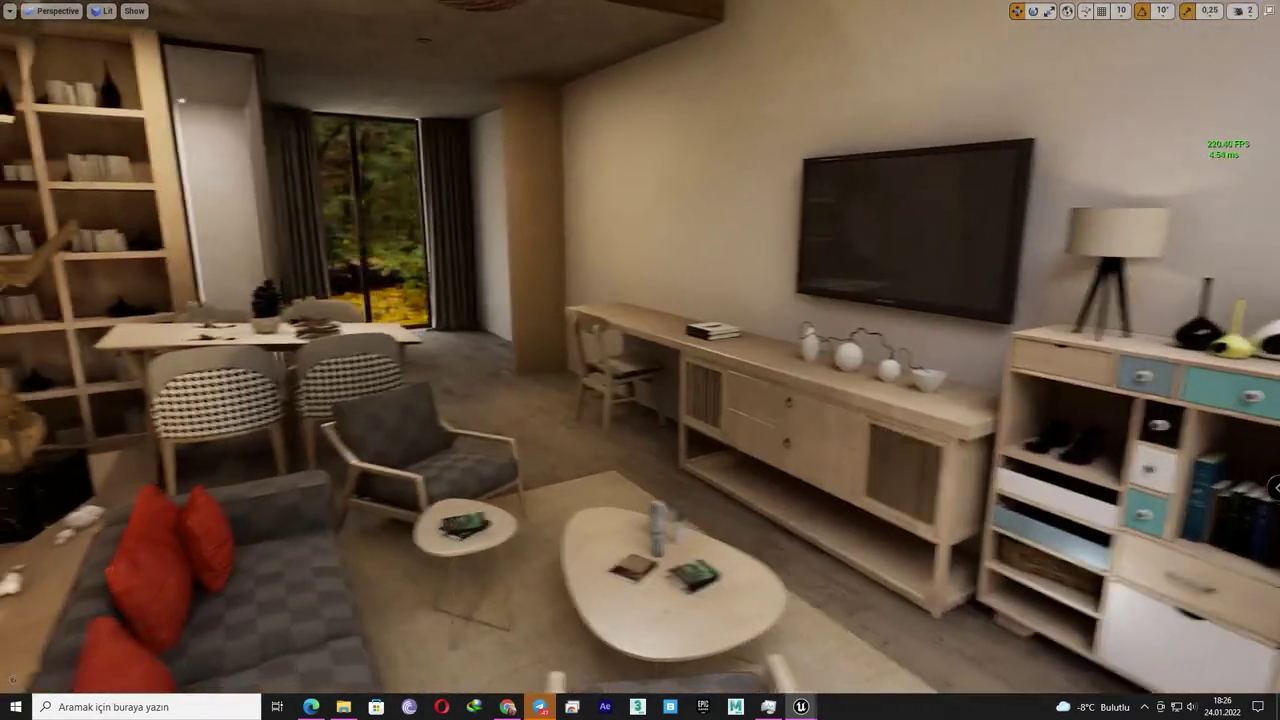